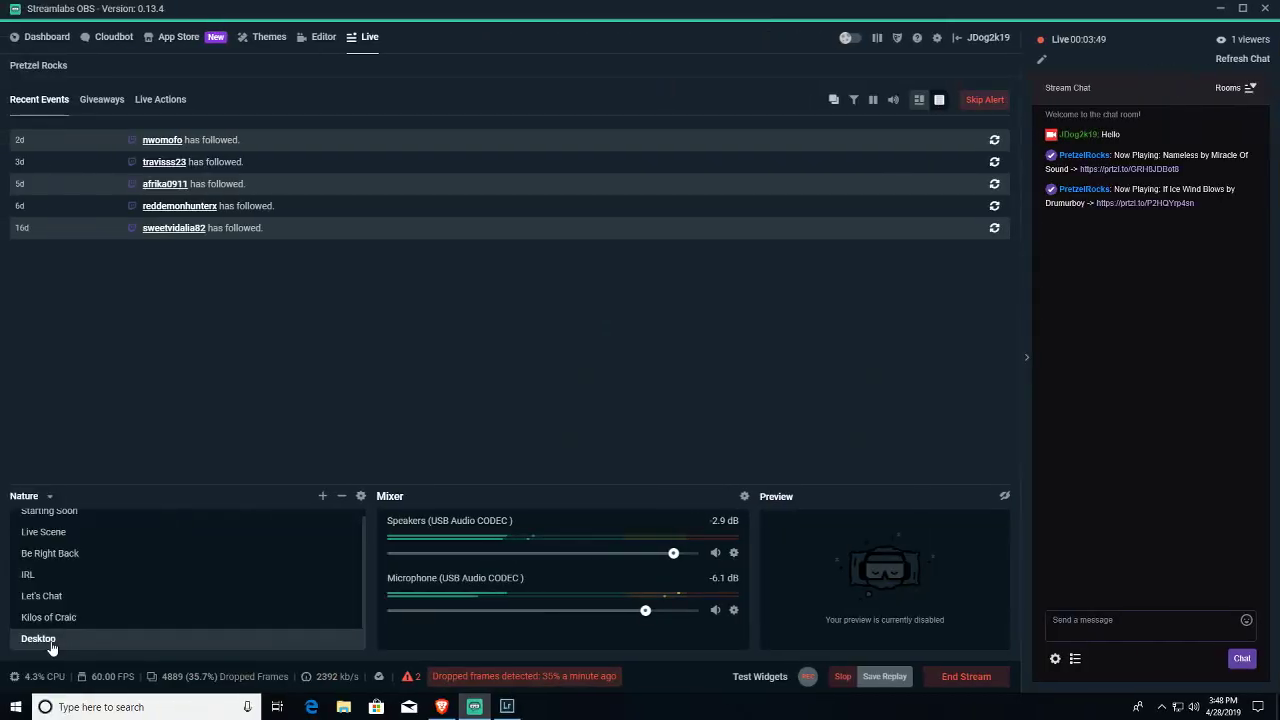
Step: Switch from the streaming windows to the church interior photo in Lightroom Classic
left_click(1005, 496)
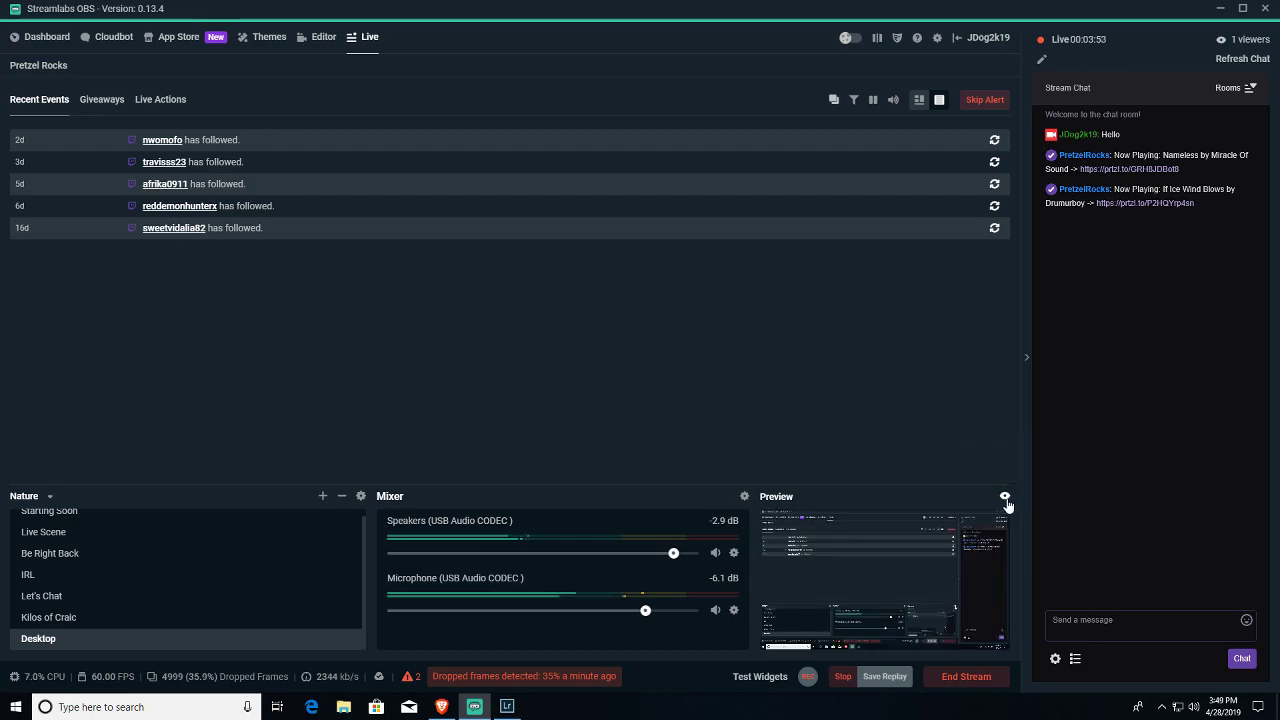
left_click(1005, 496)
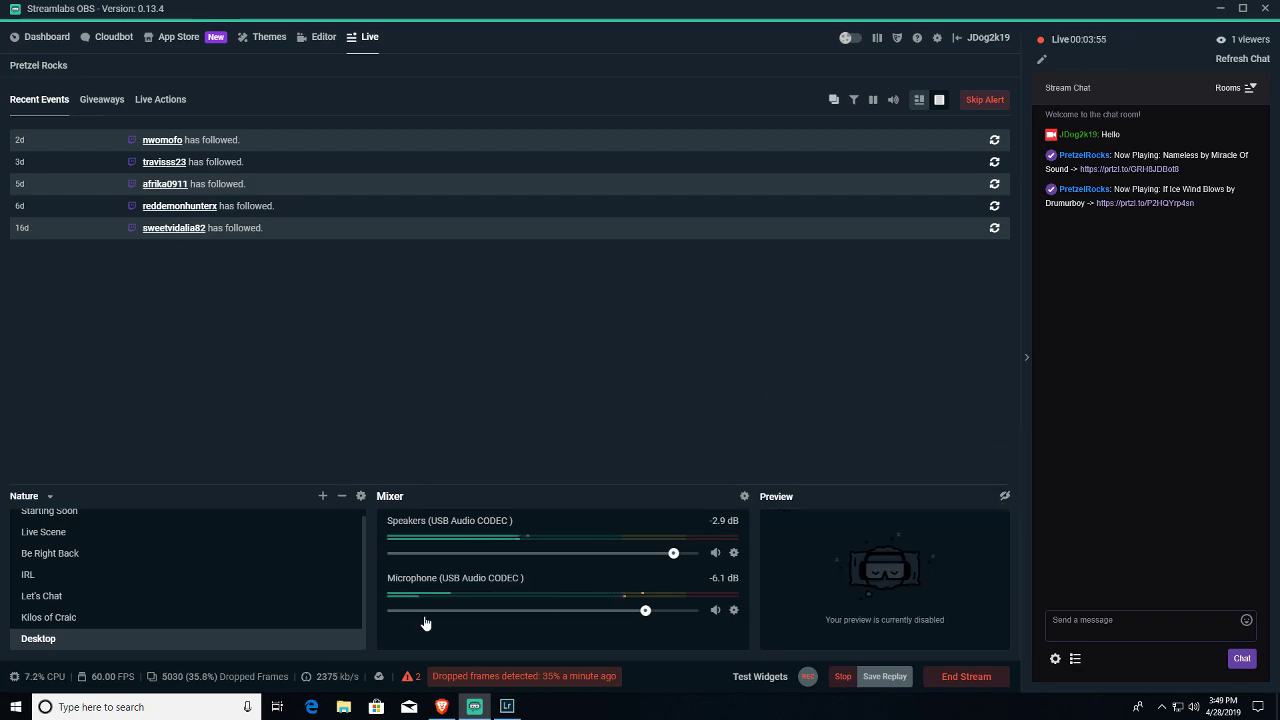
left_click(474, 706)
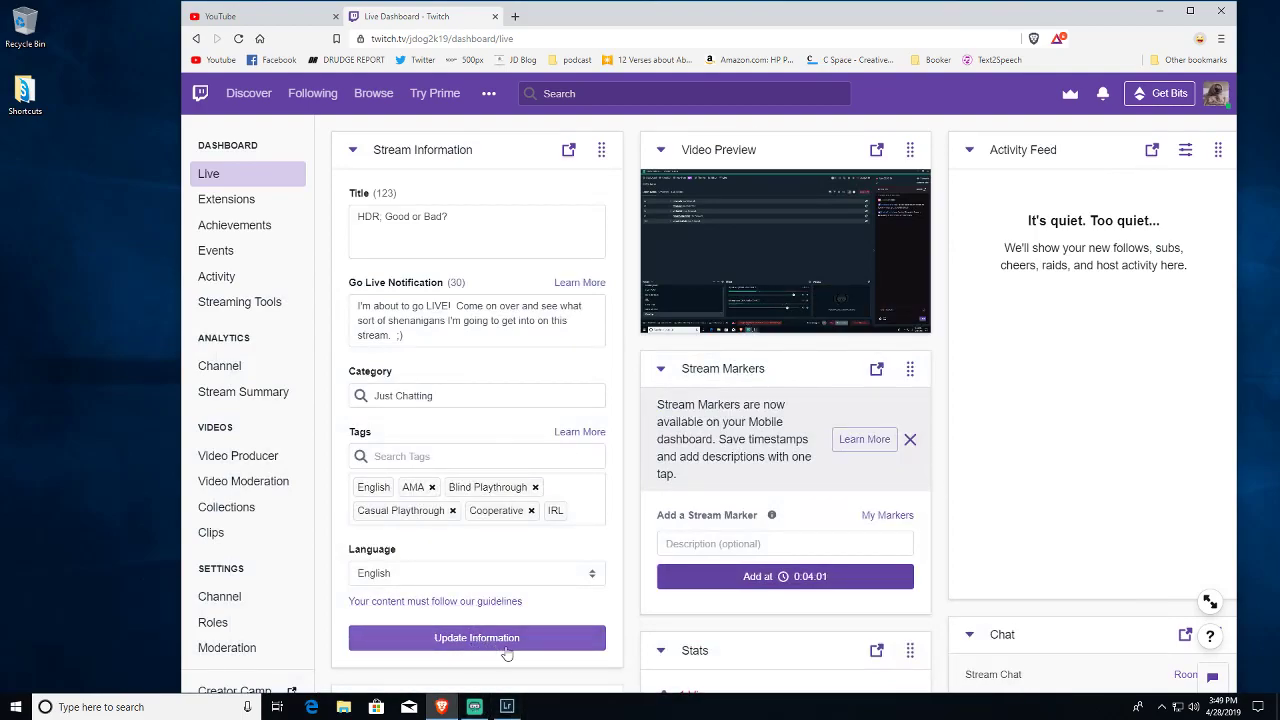
left_click(507, 706)
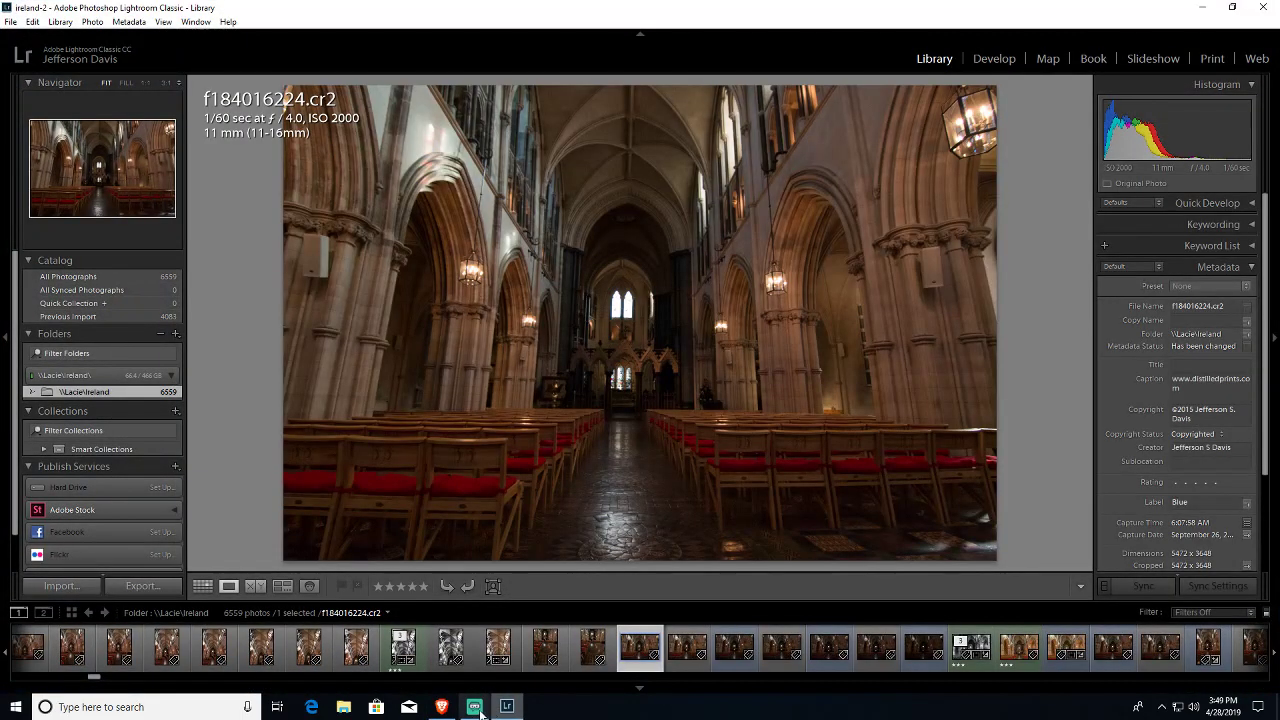
left_click(441, 706)
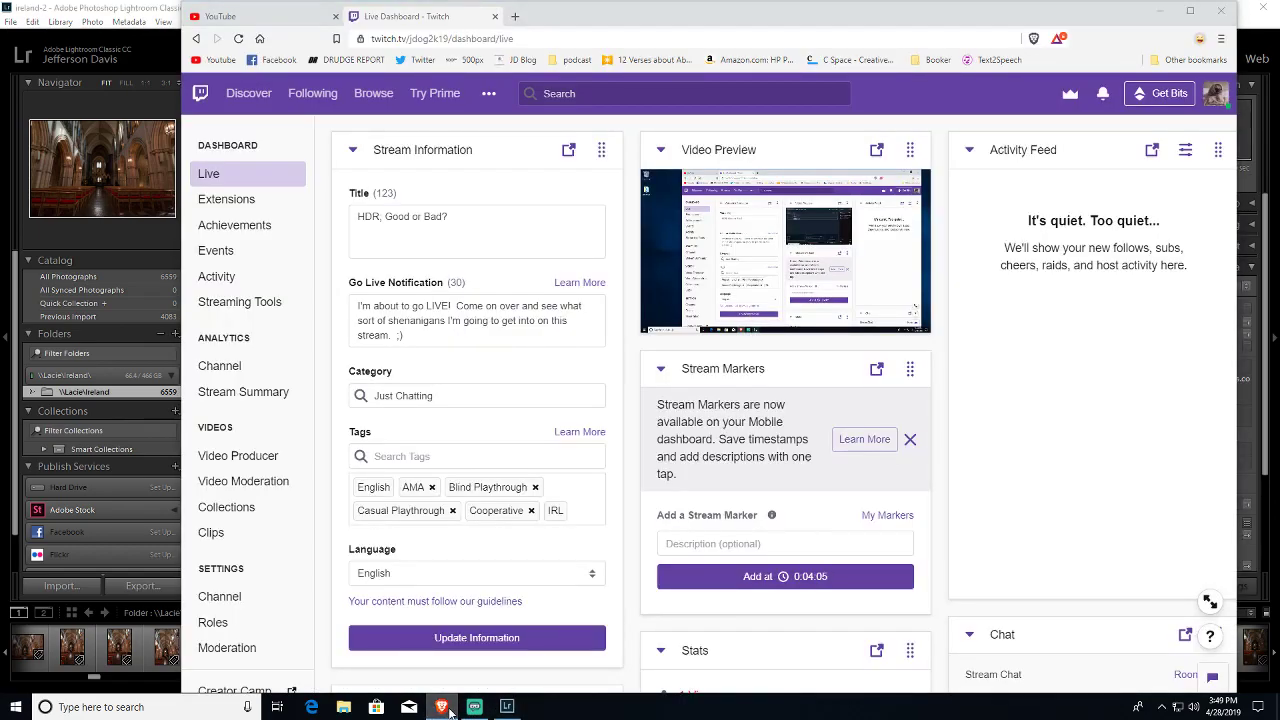
left_click(441, 706)
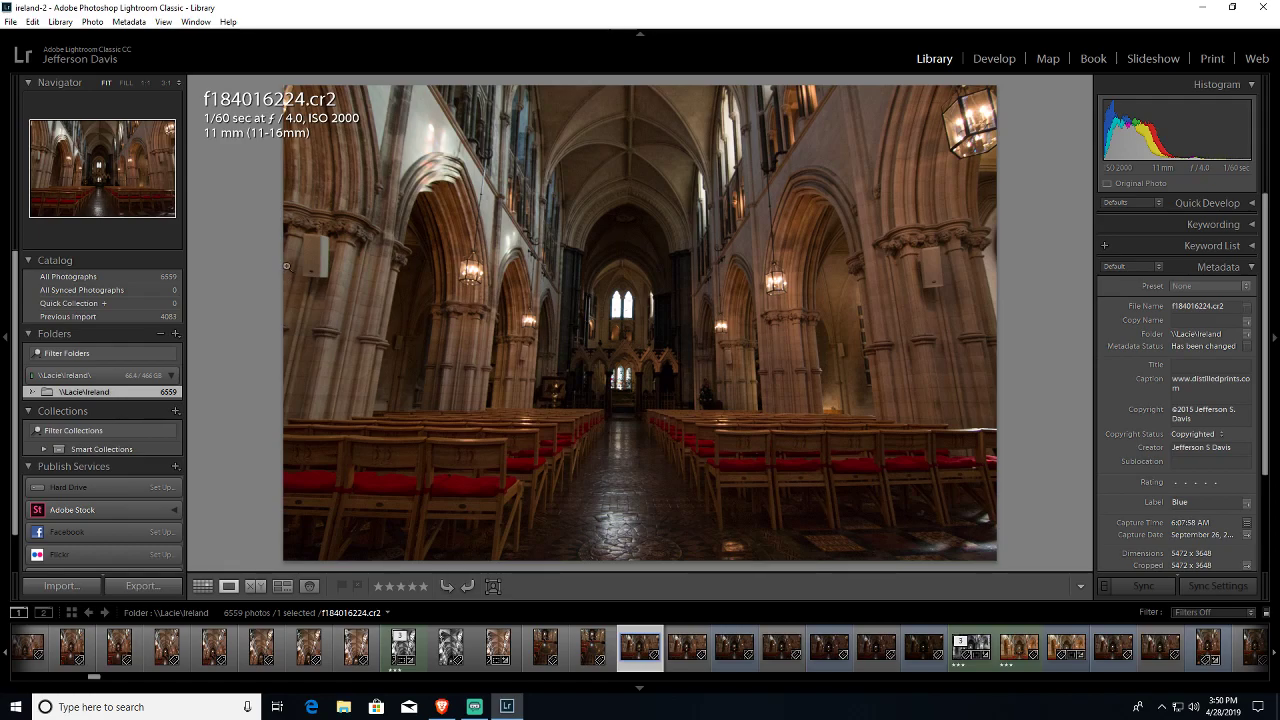
Step: Add the second, fourth and sixth photos after f184016224.cr2 to the selection and start an HDR merge of all four
left_click(742, 662, "ctrl")
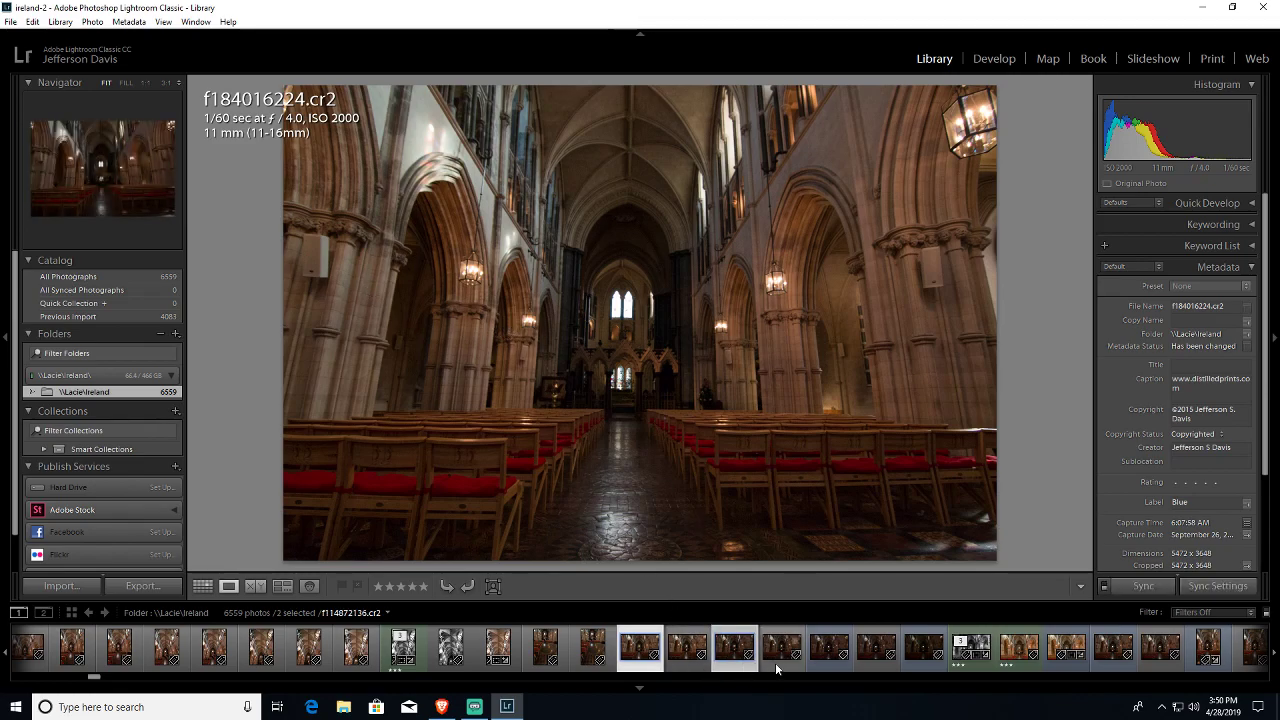
left_click(830, 662, "ctrl")
left_click(925, 664, "ctrl")
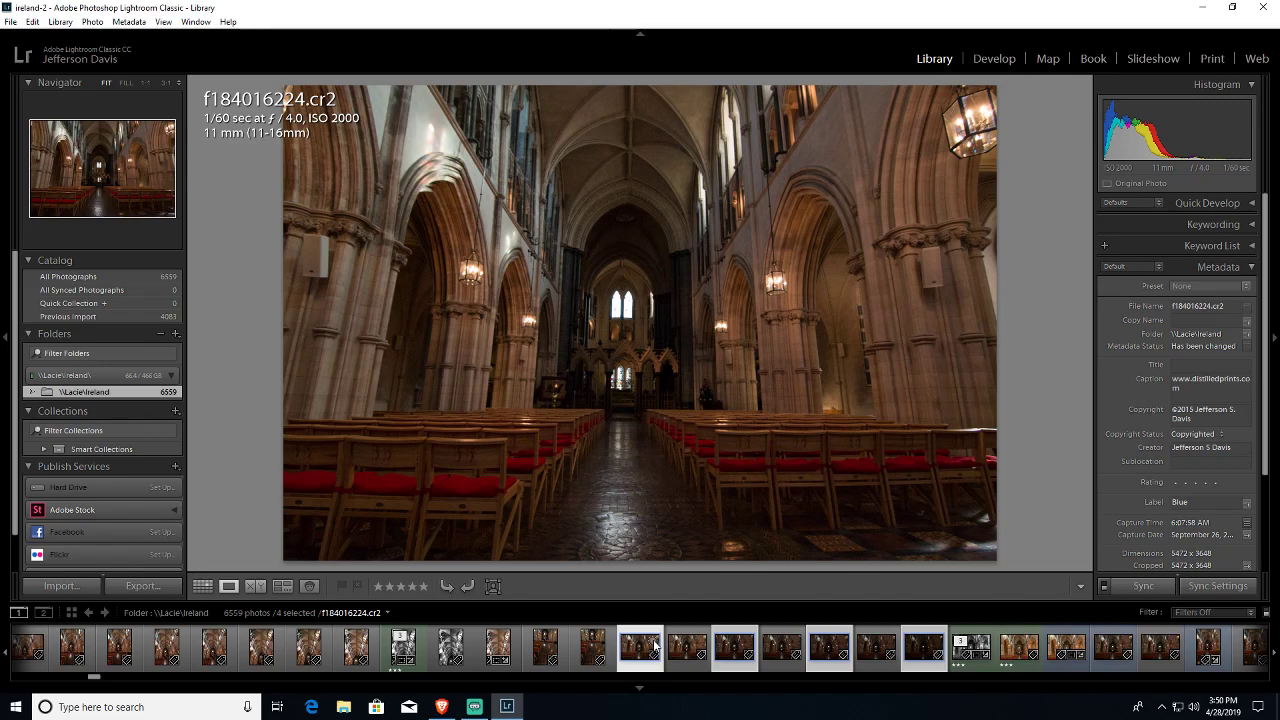
key("ctrl+h")
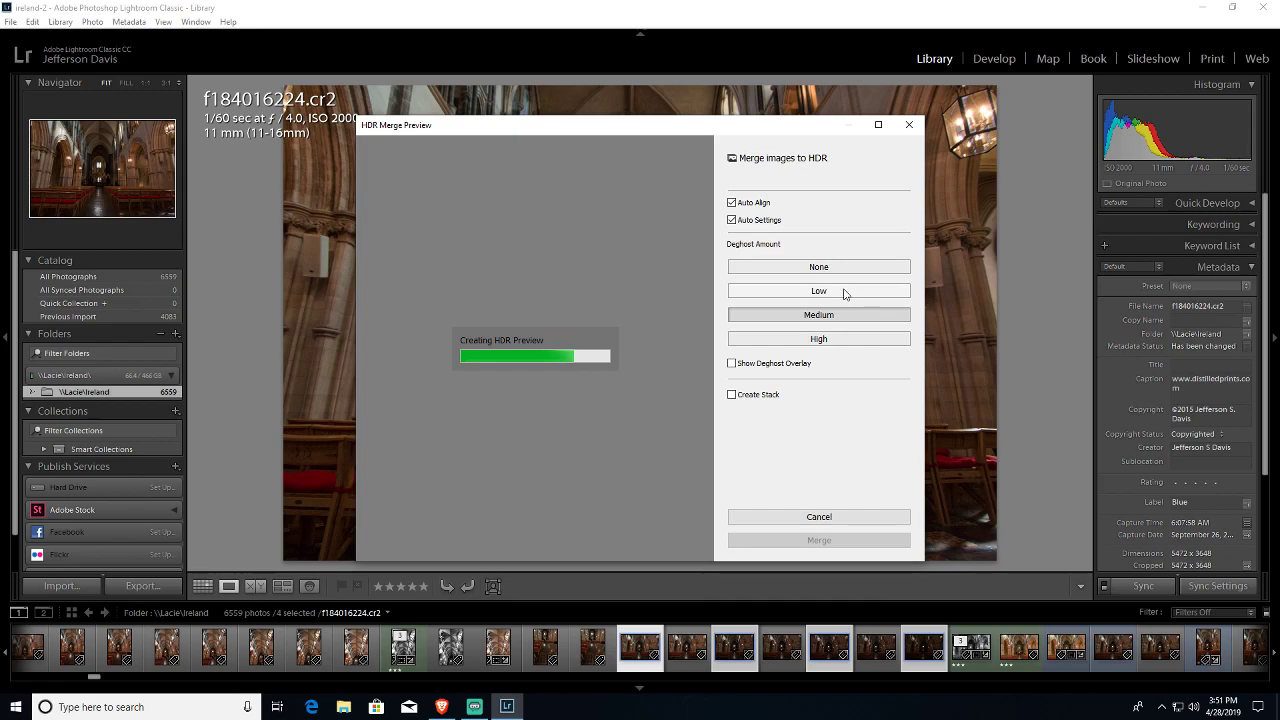
Step: Set the deghost amount to Low, keep the deghost overlay off, and merge the selected photos to HDR
left_click(845, 290)
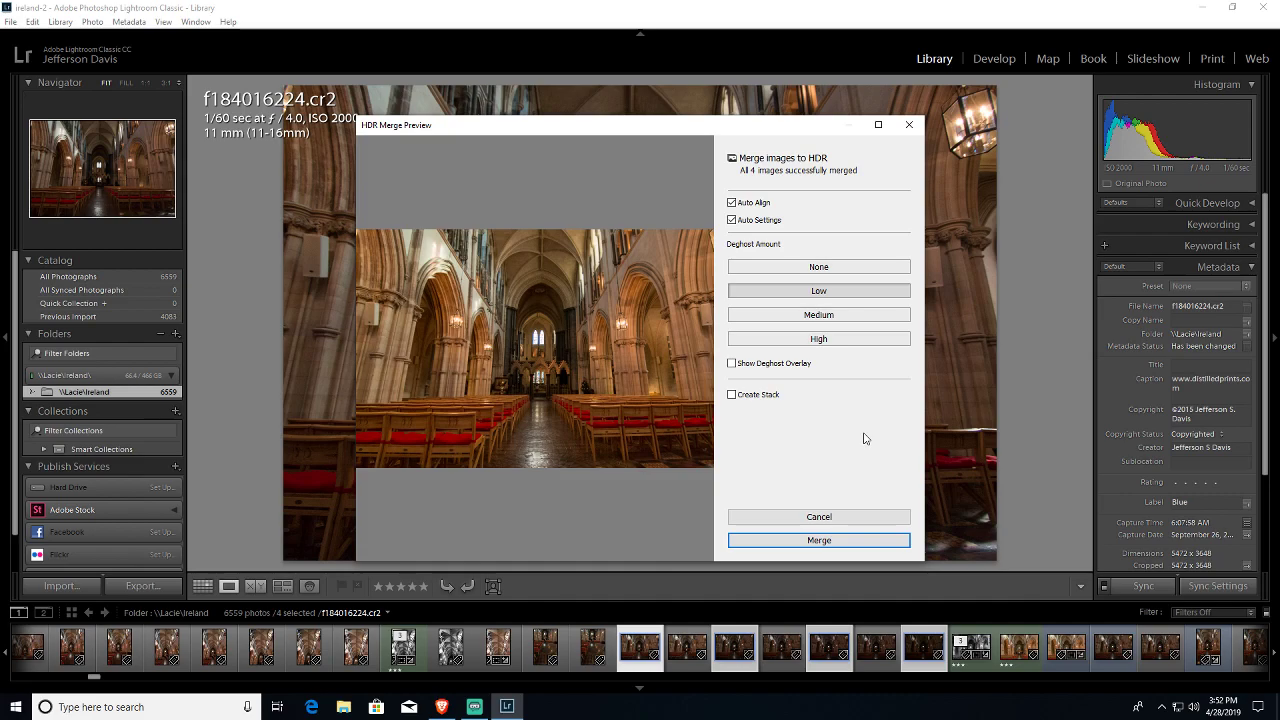
left_click(742, 368)
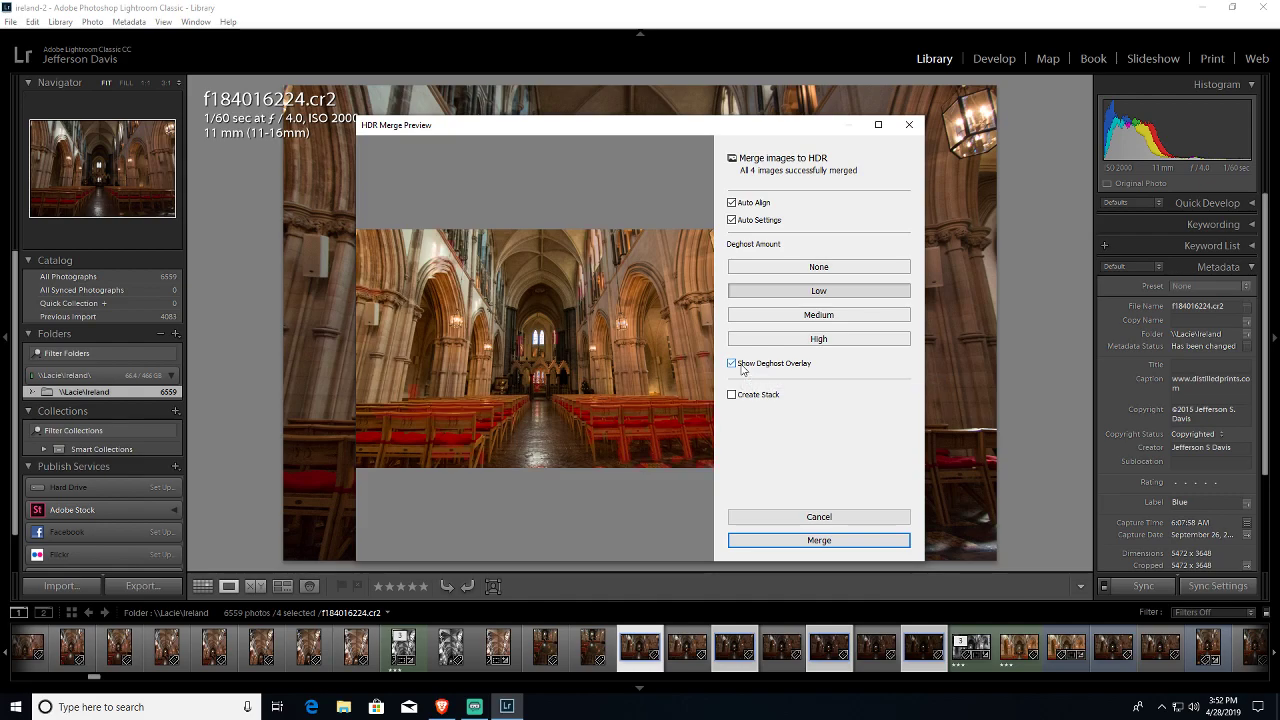
left_click(742, 368)
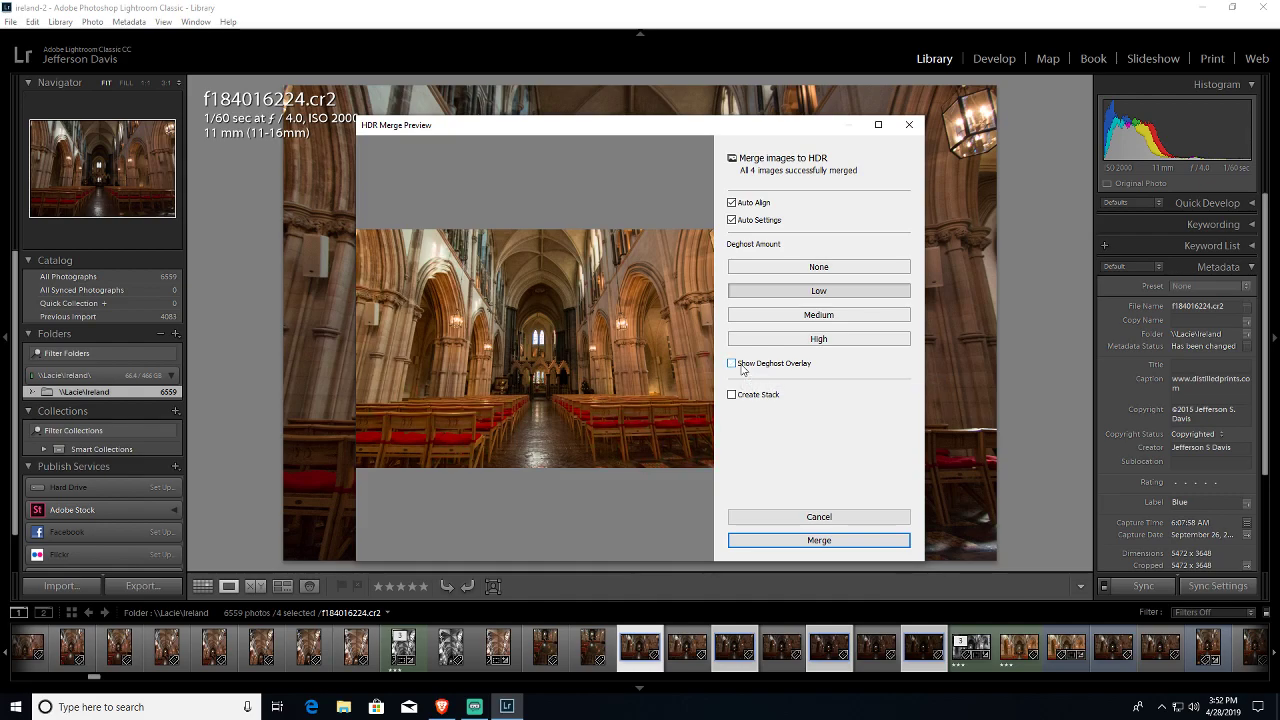
left_click(817, 544)
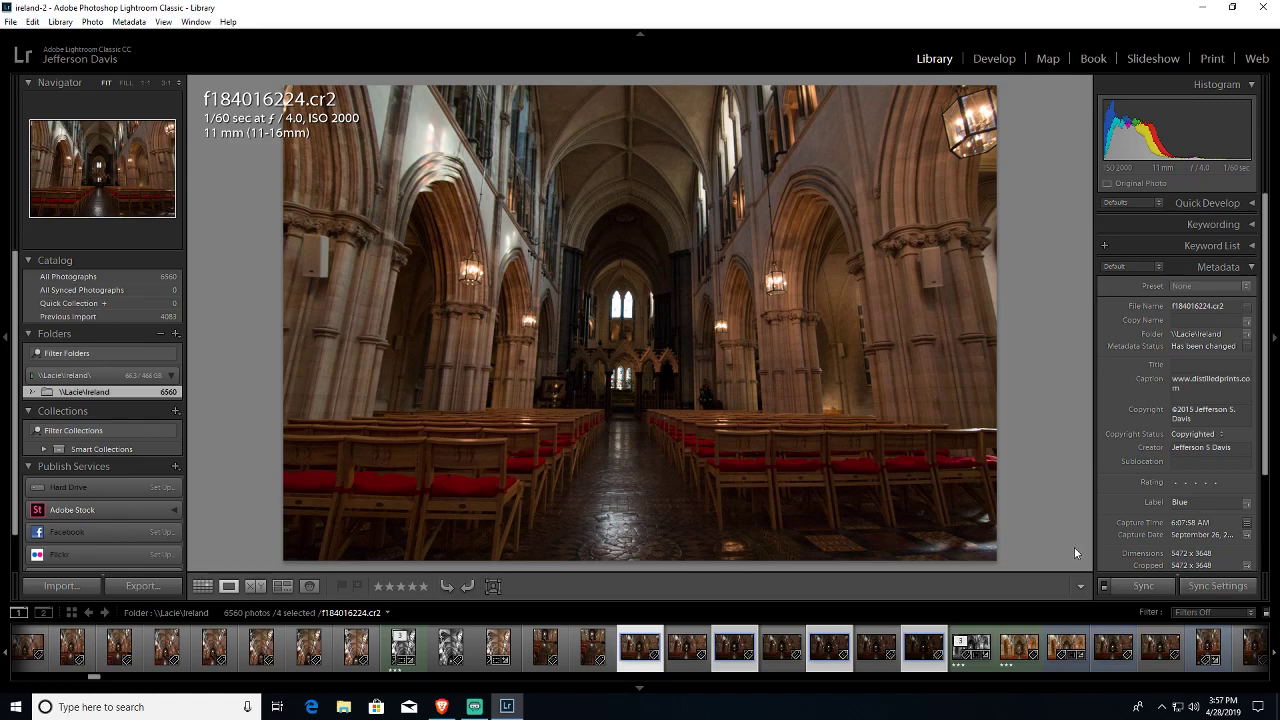
Step: Find the newly merged HDR church photo near the end of the filmstrip and select it
left_click(1112, 667)
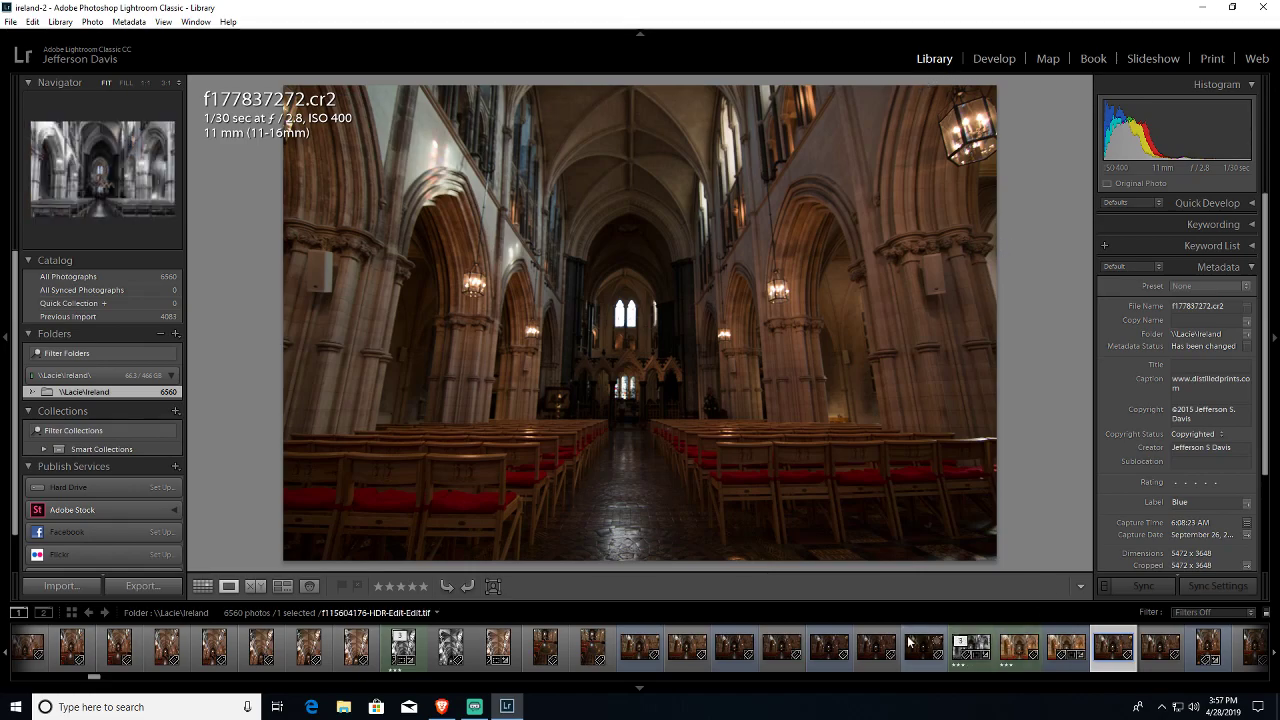
scroll(983, 655, "down", 3)
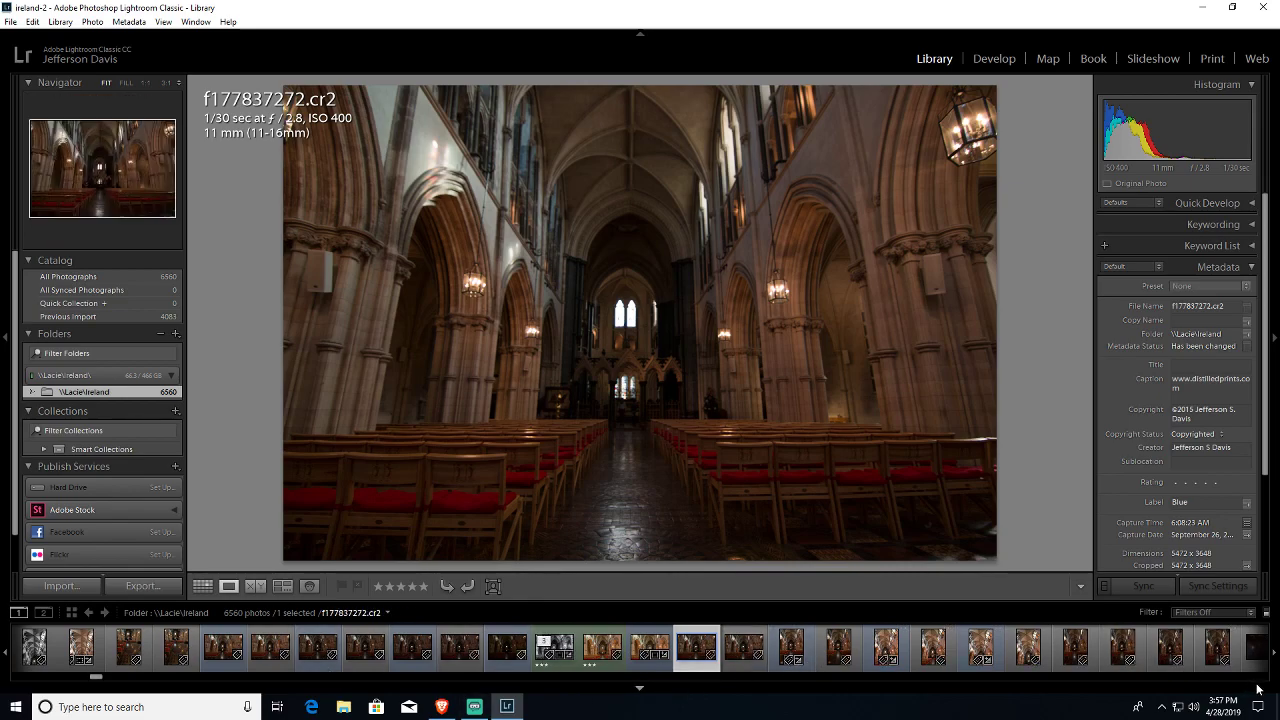
left_click(1245, 678)
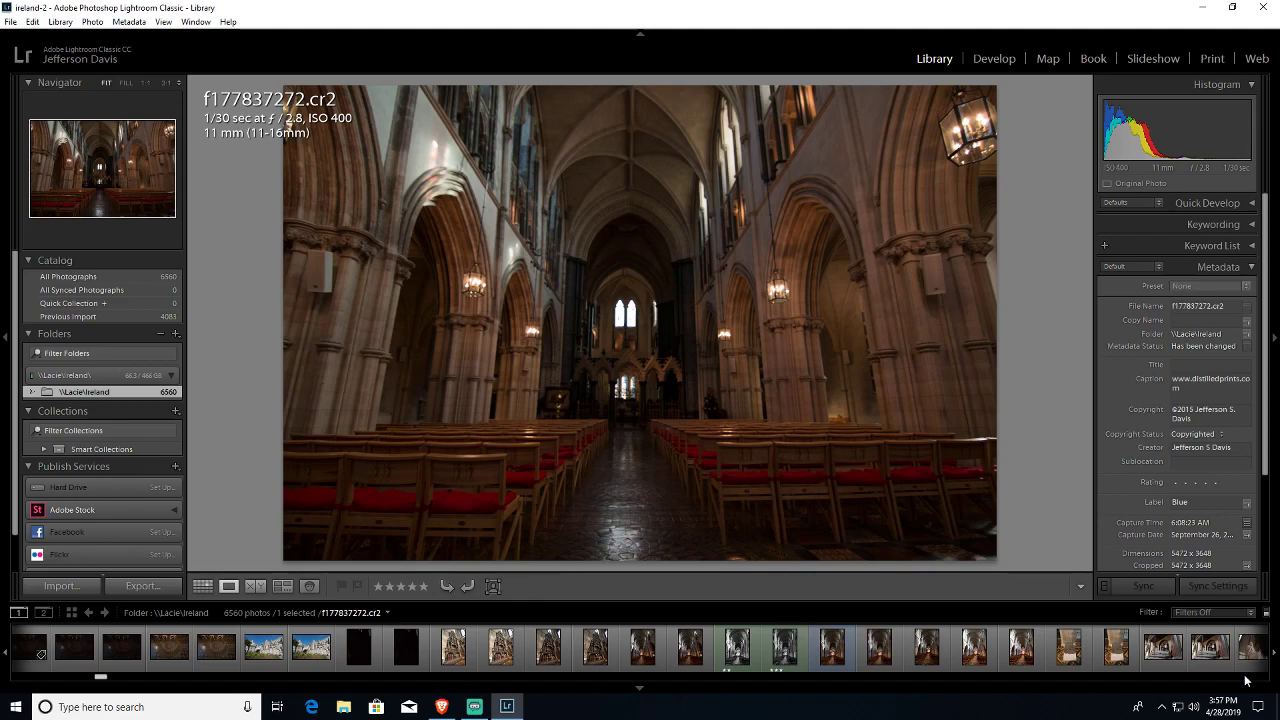
left_click_drag(1245, 678, 1245, 678)
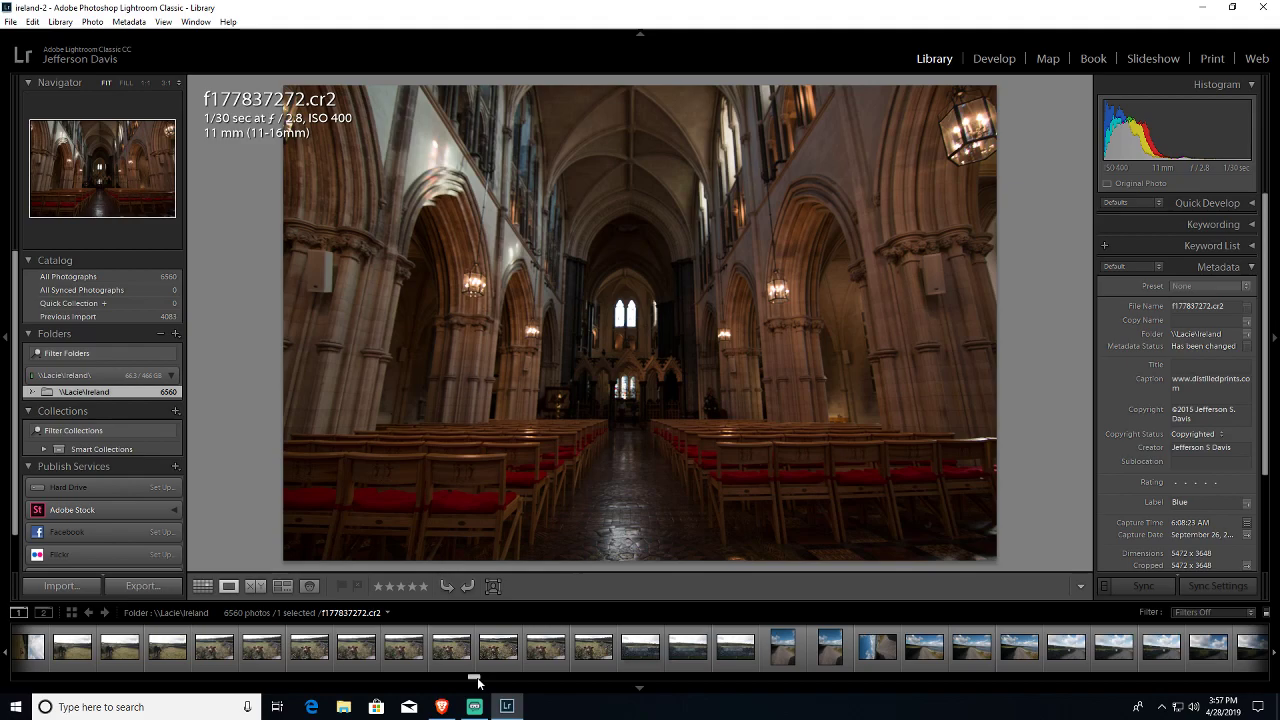
left_click_drag(478, 677, 576, 677)
left_click(1015, 677)
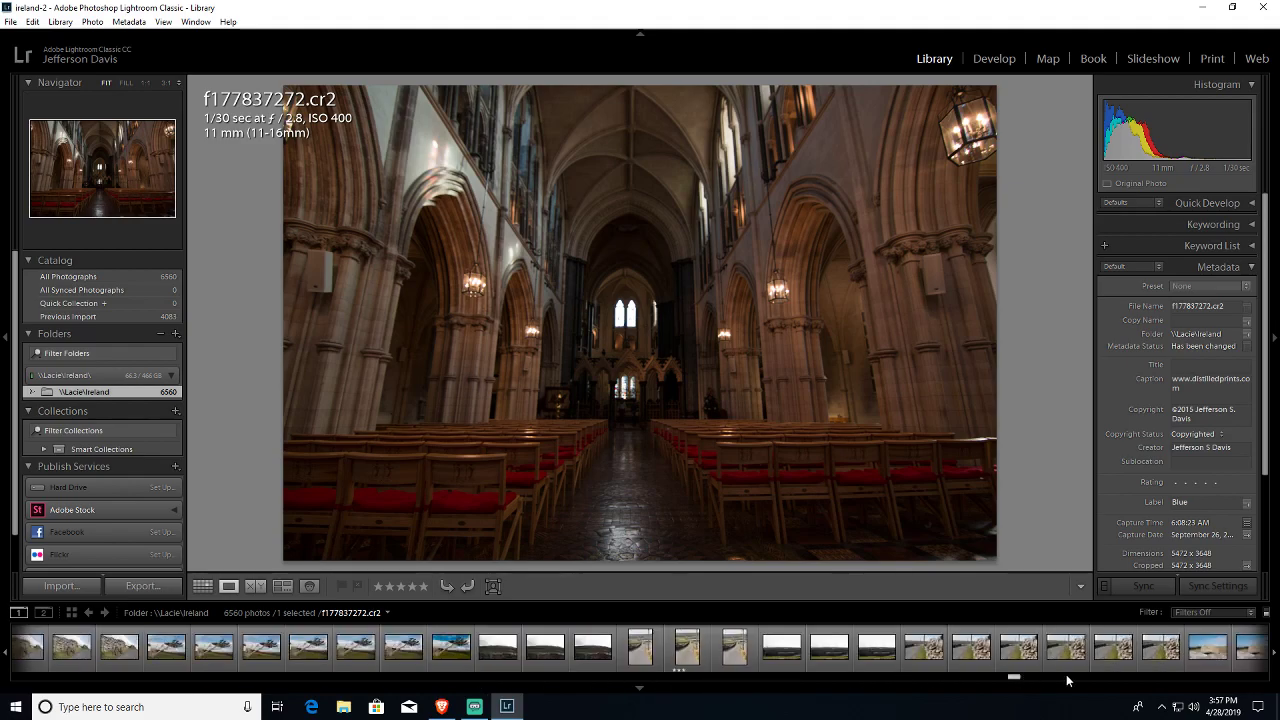
left_click(1190, 680)
left_click_drag(1193, 680, 1253, 679)
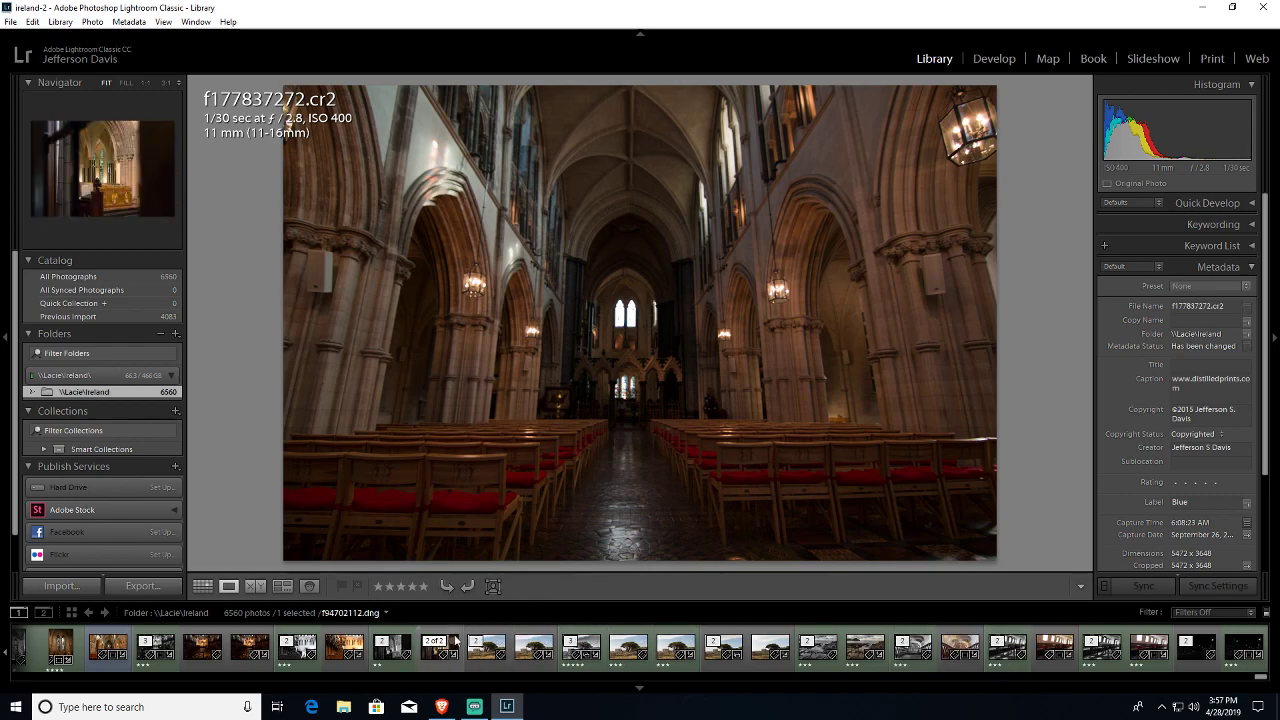
left_click(111, 669)
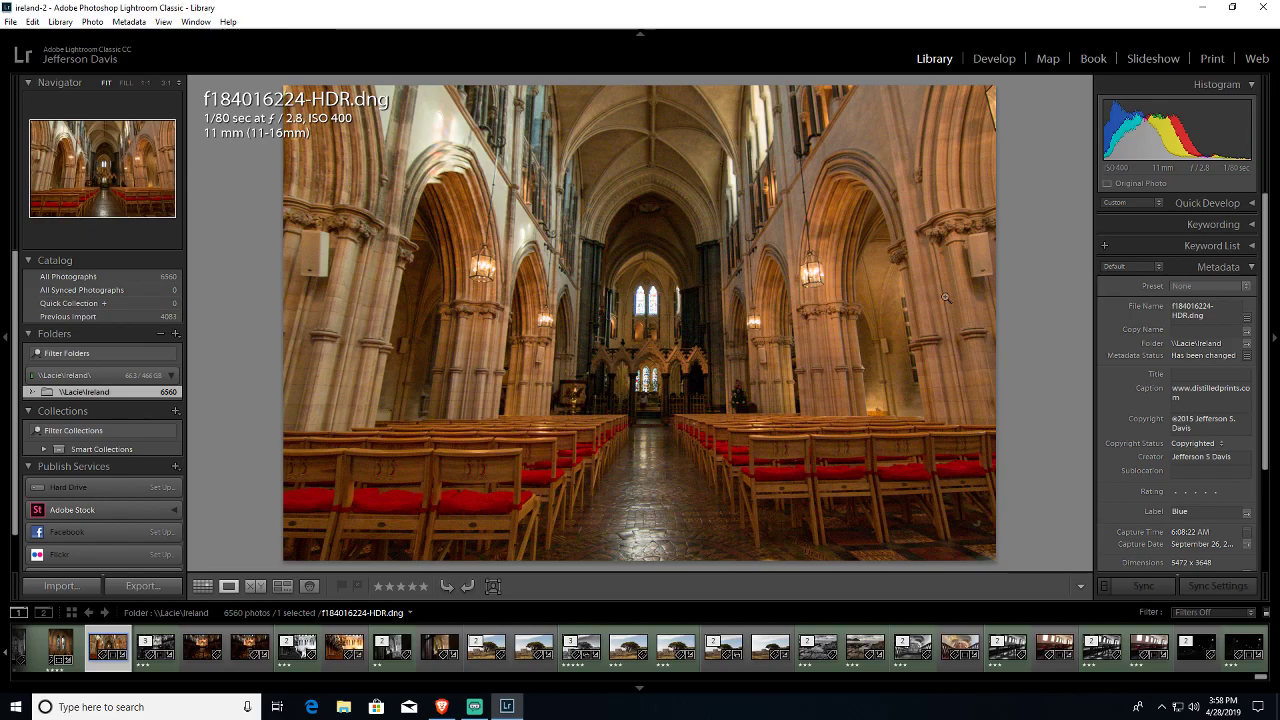
Step: Examine the merged HDR photo up close, checking the stone columns, centre aisle and chairs, and return to the full view
left_click(343, 390)
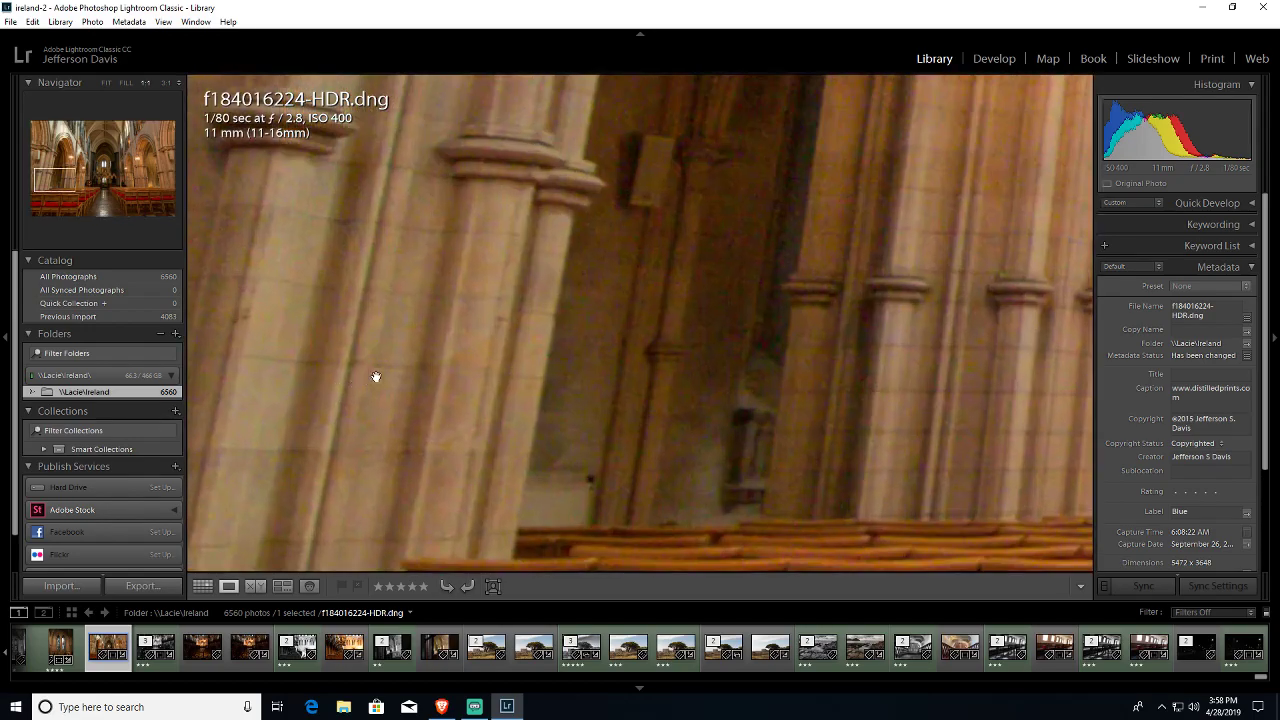
left_click_drag(625, 353, 414, 323)
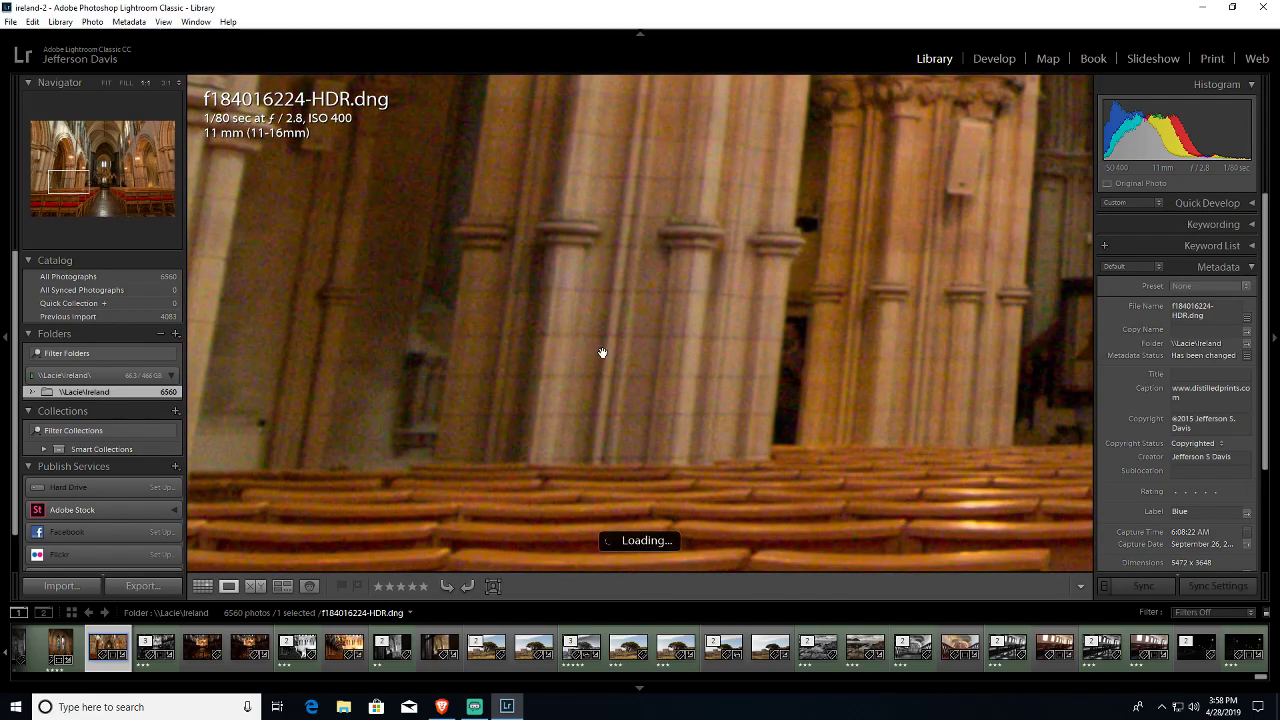
left_click_drag(686, 366, 277, 251)
left_click(695, 337)
left_click(643, 314)
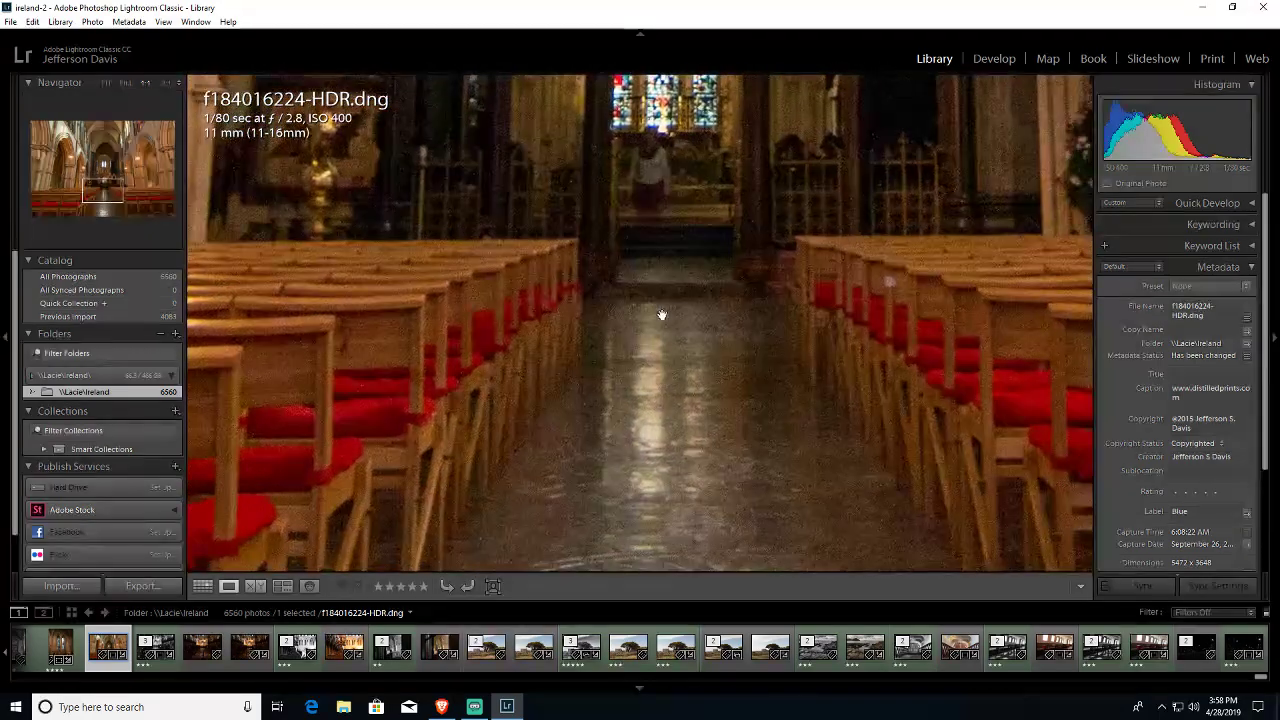
left_click_drag(643, 314, 354, 306)
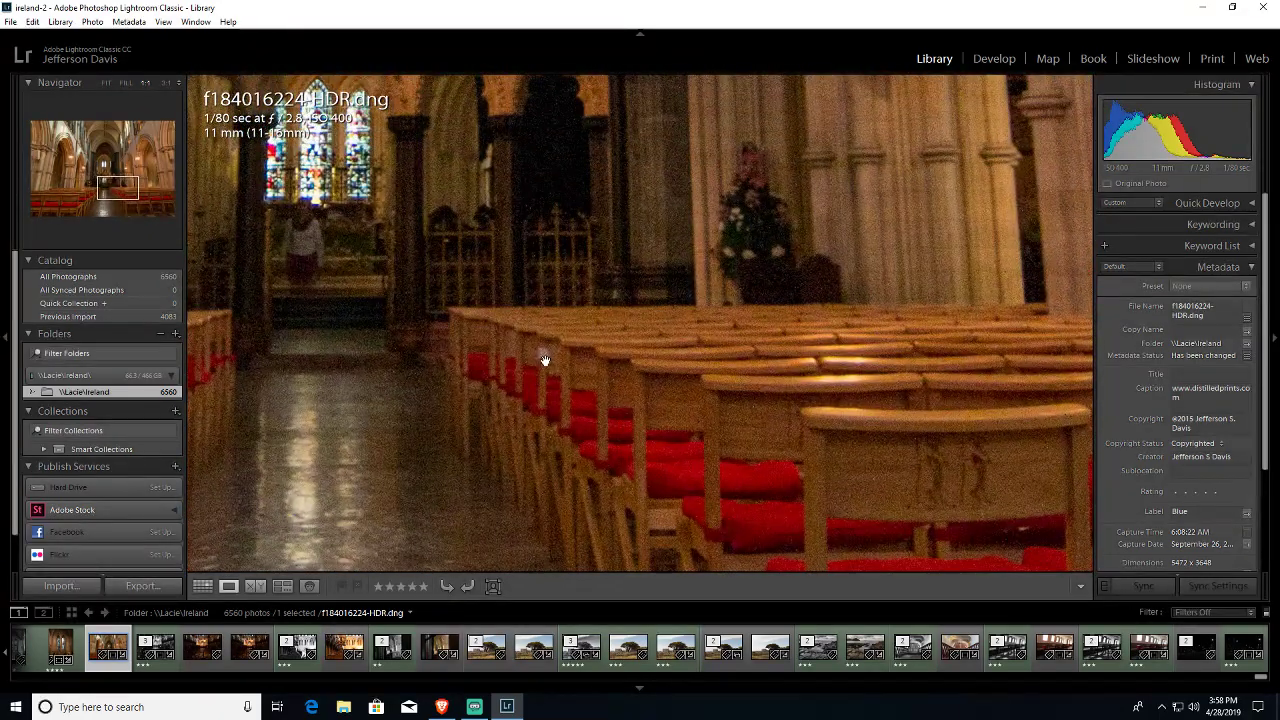
left_click(543, 358)
left_click(692, 420)
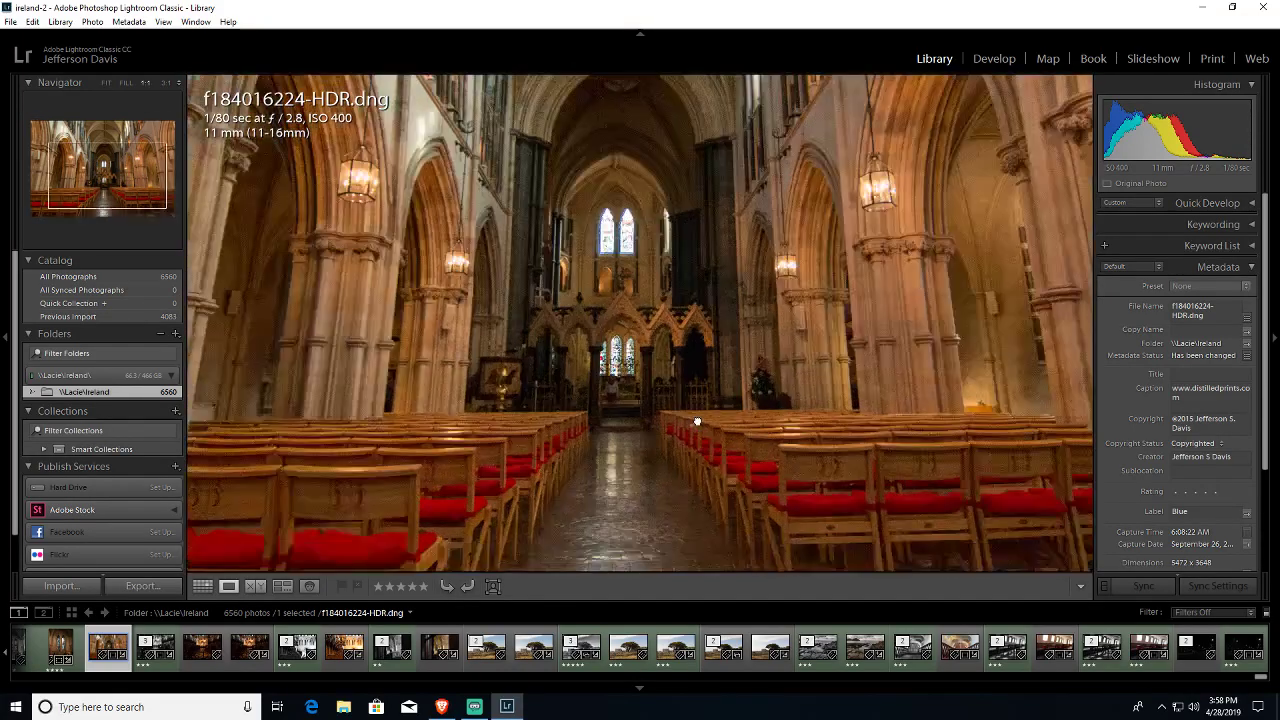
left_click_drag(684, 432, 711, 456)
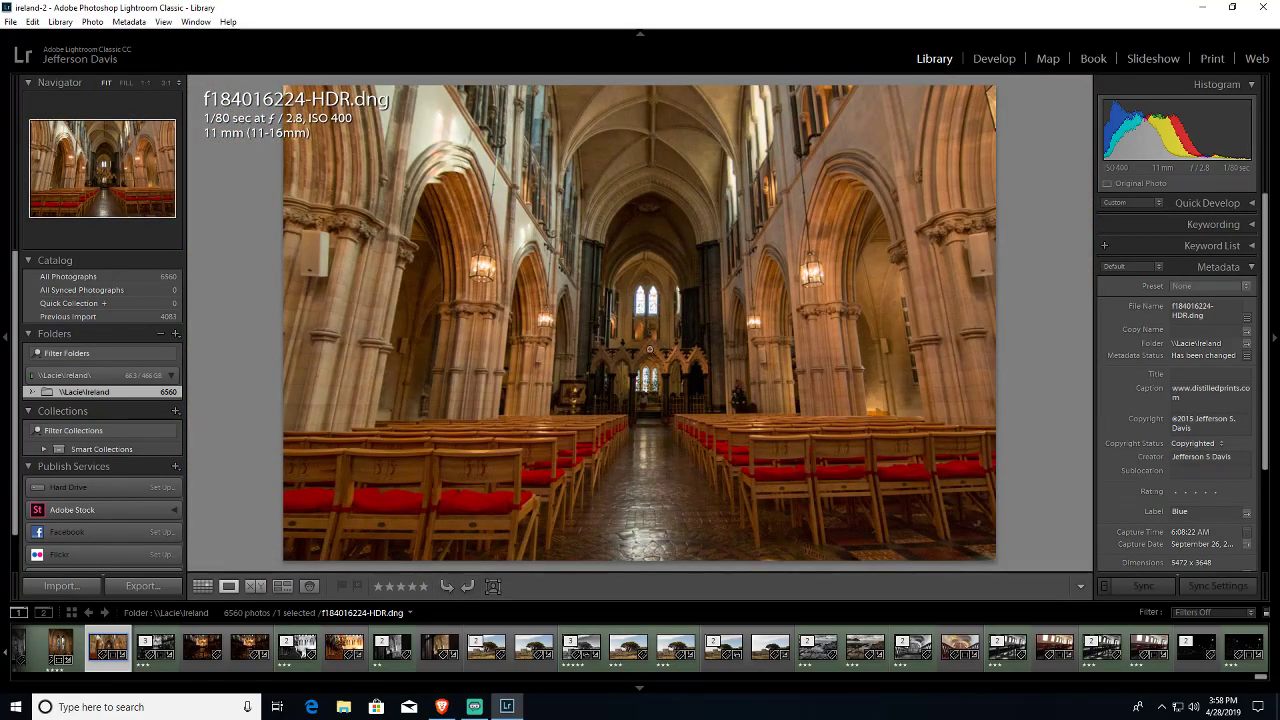
left_click_drag(662, 385, 664, 384)
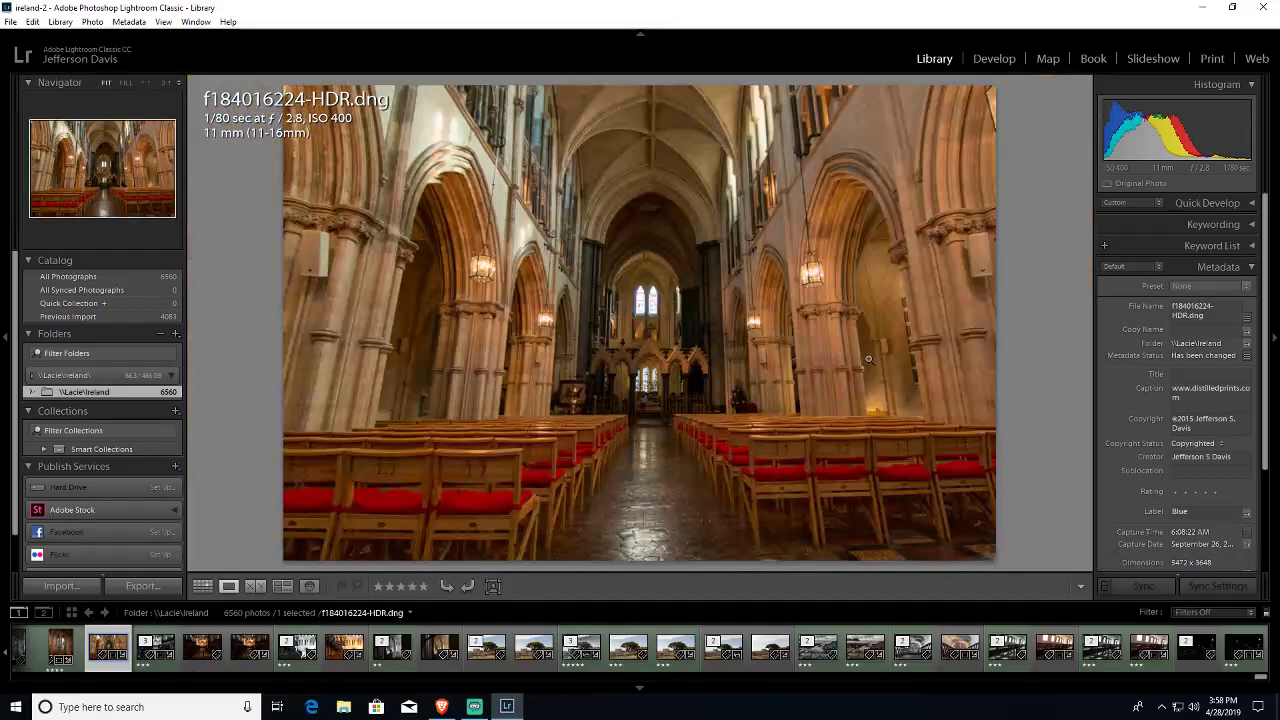
Step: Enable chromatic aberration removal and lens profile corrections for the HDR photo in the Develop module
left_click(1003, 64)
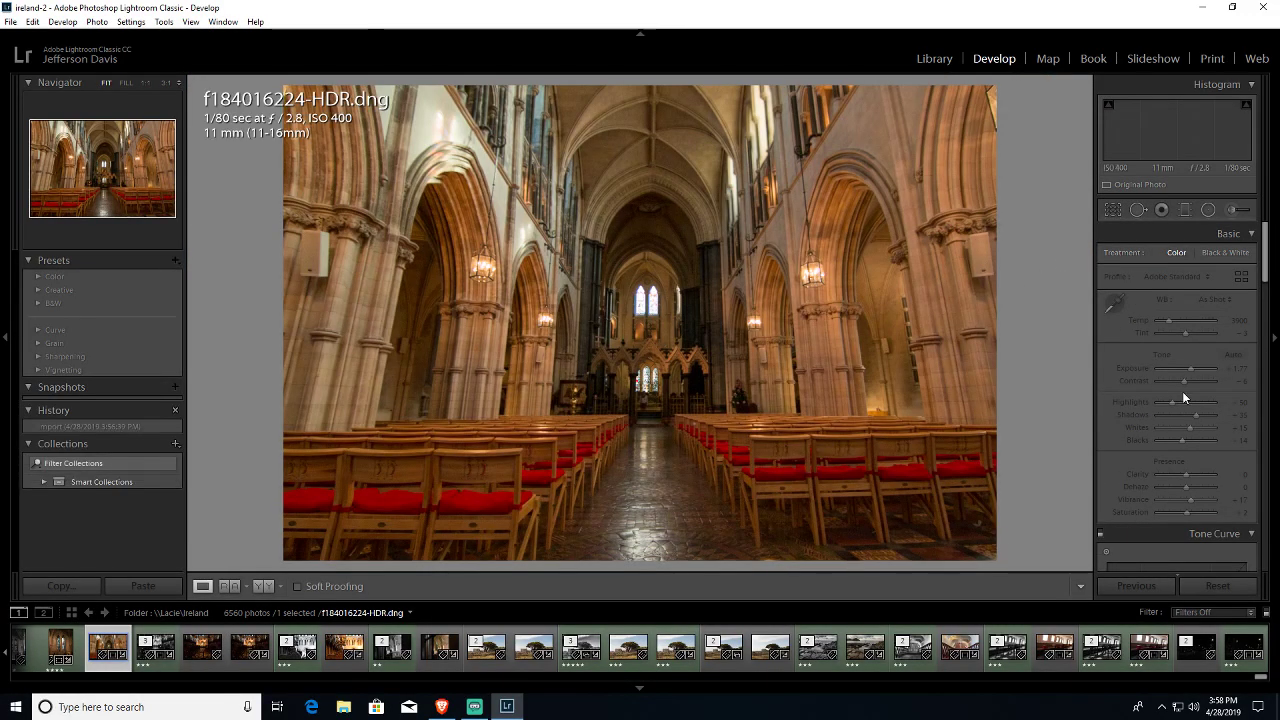
scroll(1159, 372, "down", 10)
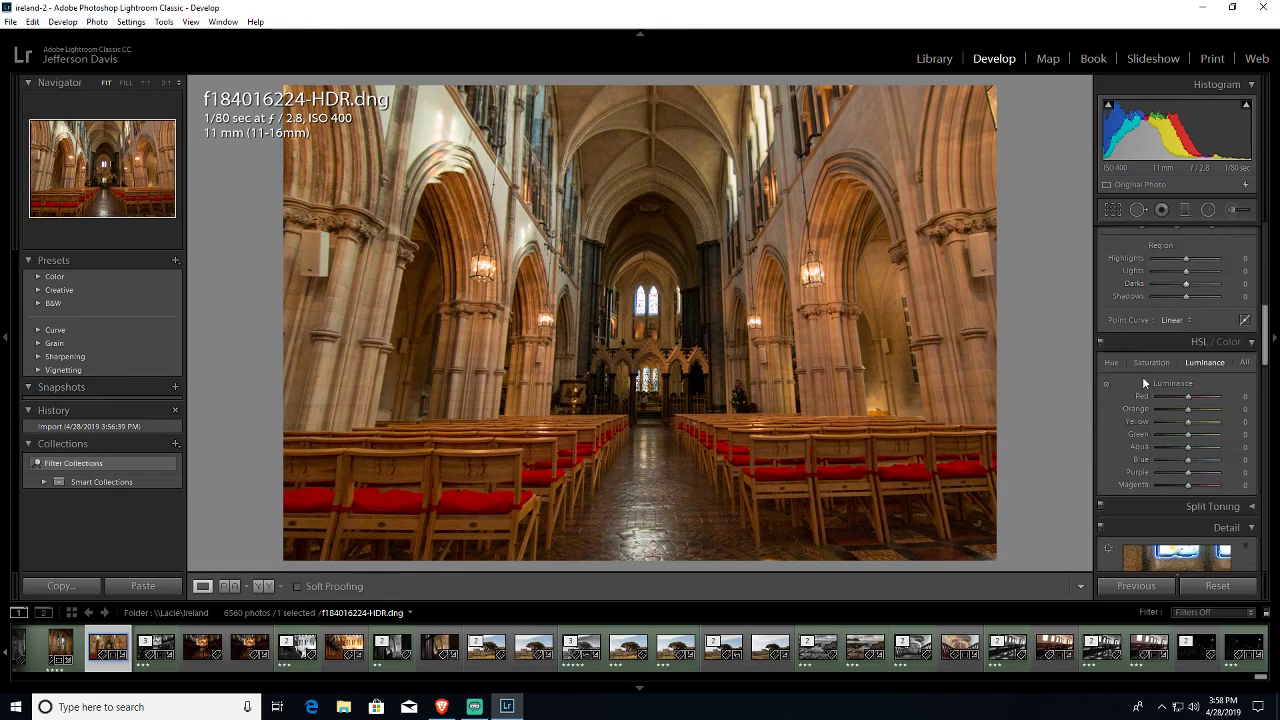
scroll(1144, 372, "down", 6)
left_click(1133, 413)
left_click(1136, 423)
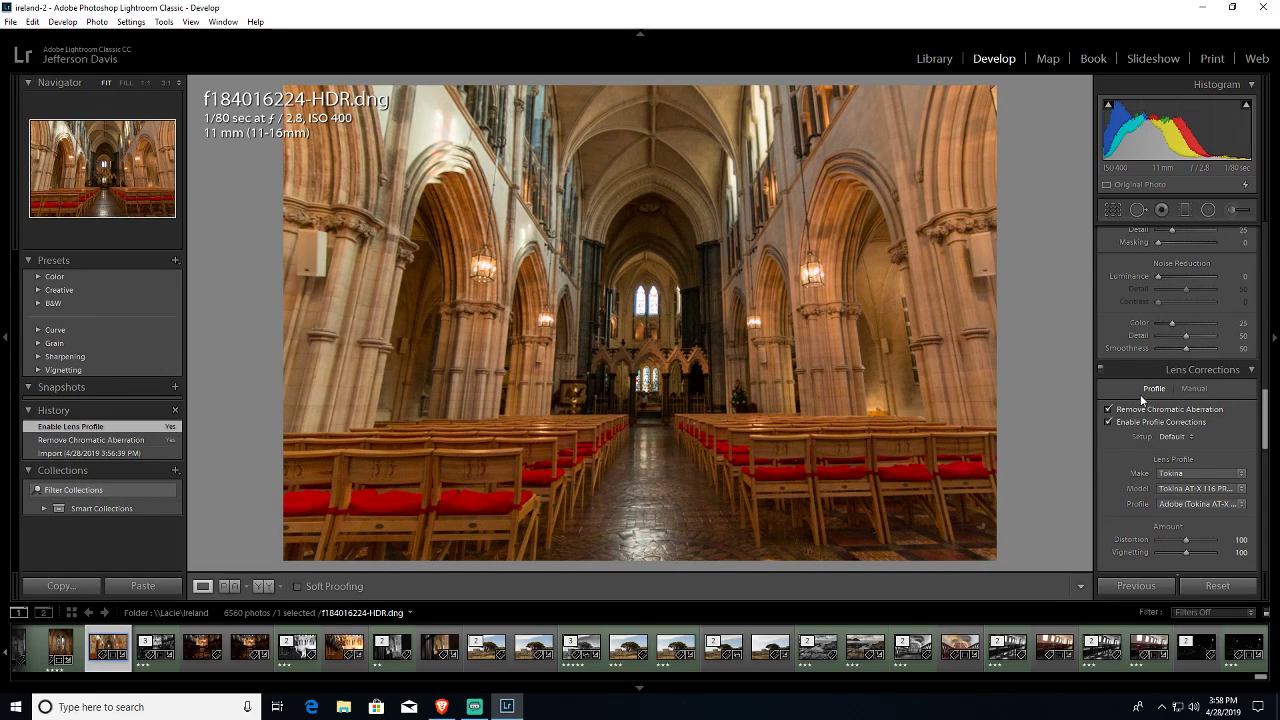
Step: Set the manual defringe amounts to 8 for purple and 6 for green, and return to the lens profile settings
scroll(1141, 400, "down", 3)
left_click(1194, 294)
mouse_move(1170, 385)
left_mouse_down()
mouse_move(1176, 414)
mouse_move(1181, 387)
left_mouse_up()
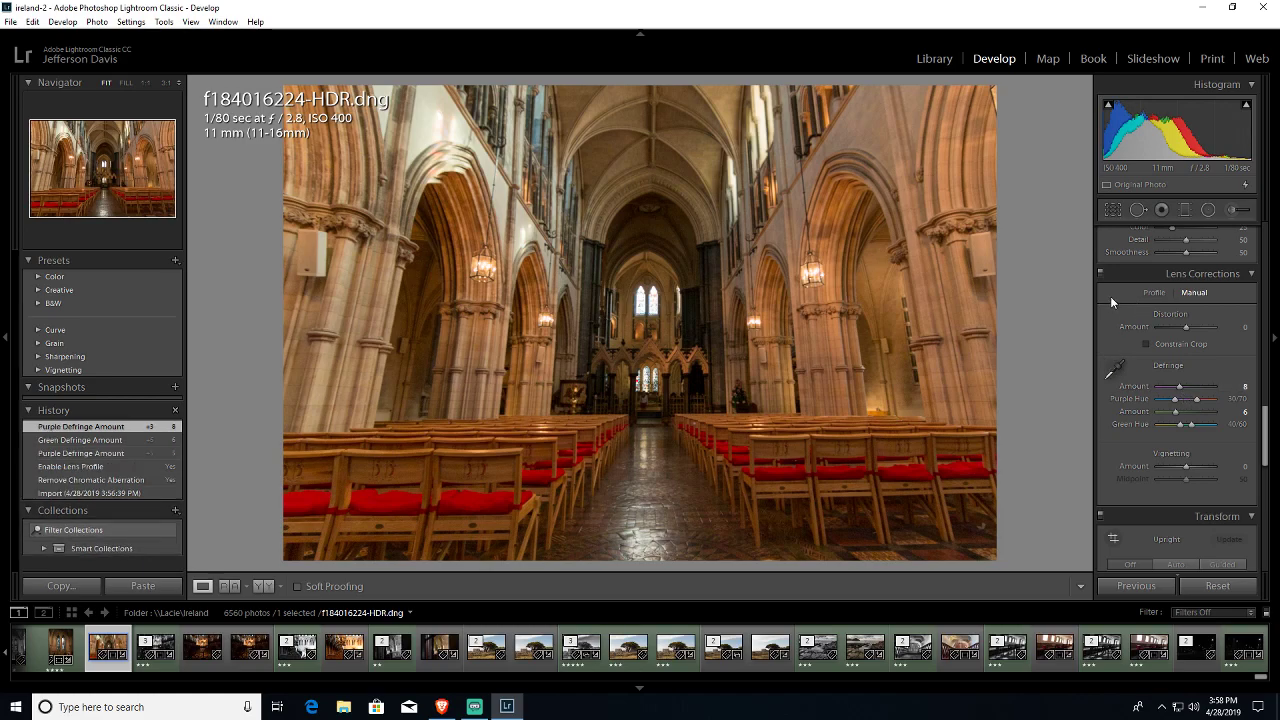
left_click(1154, 293)
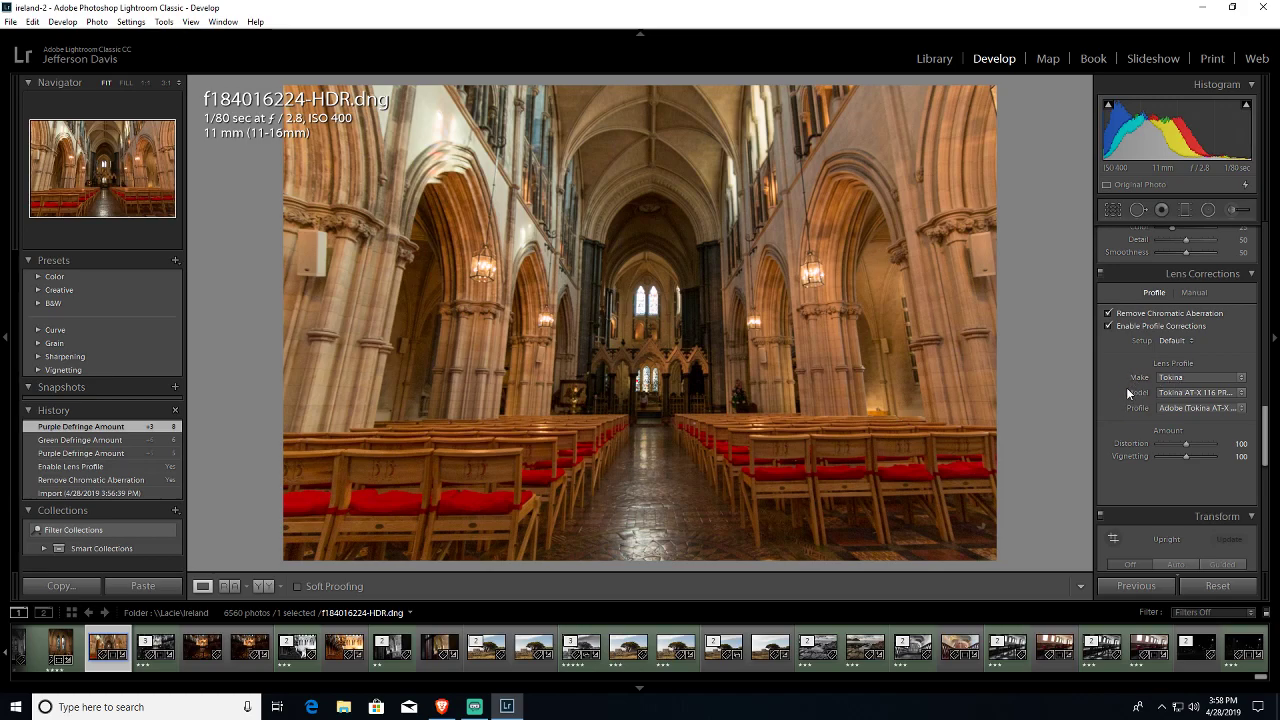
Step: Apply the Auto Upright perspective correction to the HDR church photo
scroll(1128, 391, "down", 3)
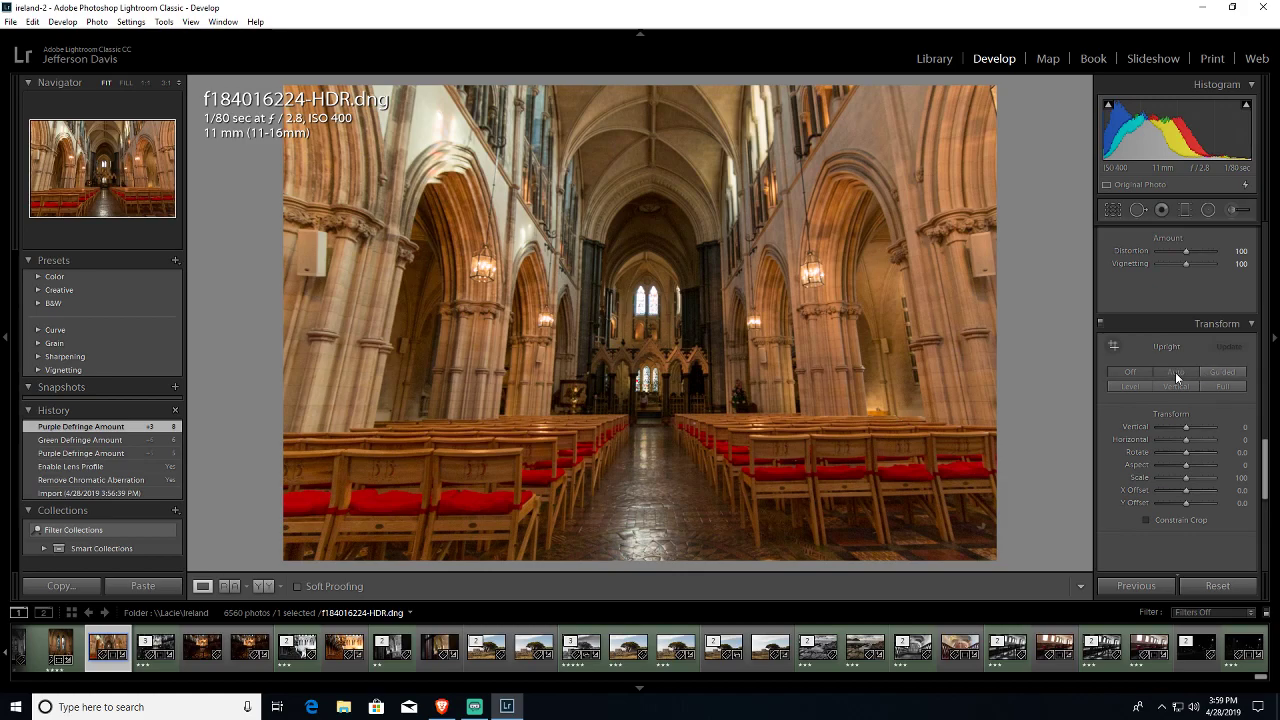
left_click(1175, 372)
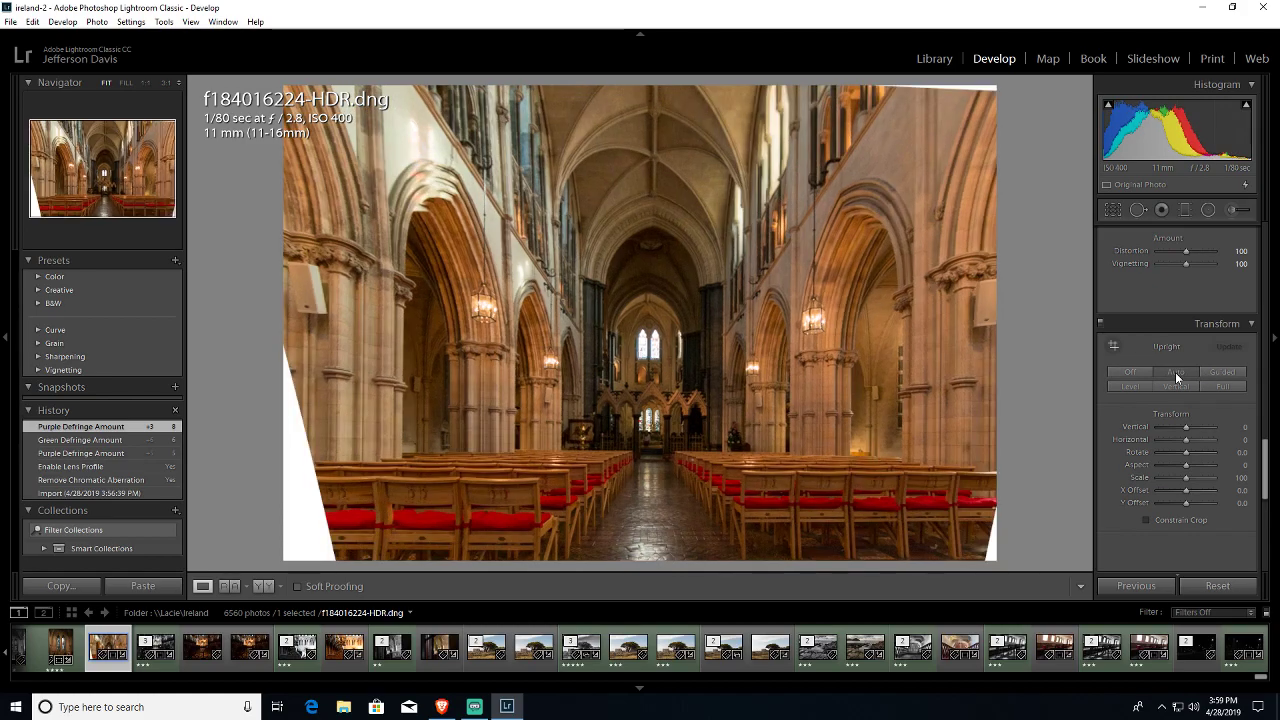
left_click(1175, 372)
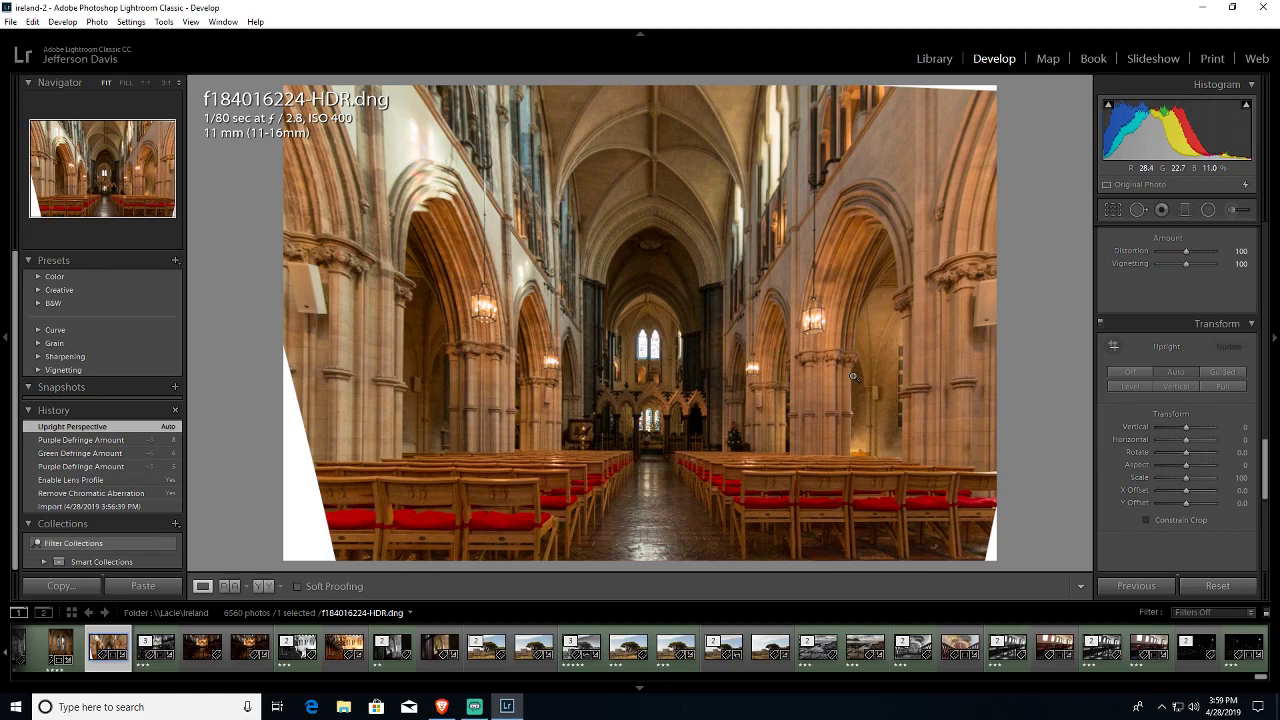
Step: Set the HDR photo's exposure to +0.95, whites to +7, blacks to -2 and contrast to +14
scroll(1130, 379, "up", 10)
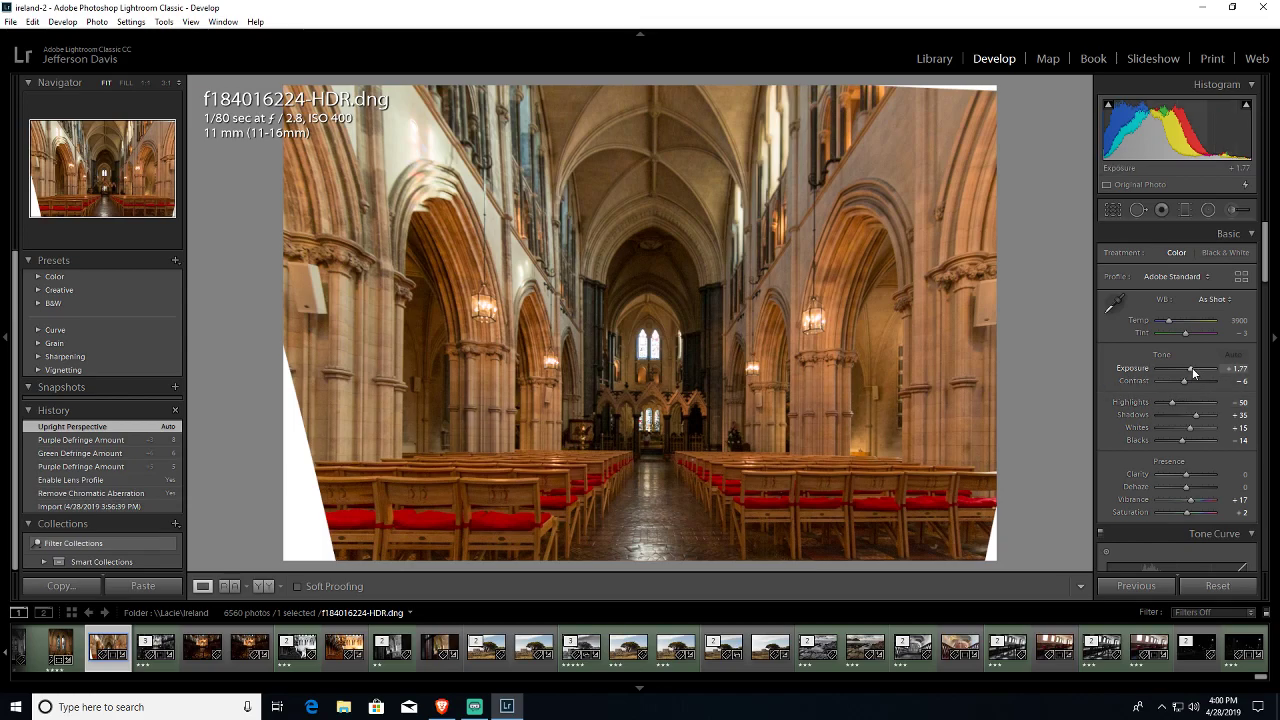
left_click_drag(1189, 367, 1187, 367)
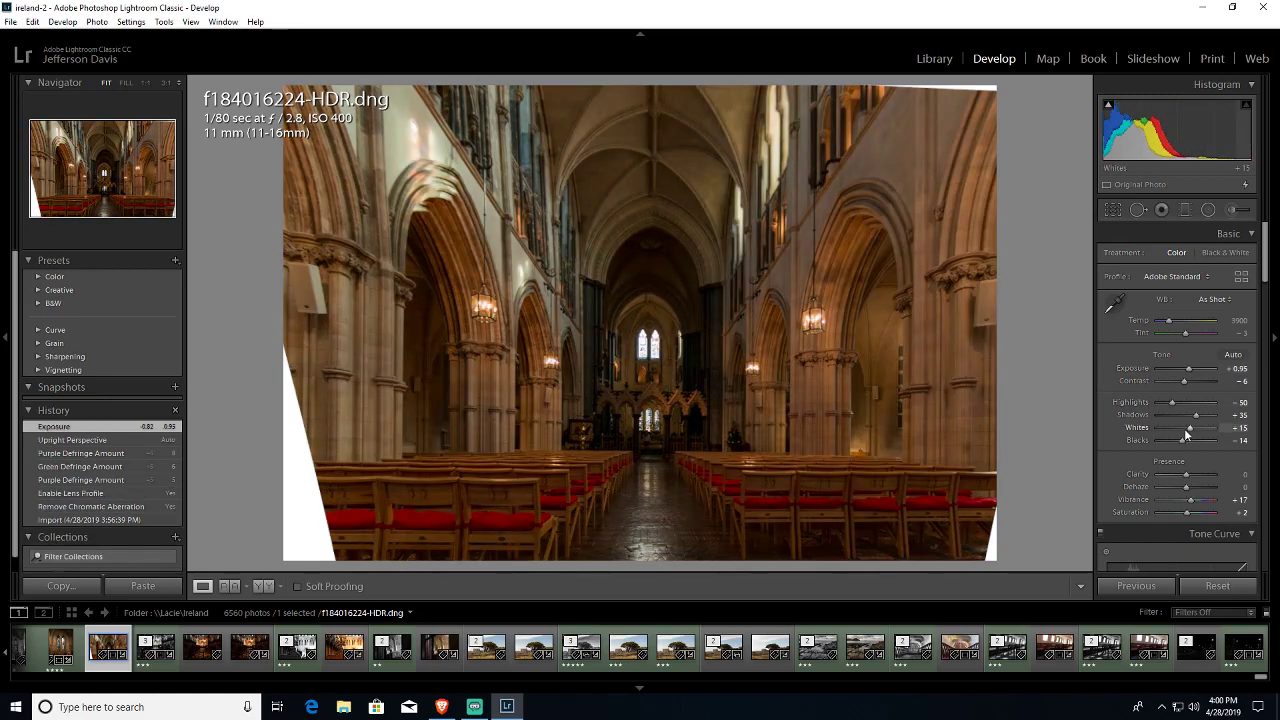
left_click_drag(1188, 428, 1186, 445)
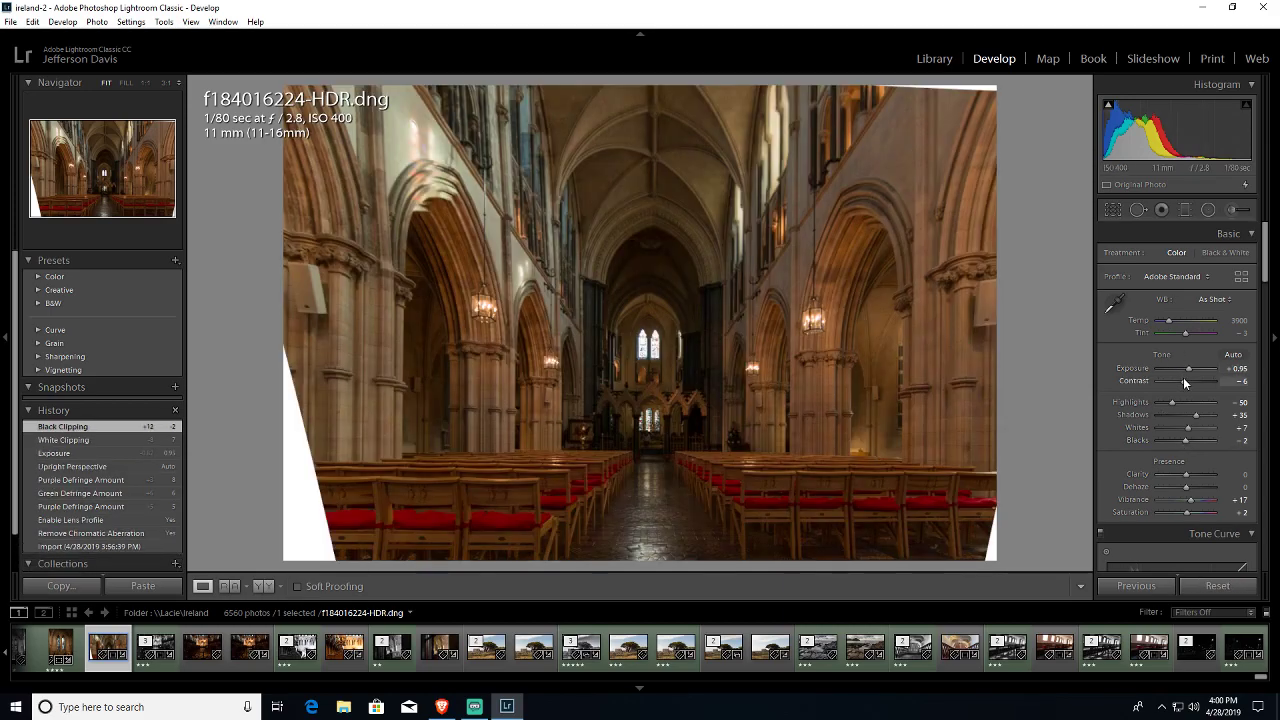
left_click_drag(1185, 385, 1187, 385)
left_click_drag(1187, 385, 1191, 386)
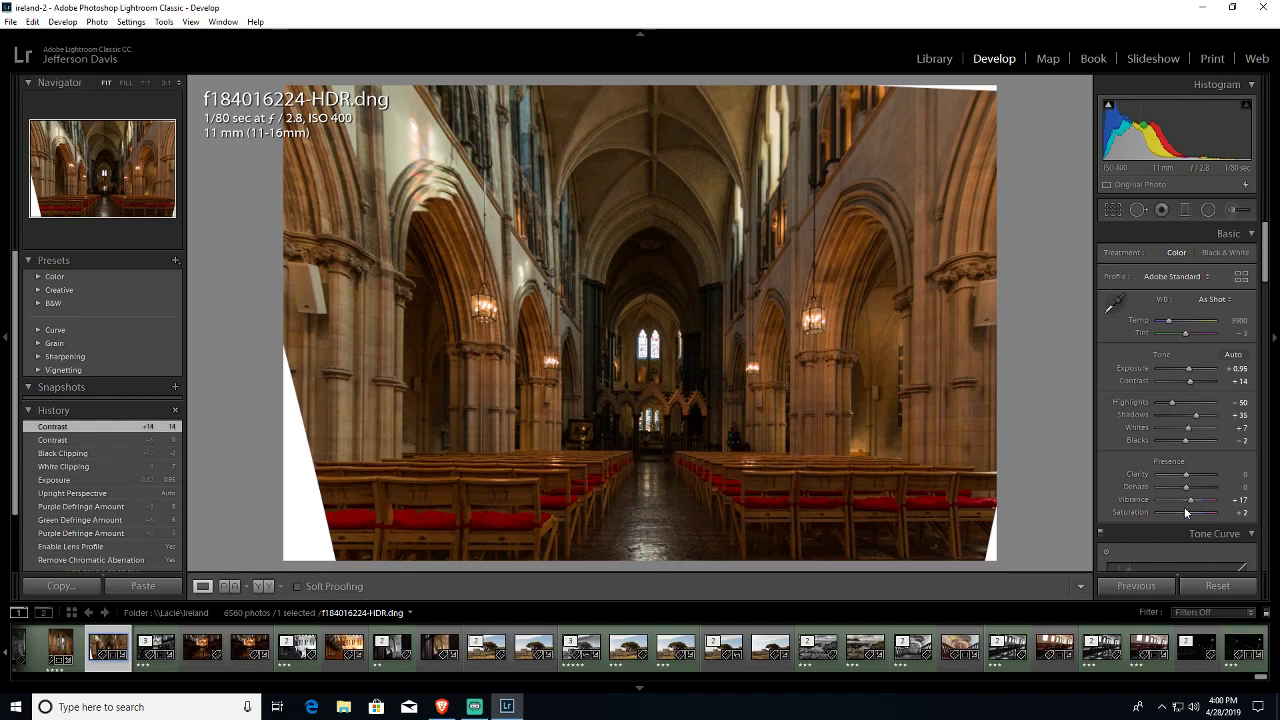
Step: Lower vibrance to +12, inspect the left arch up close with dehaze at +100, and reduce dehaze to +36
left_click_drag(1190, 502, 1188, 503)
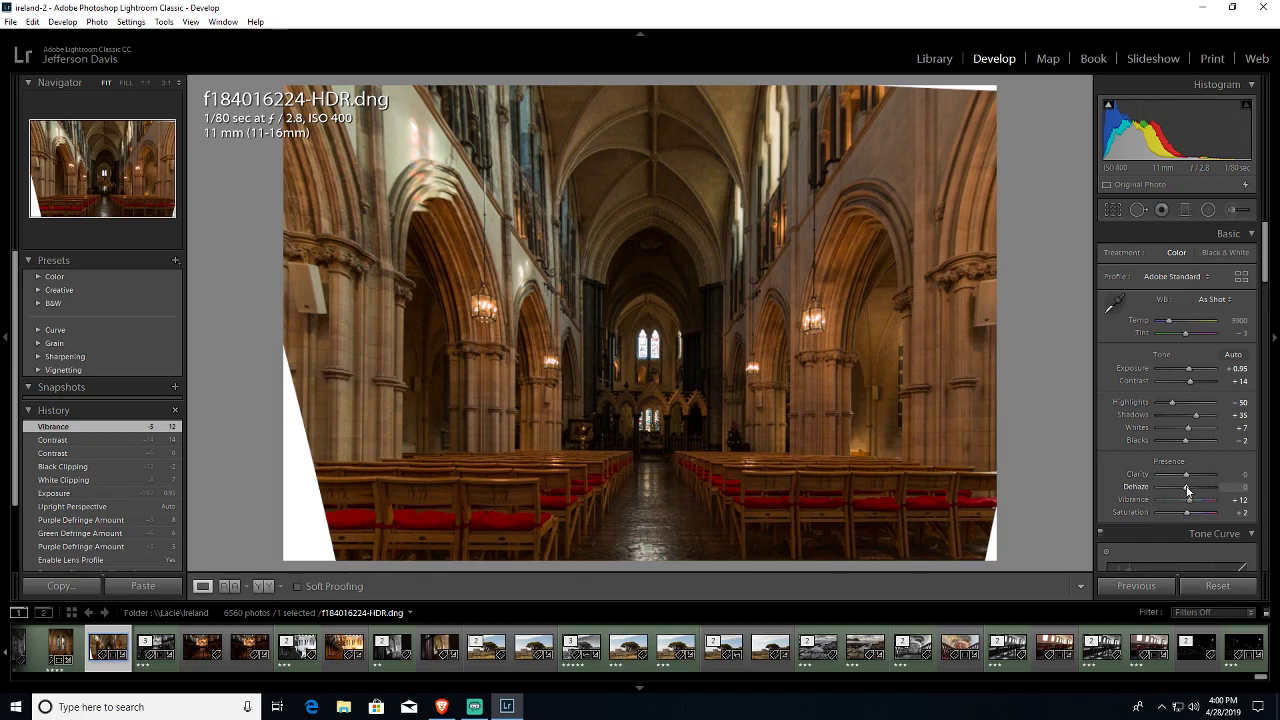
mouse_move(1190, 490)
left_mouse_down()
mouse_move(1256, 490)
mouse_move(1215, 490)
left_mouse_up()
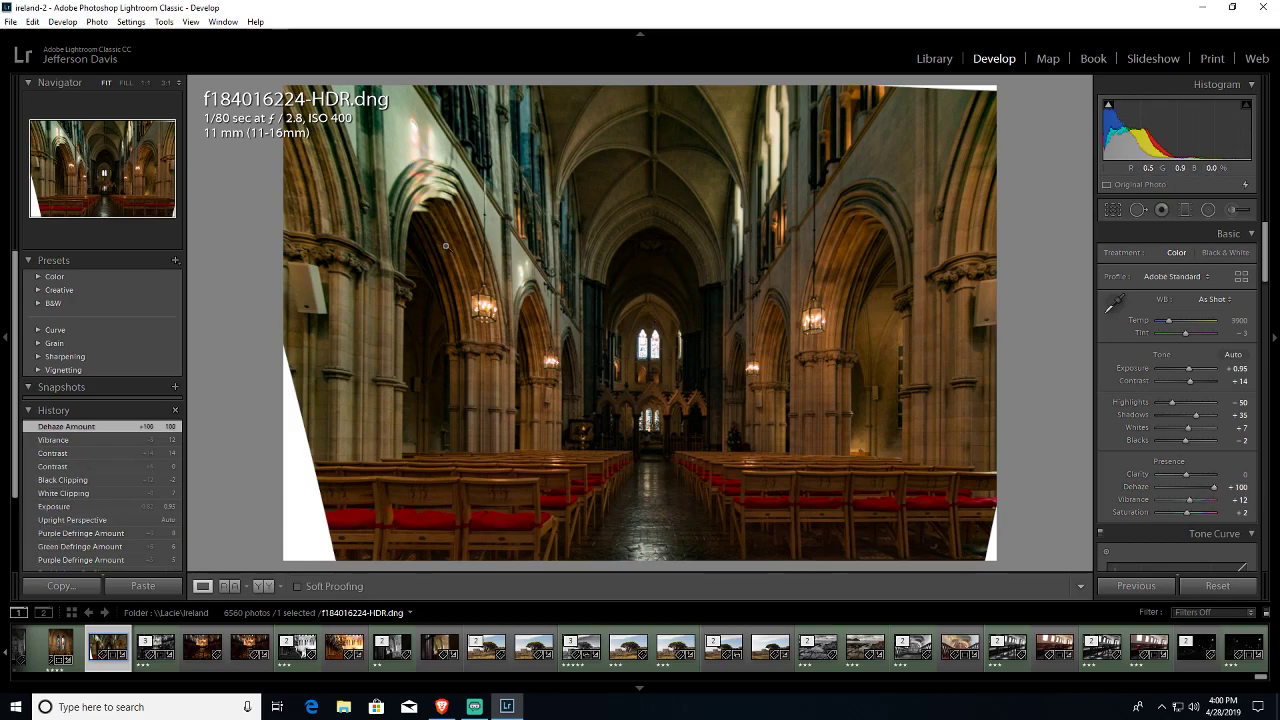
left_click(369, 220)
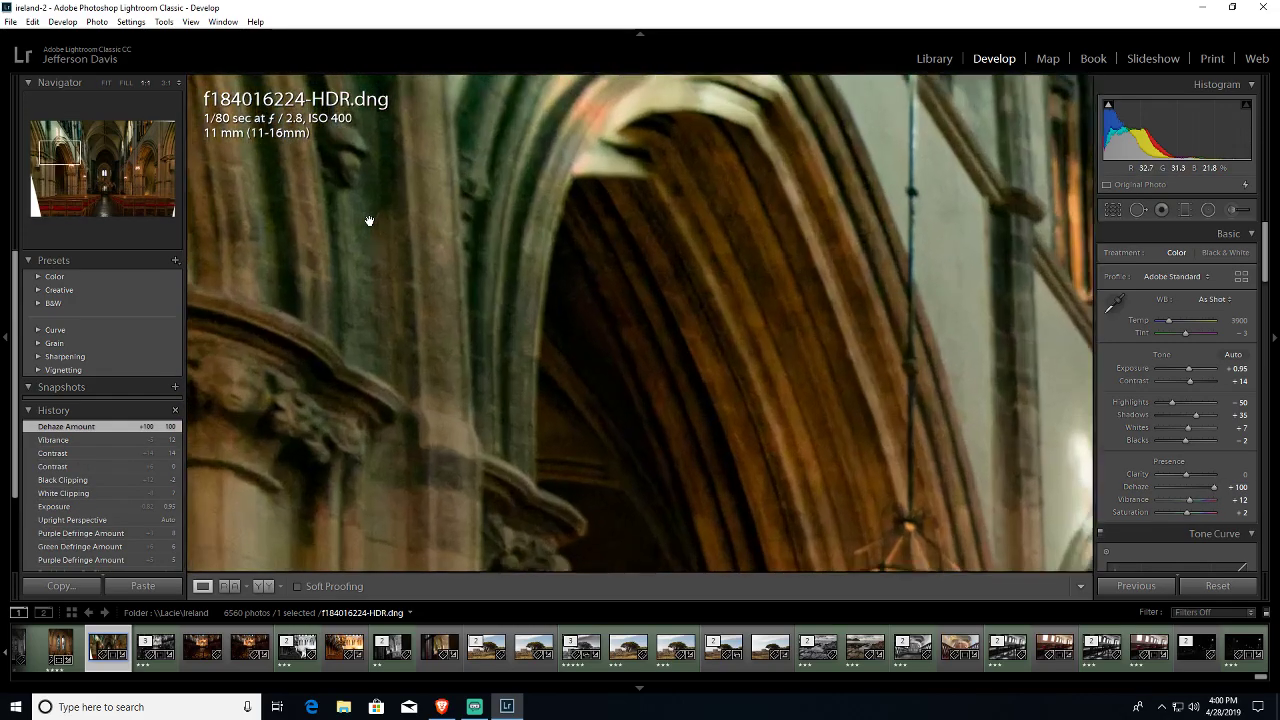
left_click(468, 326)
left_click_drag(1214, 490, 1197, 490)
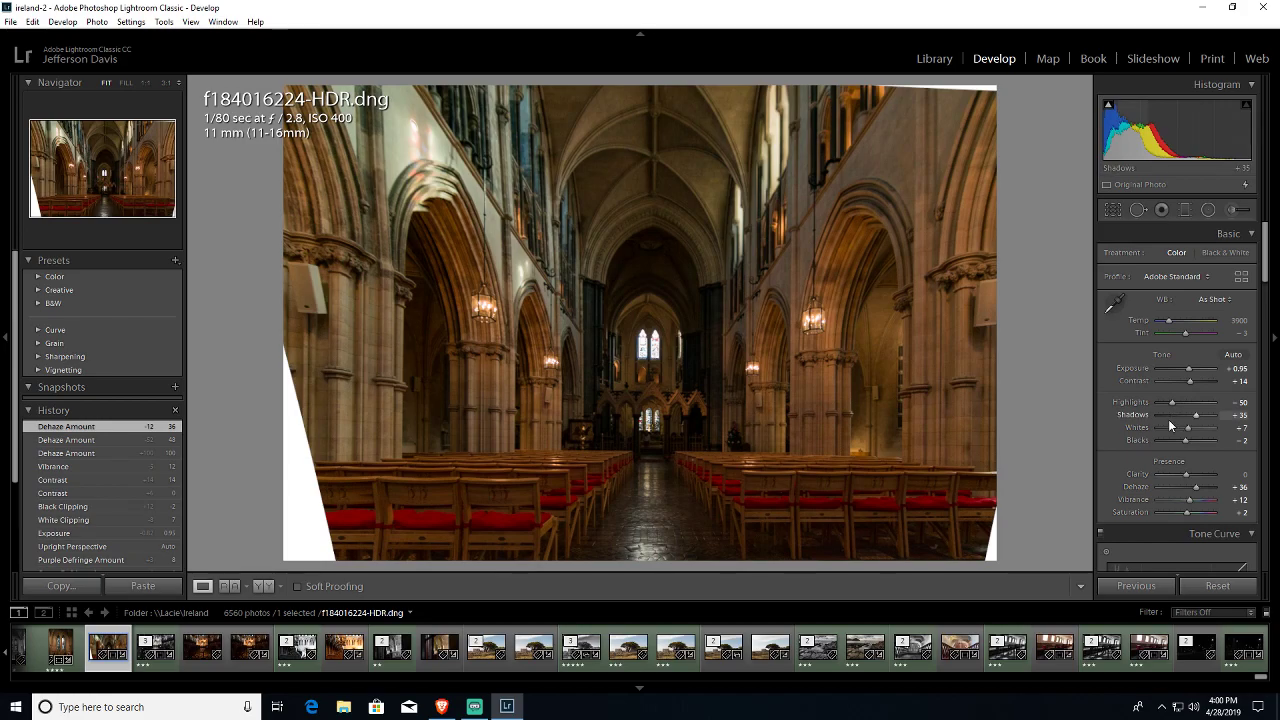
Step: Set the highlights to -64, the shadows to +48 and the blacks to 0
mouse_move(1172, 400)
left_mouse_down("alt")
mouse_move(1205, 402)
mouse_move(1136, 408)
mouse_move(1188, 401)
mouse_move(1168, 401)
left_mouse_up("alt")
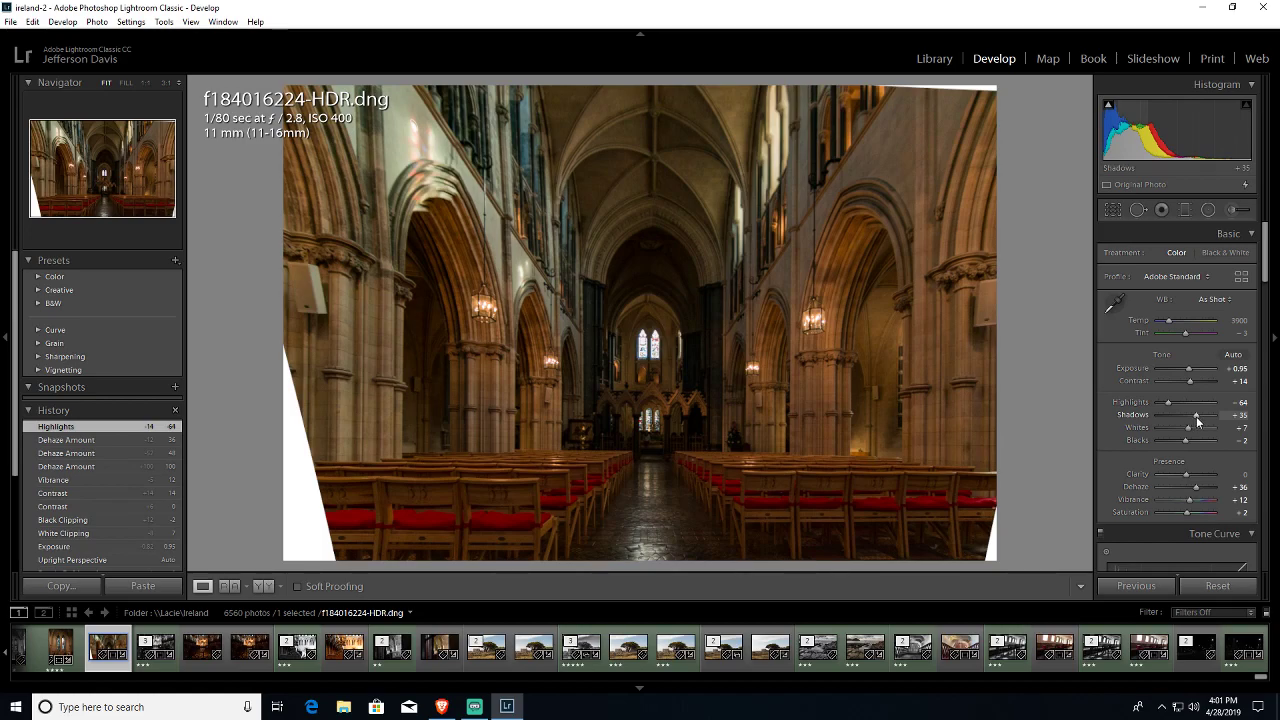
left_click_drag(1193, 422, 1200, 420)
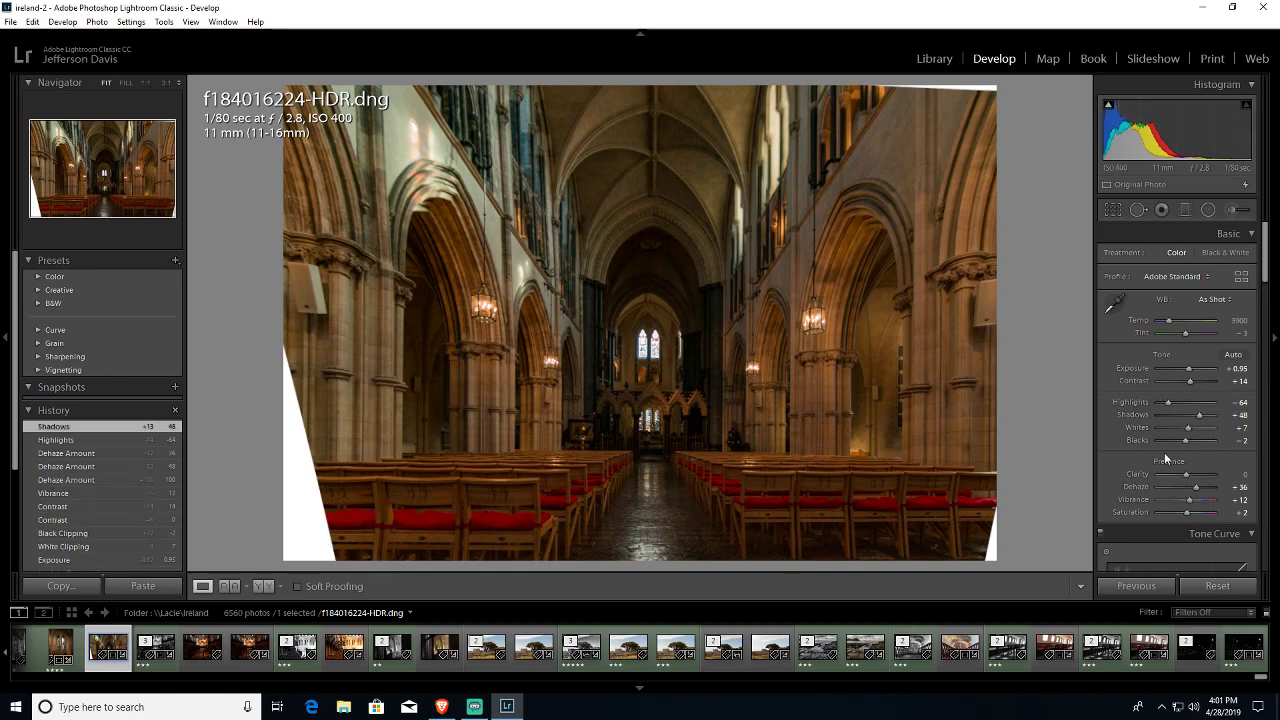
key("alt")
left_click_drag(1187, 440, 1188, 440)
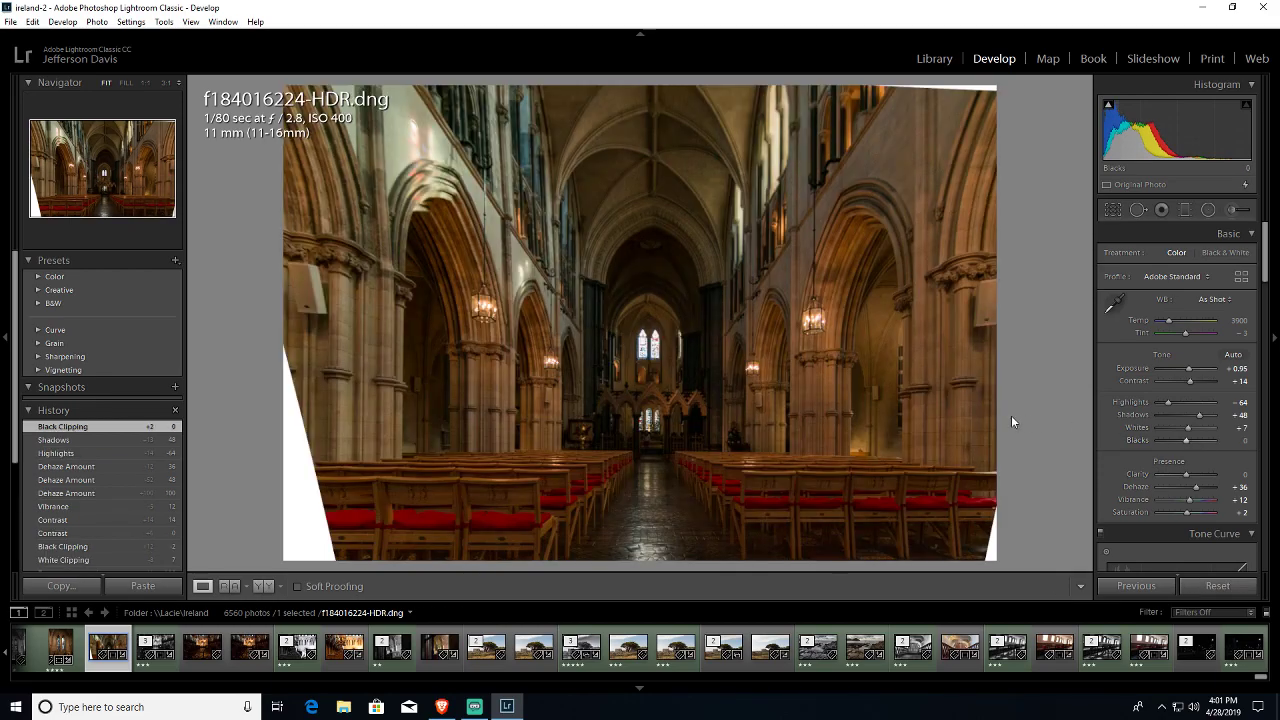
Step: Set the luminance noise reduction to 26 and its contrast to 13
scroll(1110, 433, "down", 3)
scroll(1127, 435, "down", 10)
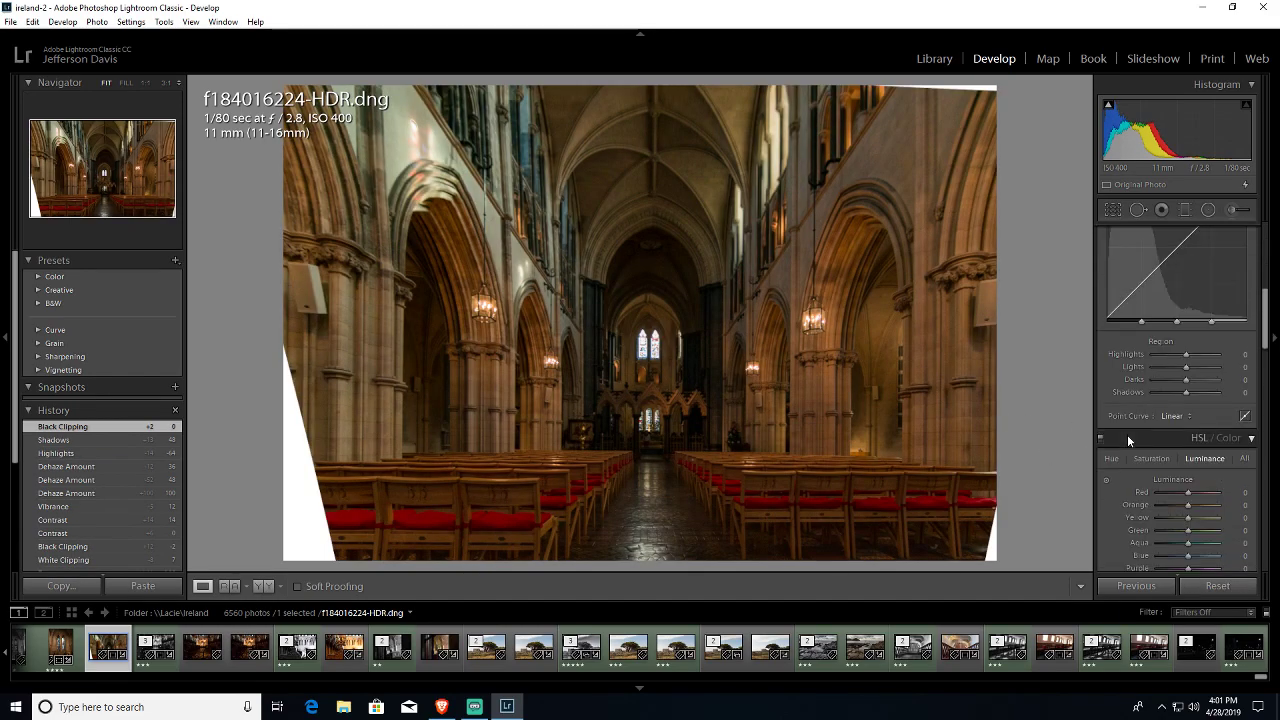
scroll(1127, 435, "down", 2)
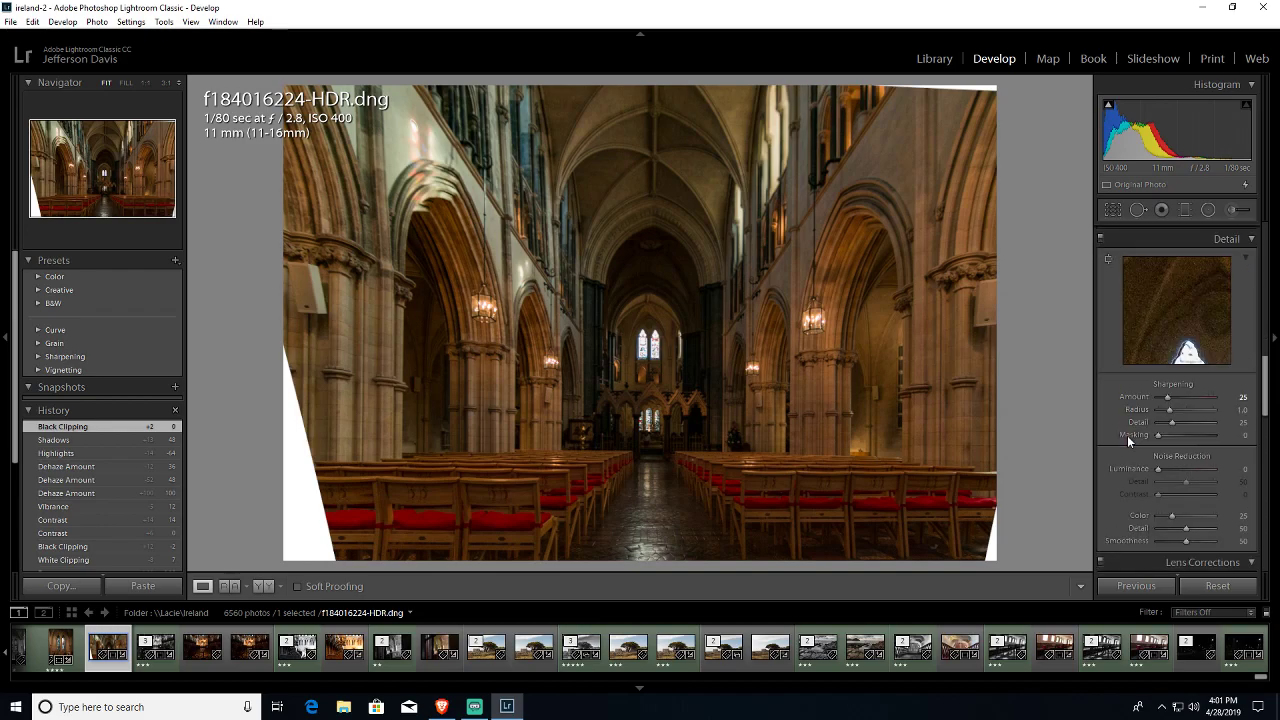
scroll(1127, 436, "down", 2)
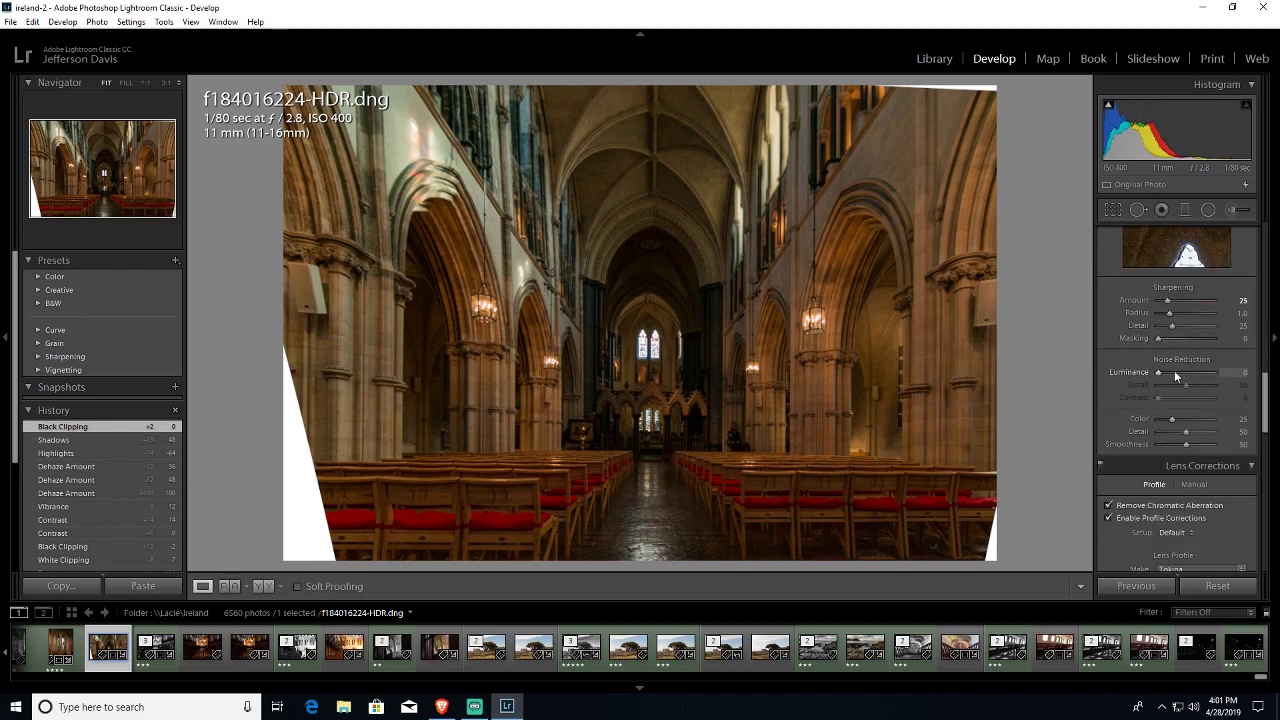
left_click_drag(1173, 375, 1166, 397)
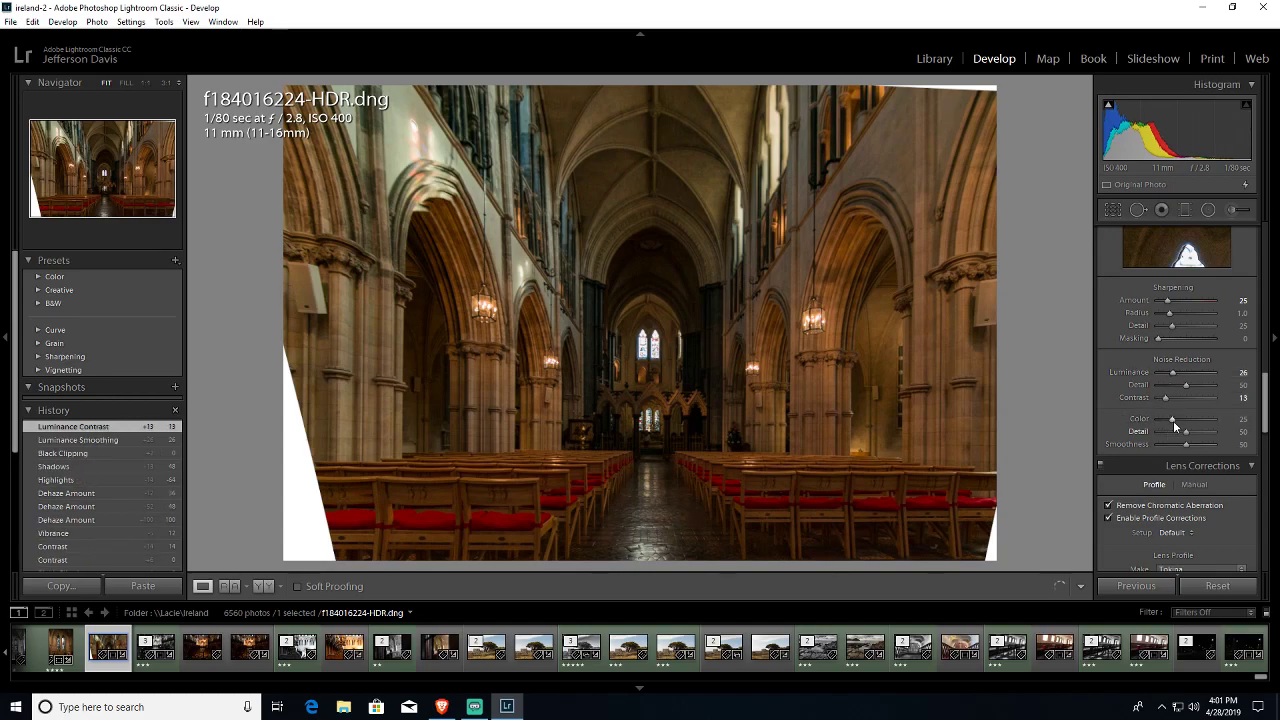
Step: Try the Auto, Daylight and Tungsten white balance presets on the HDR photo
scroll(1136, 388, "down", 5)
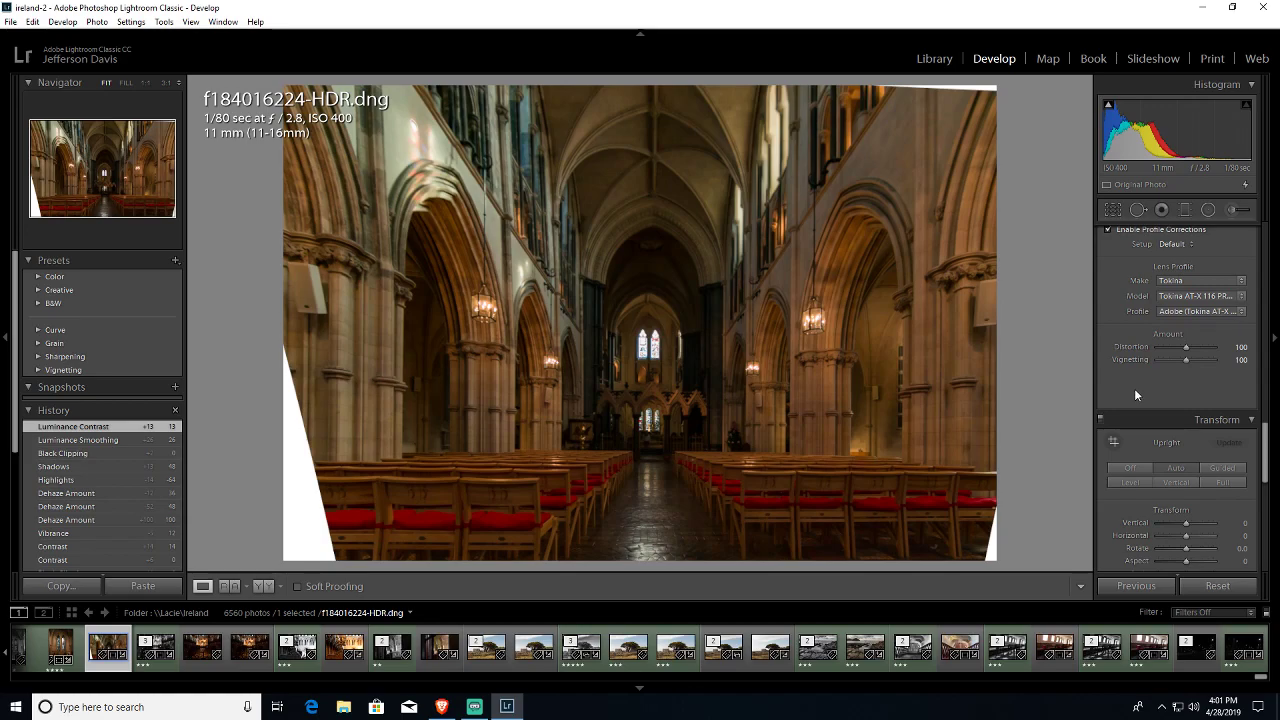
scroll(1134, 388, "down", 6)
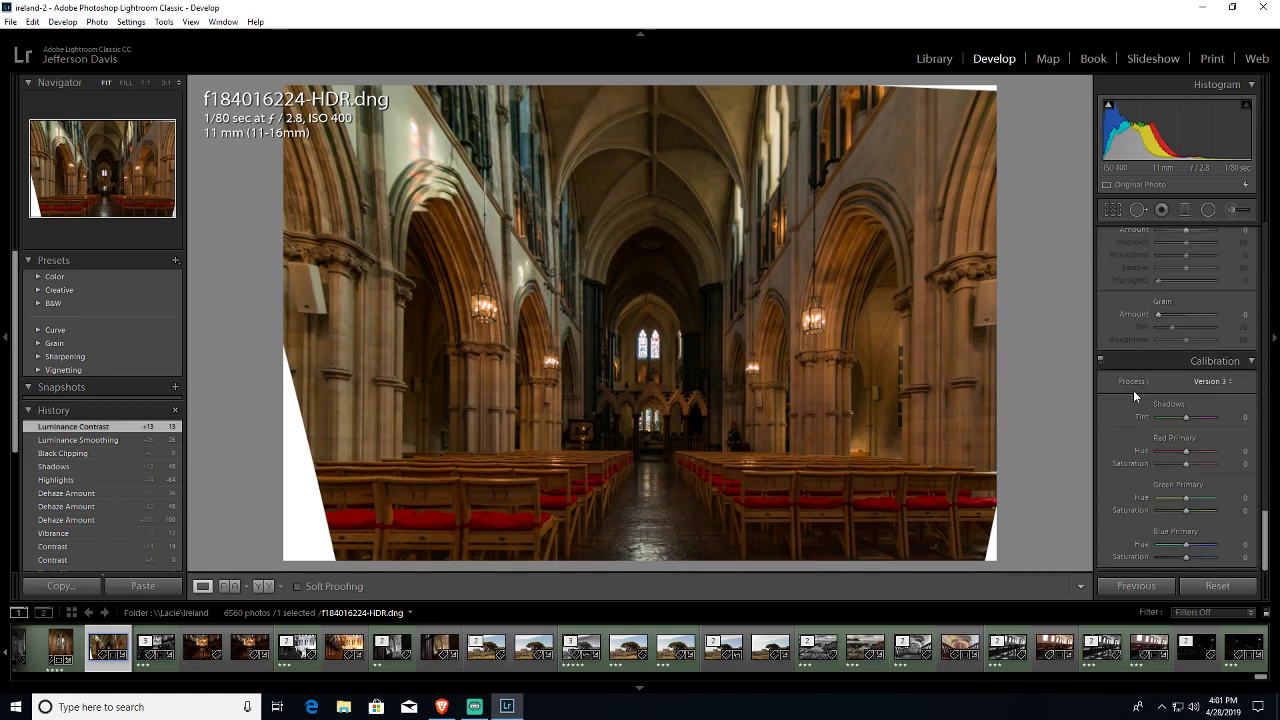
scroll(1134, 390, "up", 15)
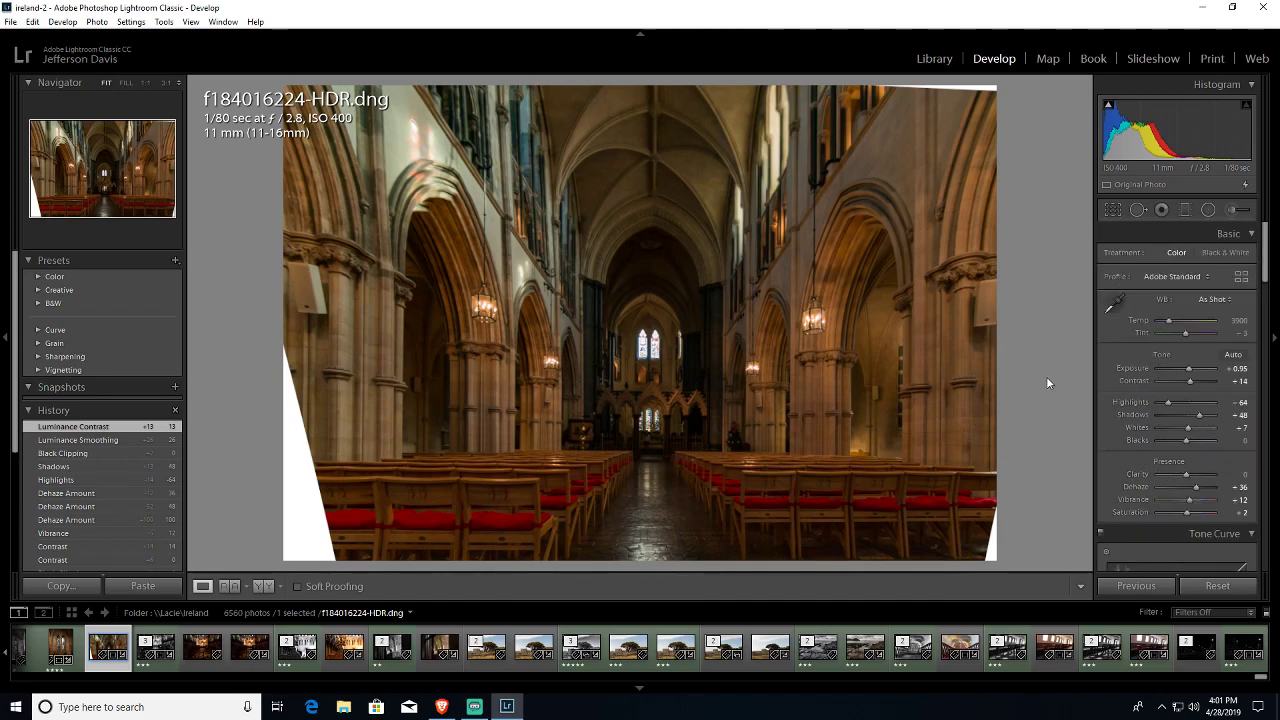
left_click(1212, 300)
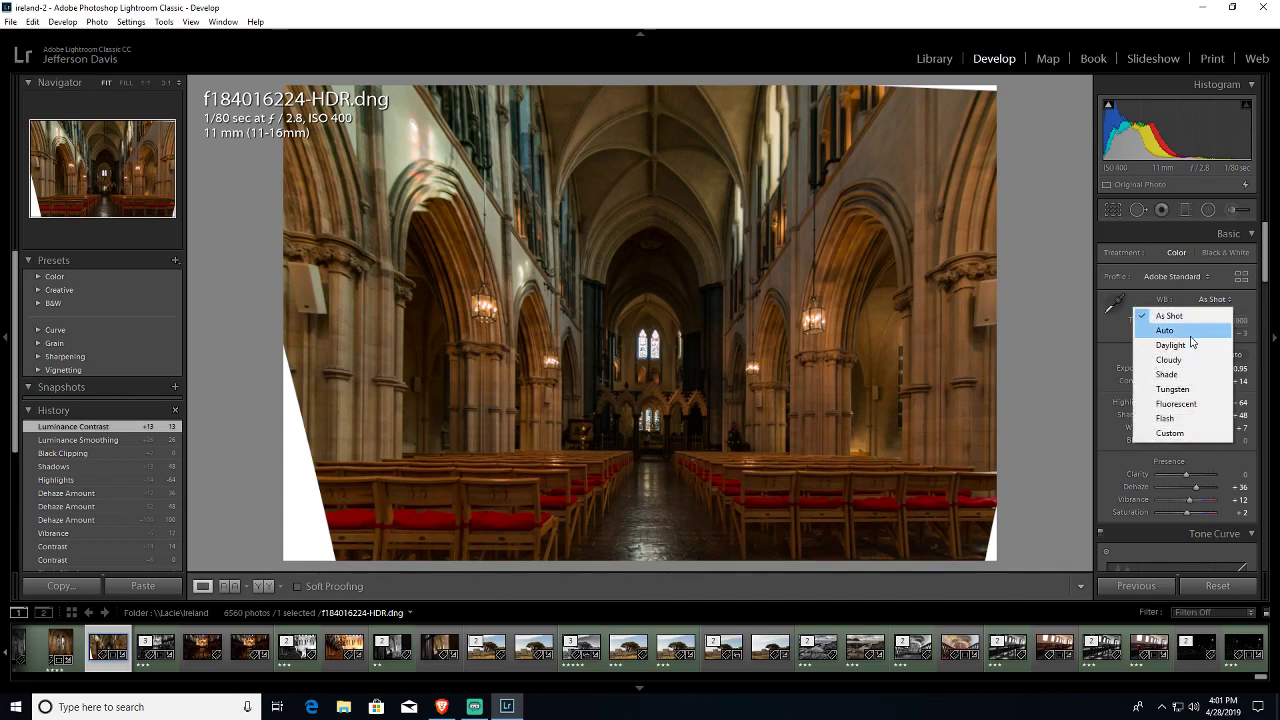
left_click(1195, 330)
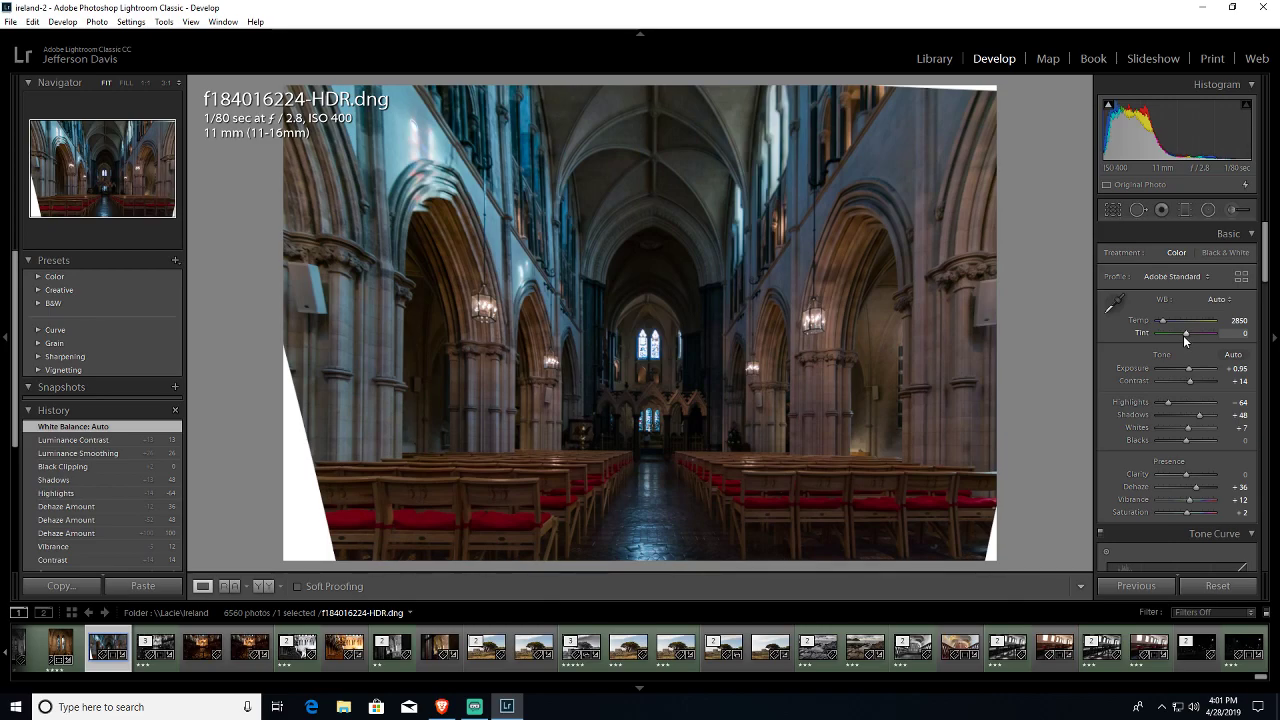
left_click(1233, 299)
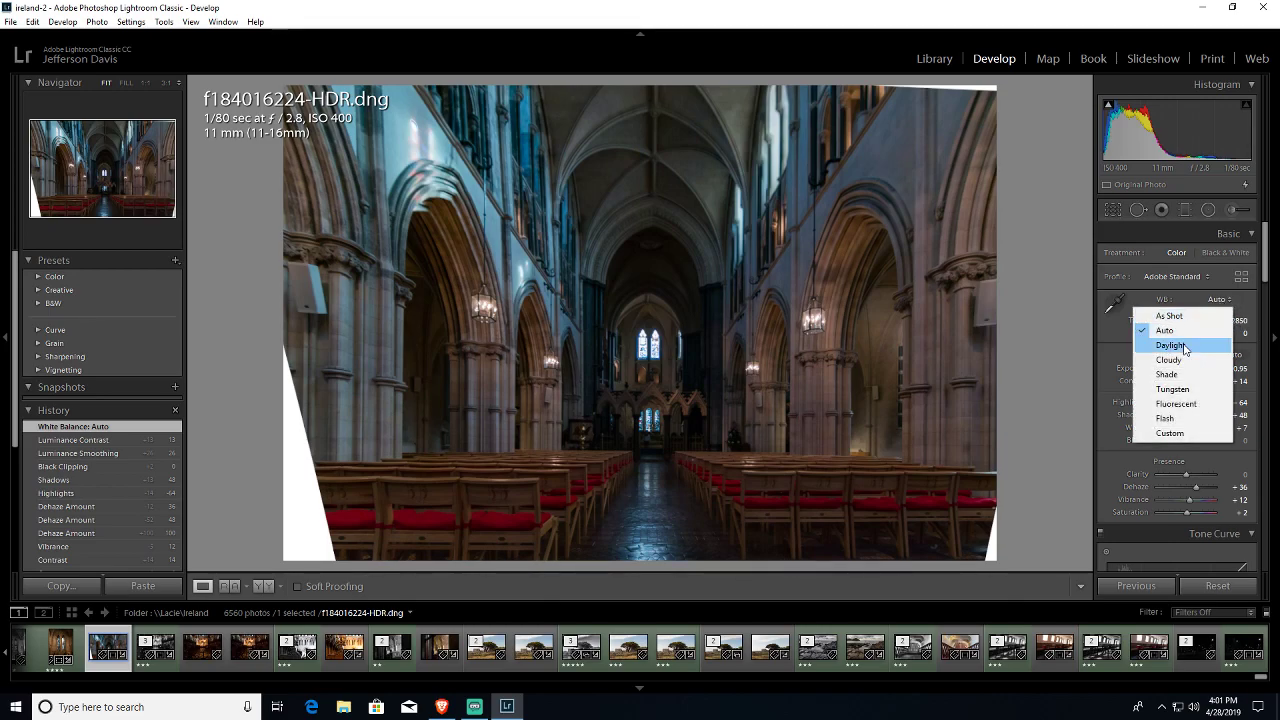
left_click(1190, 344)
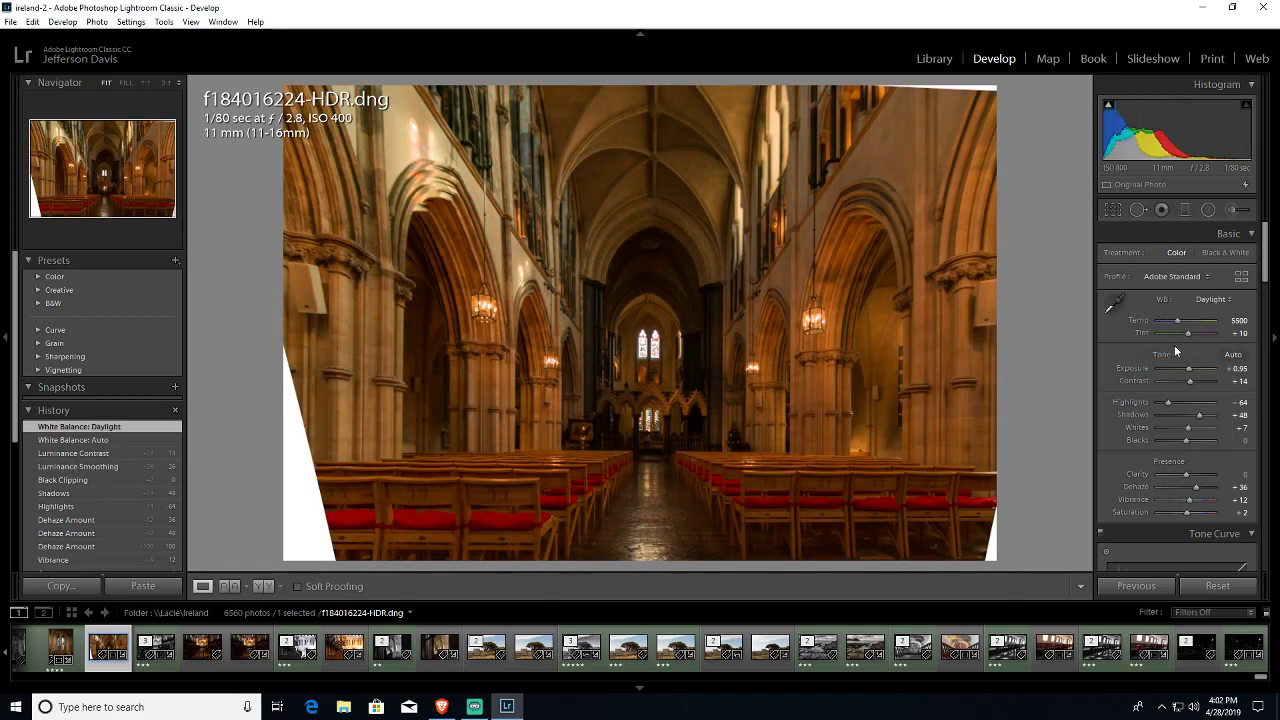
left_click(1228, 299)
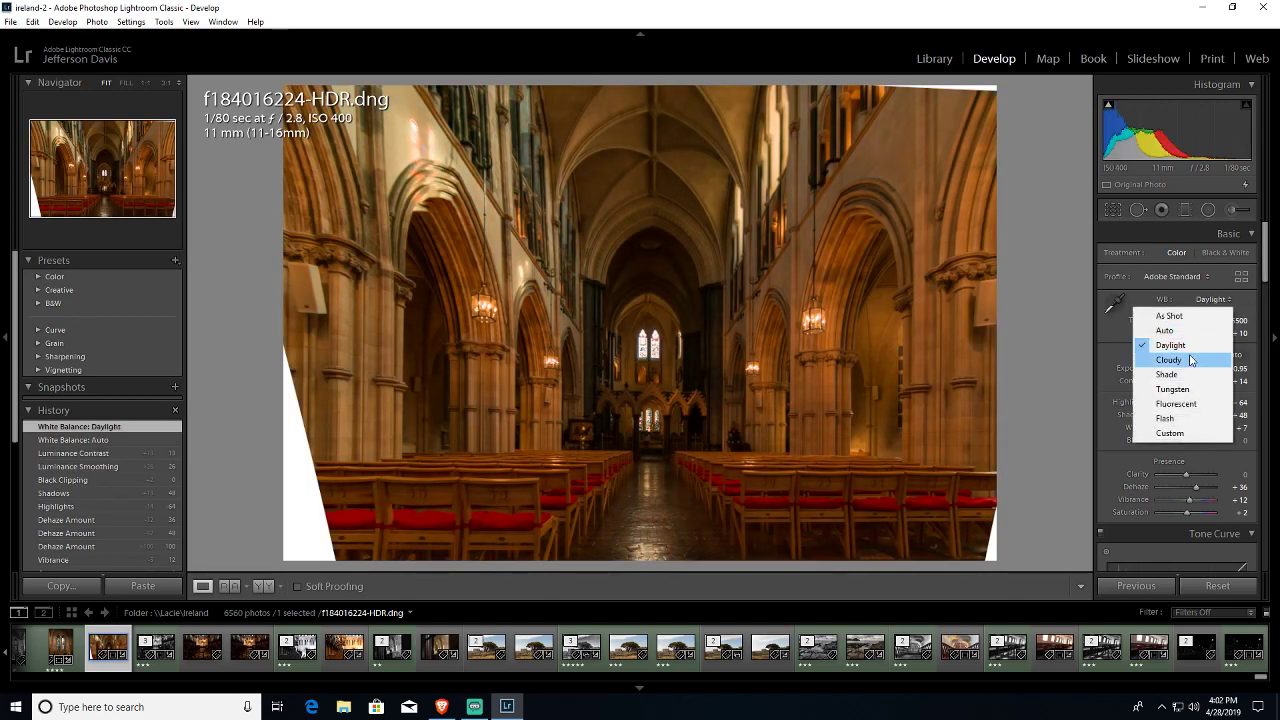
left_click(1188, 389)
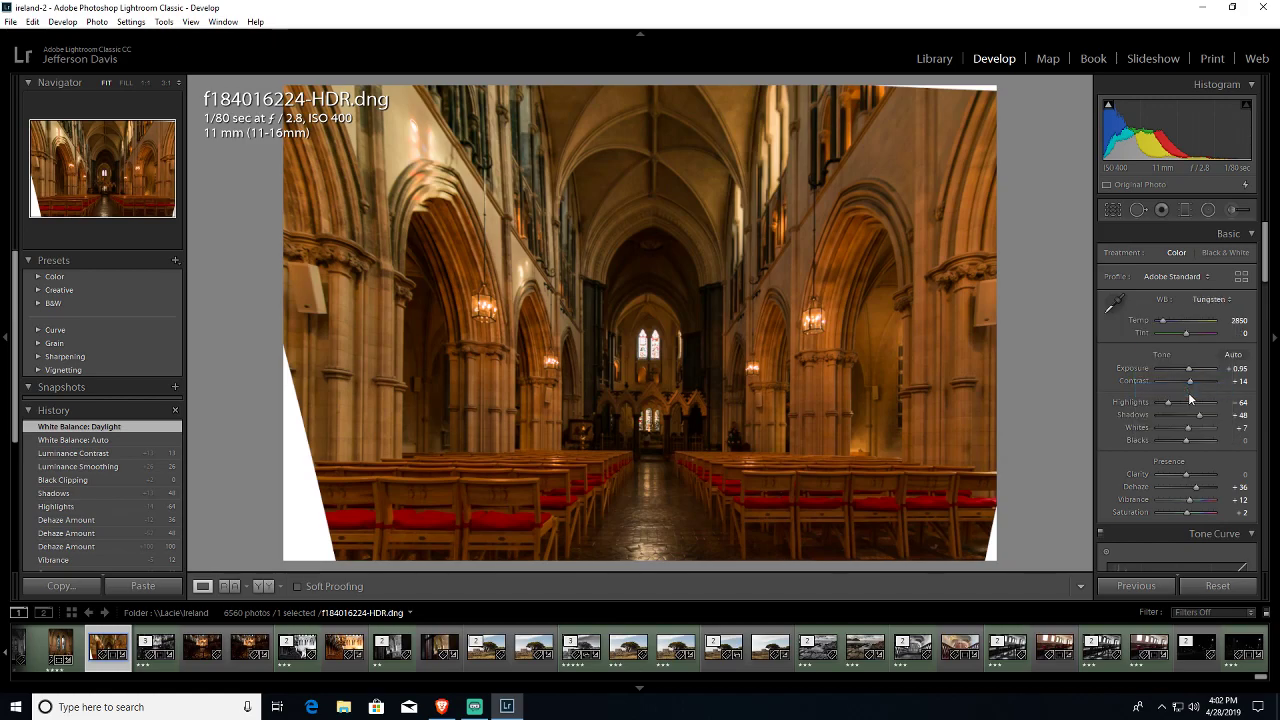
Step: Try the Fluorescent and Flash white balance presets, and restore the white balance to As Shot
left_click(1220, 300)
left_click(1176, 403)
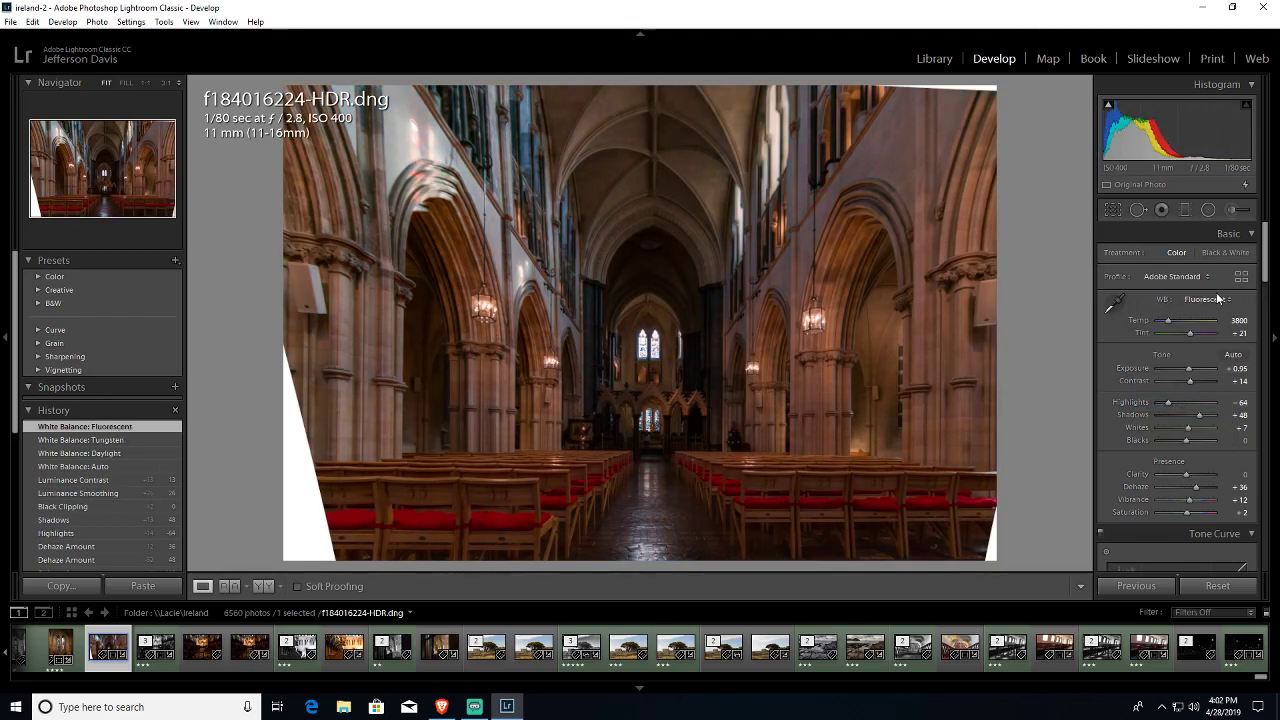
left_click(1200, 299)
left_click(1197, 418)
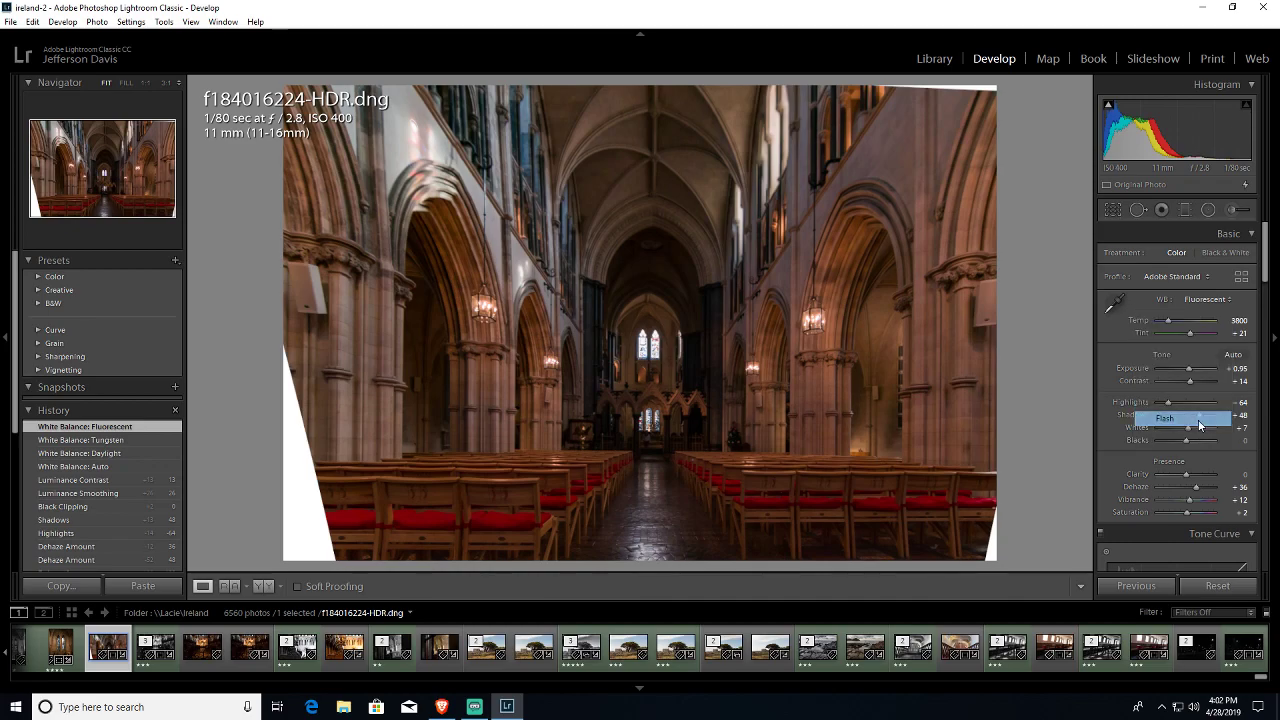
left_click(1205, 299)
left_click(1199, 316)
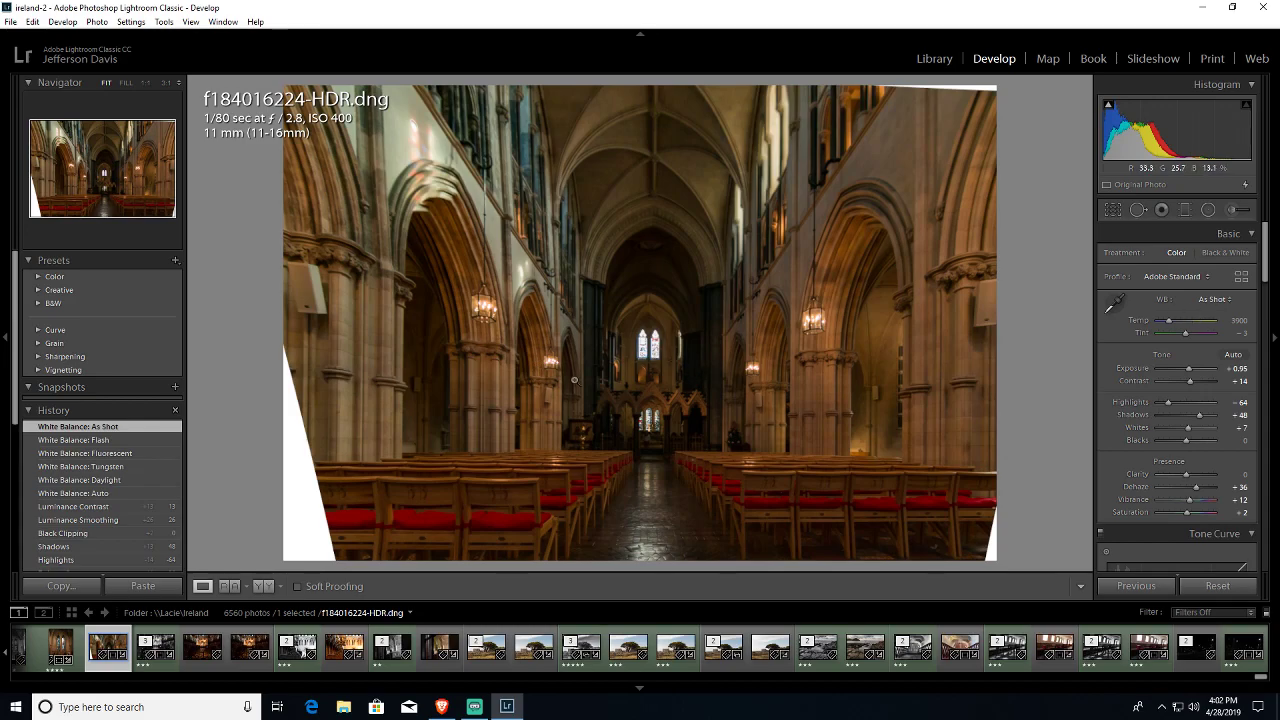
Step: Inspect the upper windows, altar screen, stained glass and chairs up close, and return to the full view
left_click(836, 225)
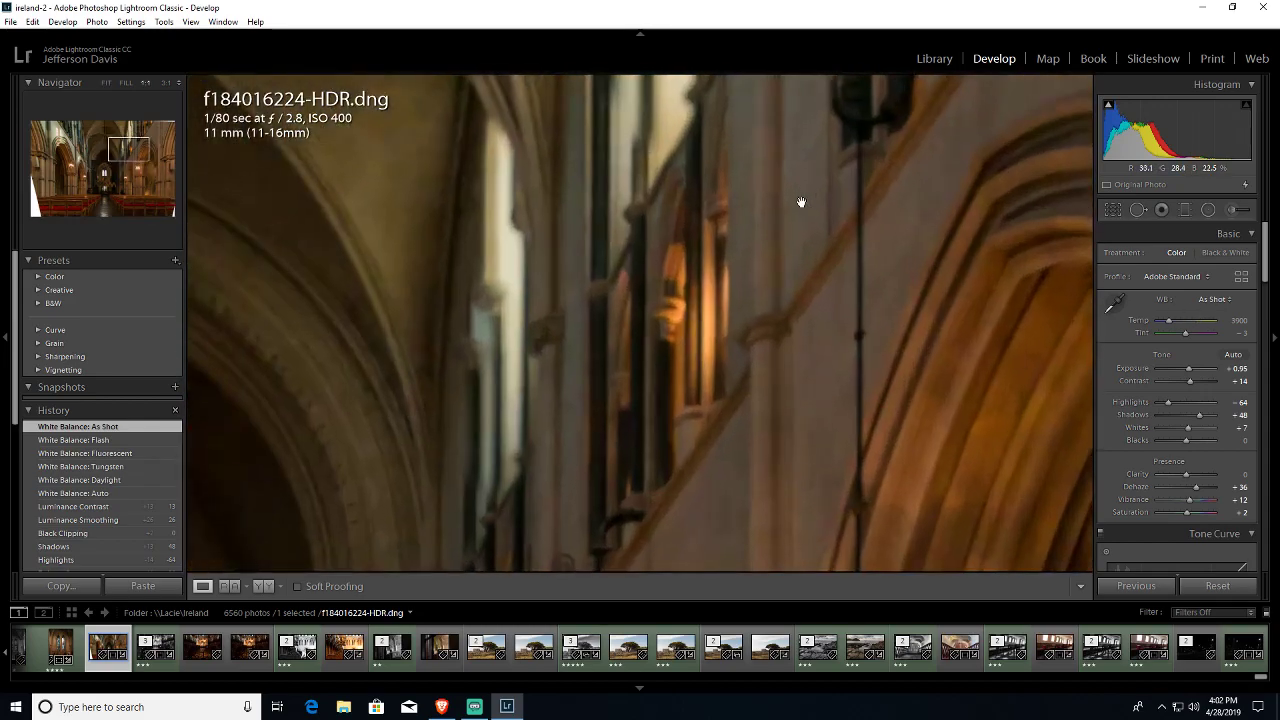
left_click_drag(696, 322, 892, 82)
left_click_drag(877, 277, 883, 70)
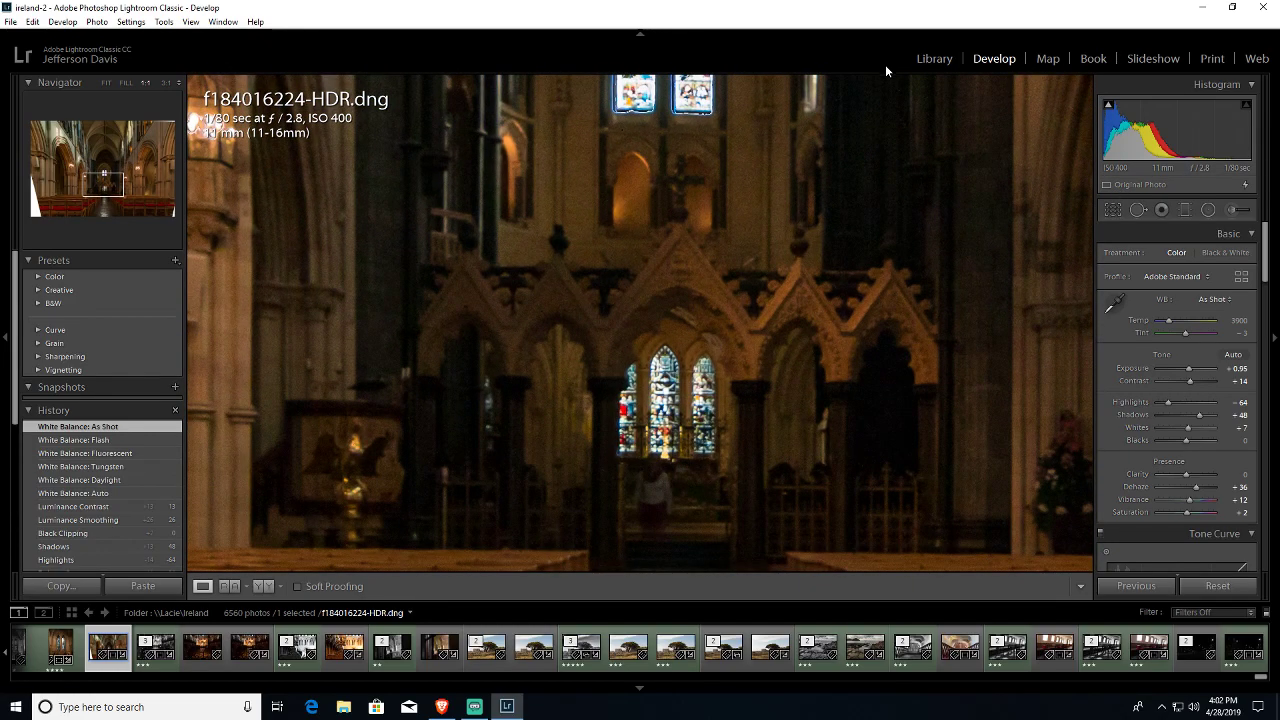
left_click_drag(887, 164, 909, 86)
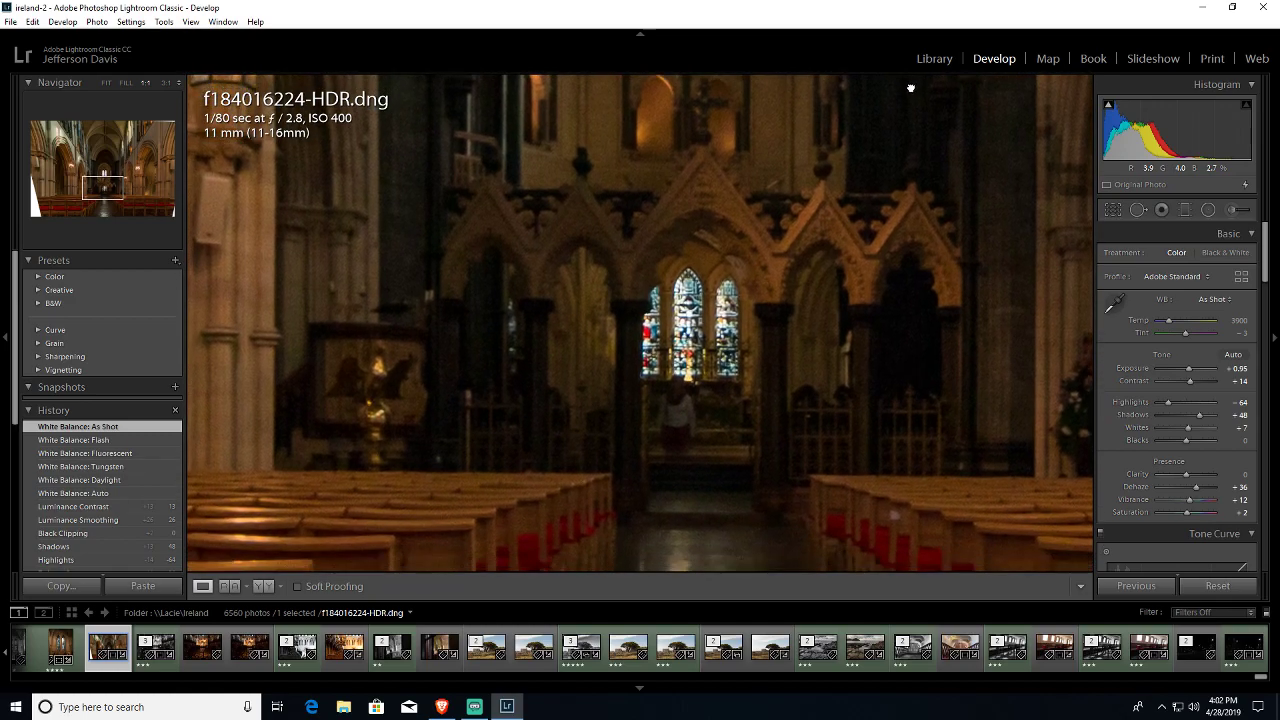
left_click_drag(880, 157, 940, 103)
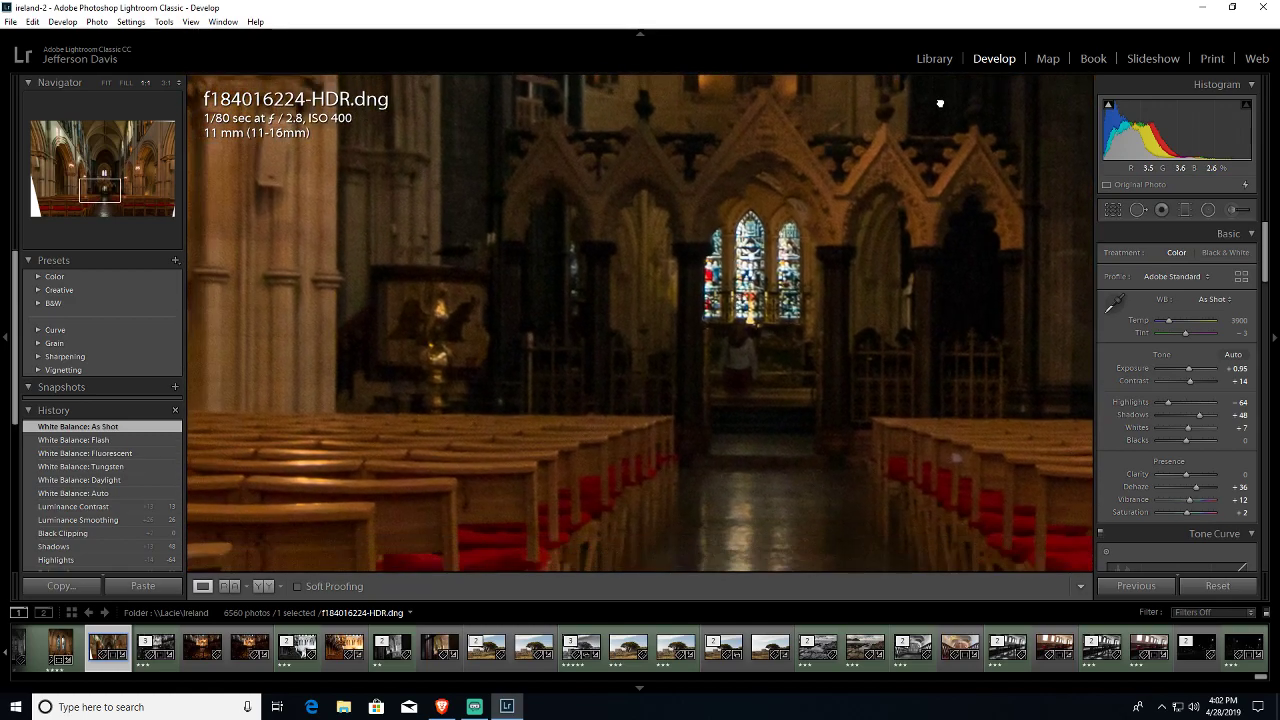
left_click(868, 162)
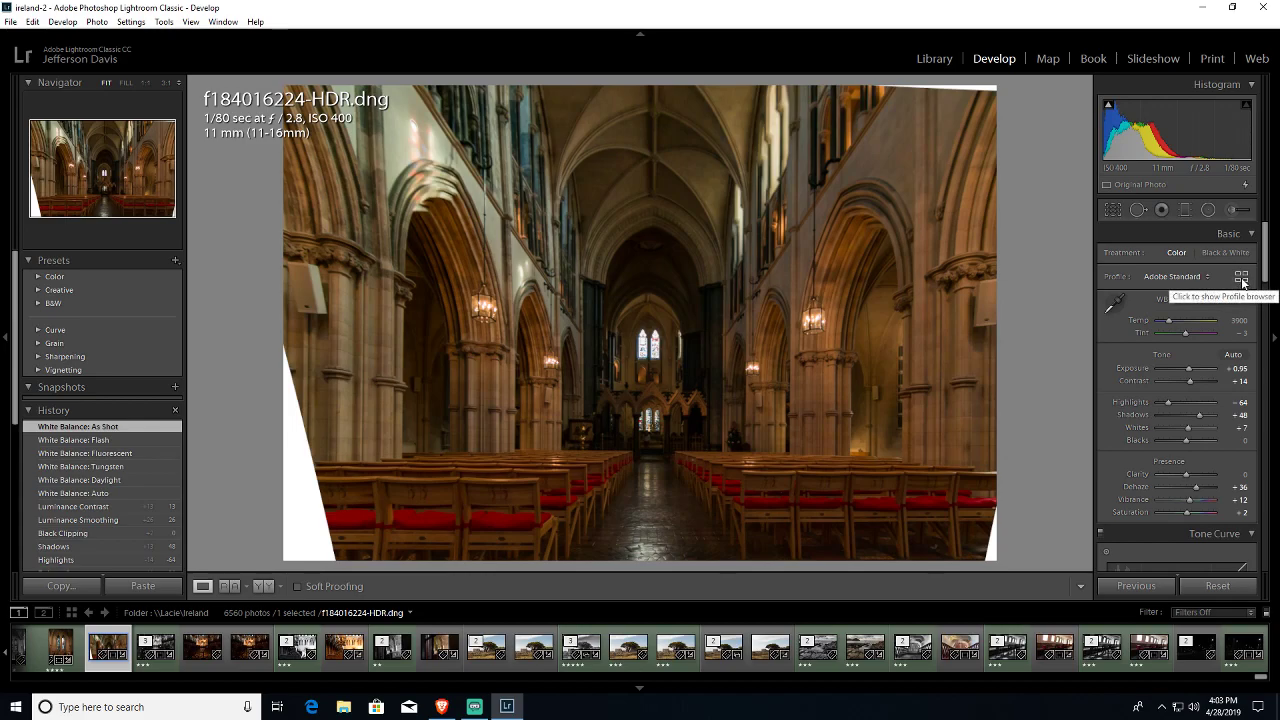
Step: Crop the HDR photo tighter at its original aspect ratio to exclude the blank white corners, and centre the altar windows in the frame
left_click(1112, 210)
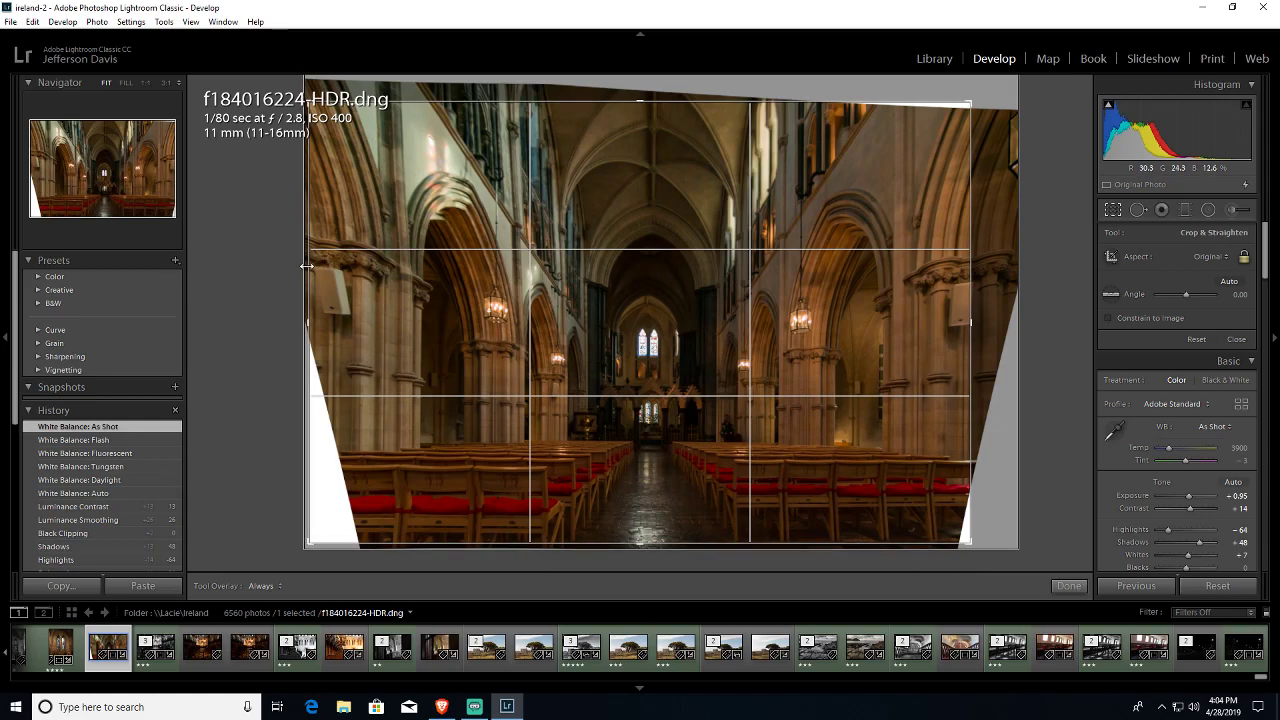
left_click_drag(310, 270, 331, 271)
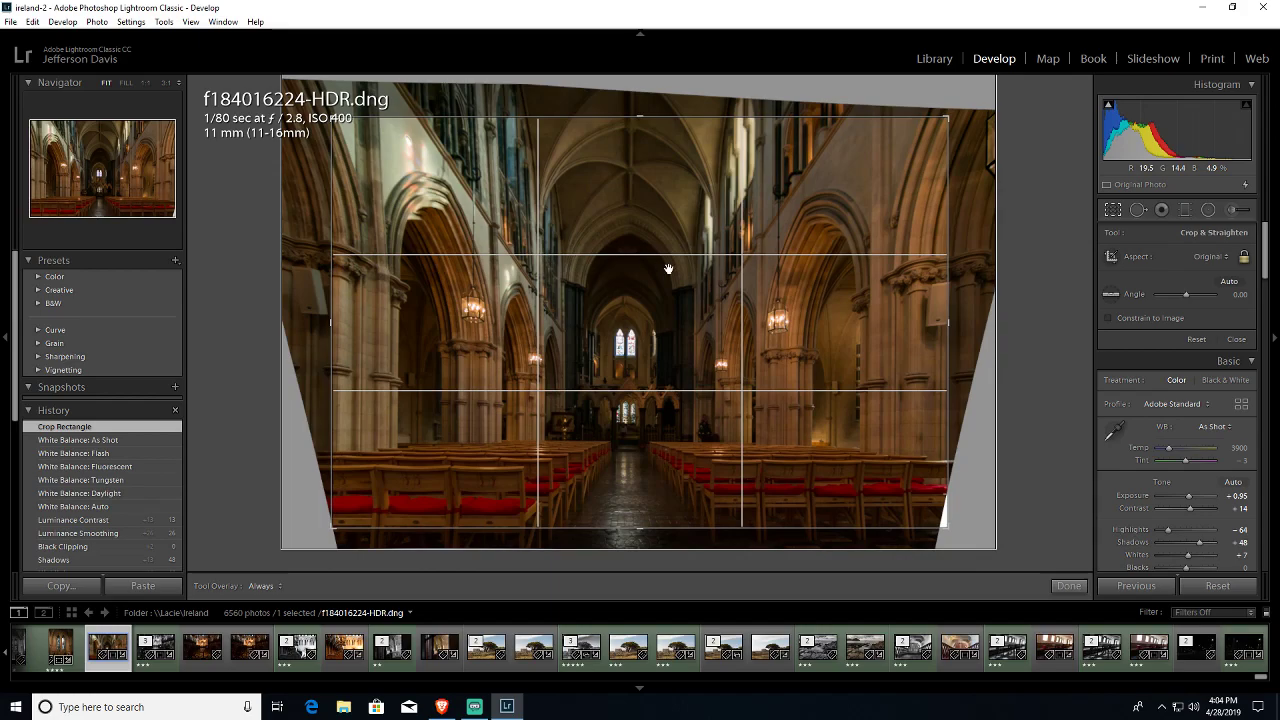
left_click_drag(947, 300, 934, 306)
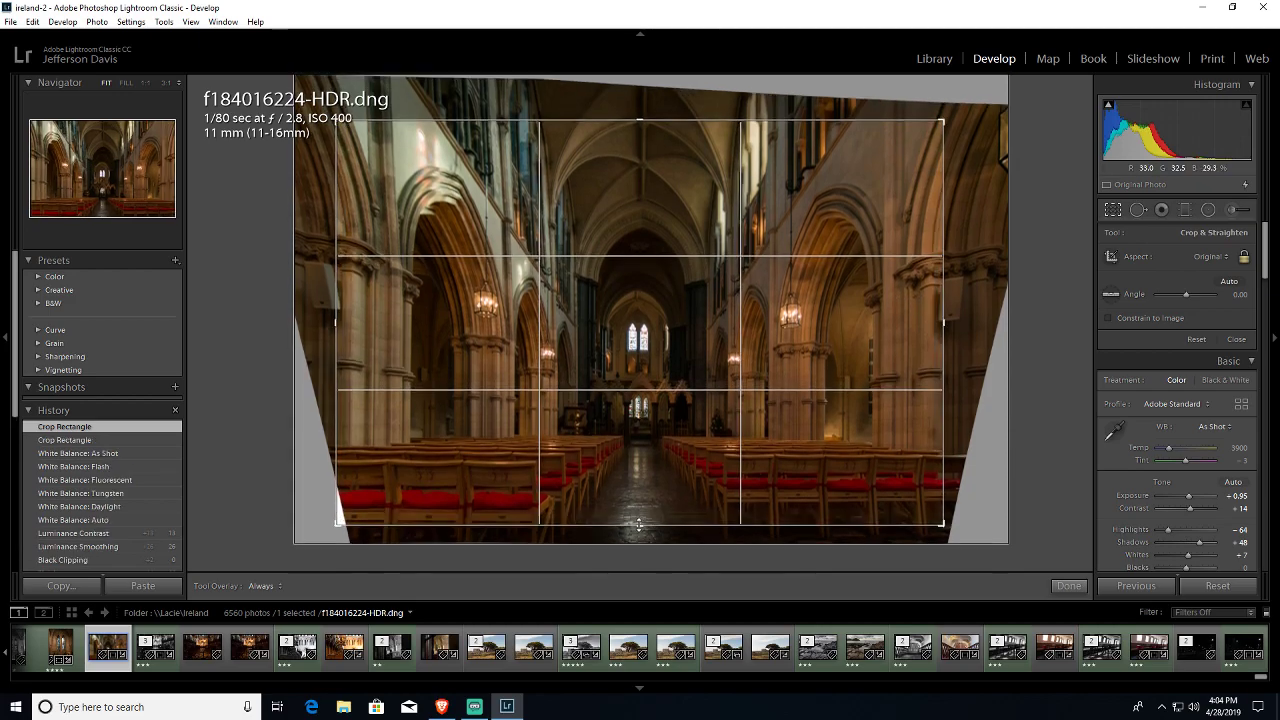
left_click(640, 518)
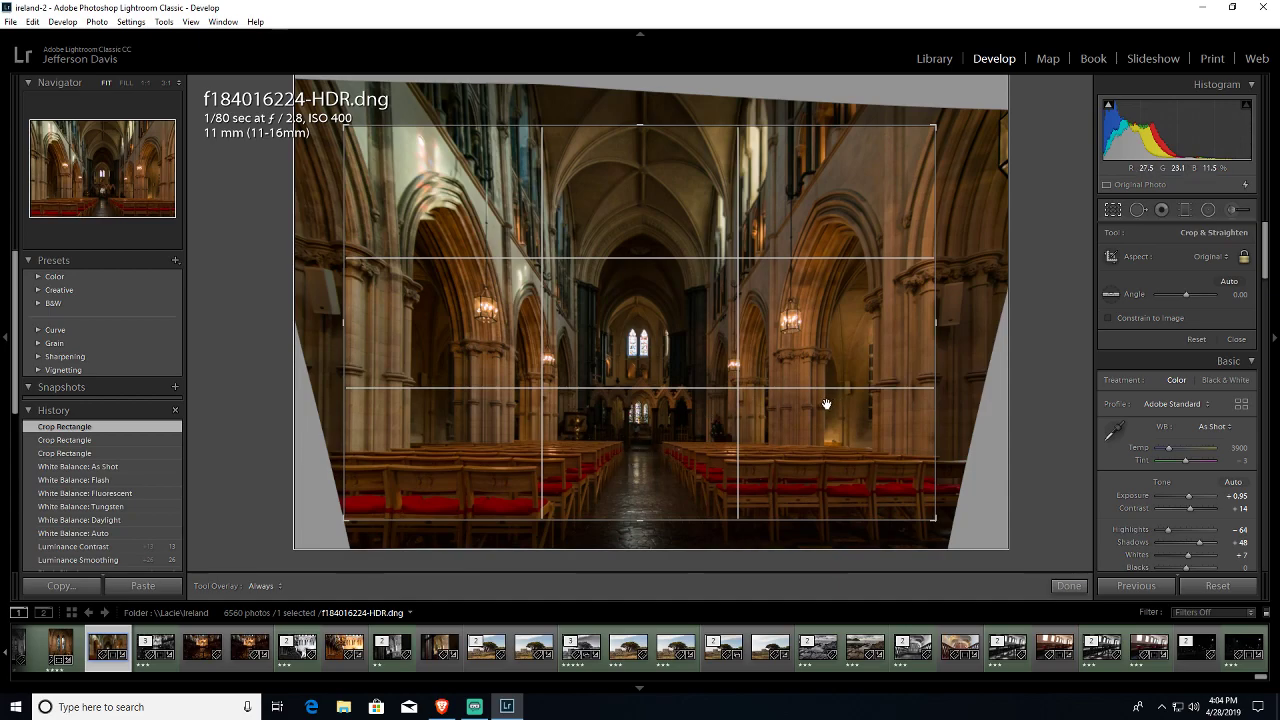
left_click_drag(826, 408, 820, 406)
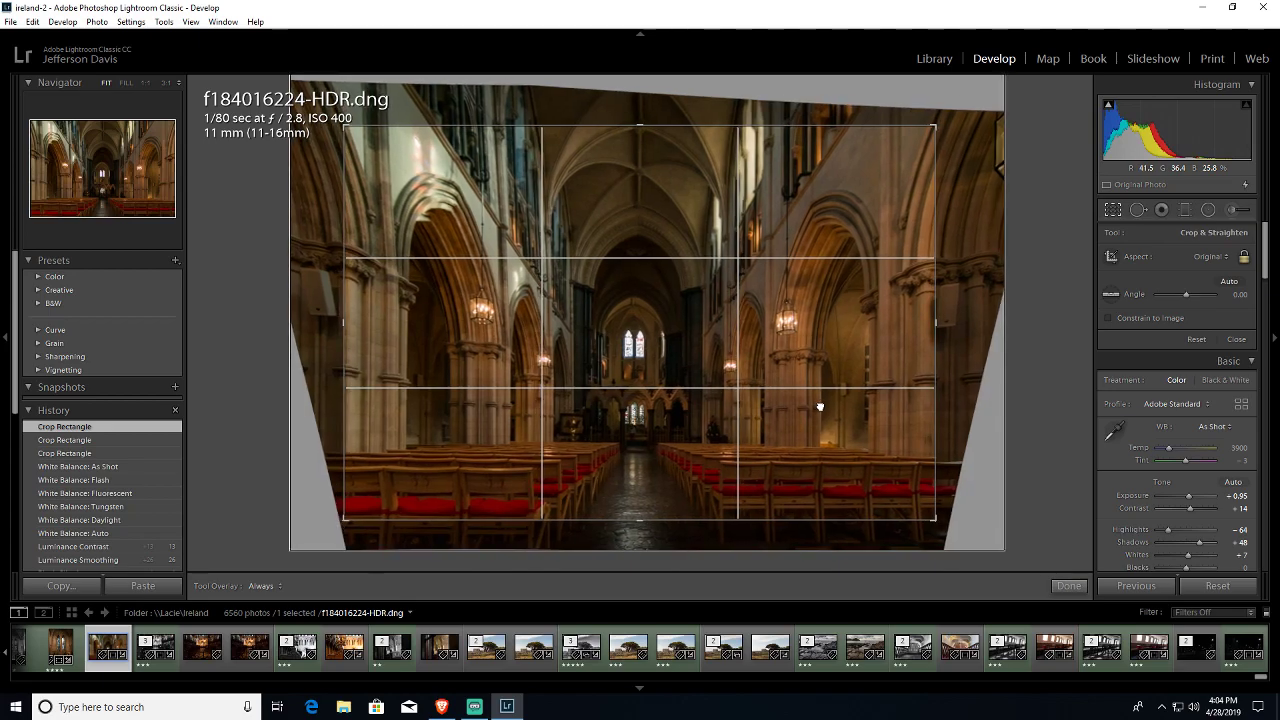
left_click_drag(820, 406, 821, 406)
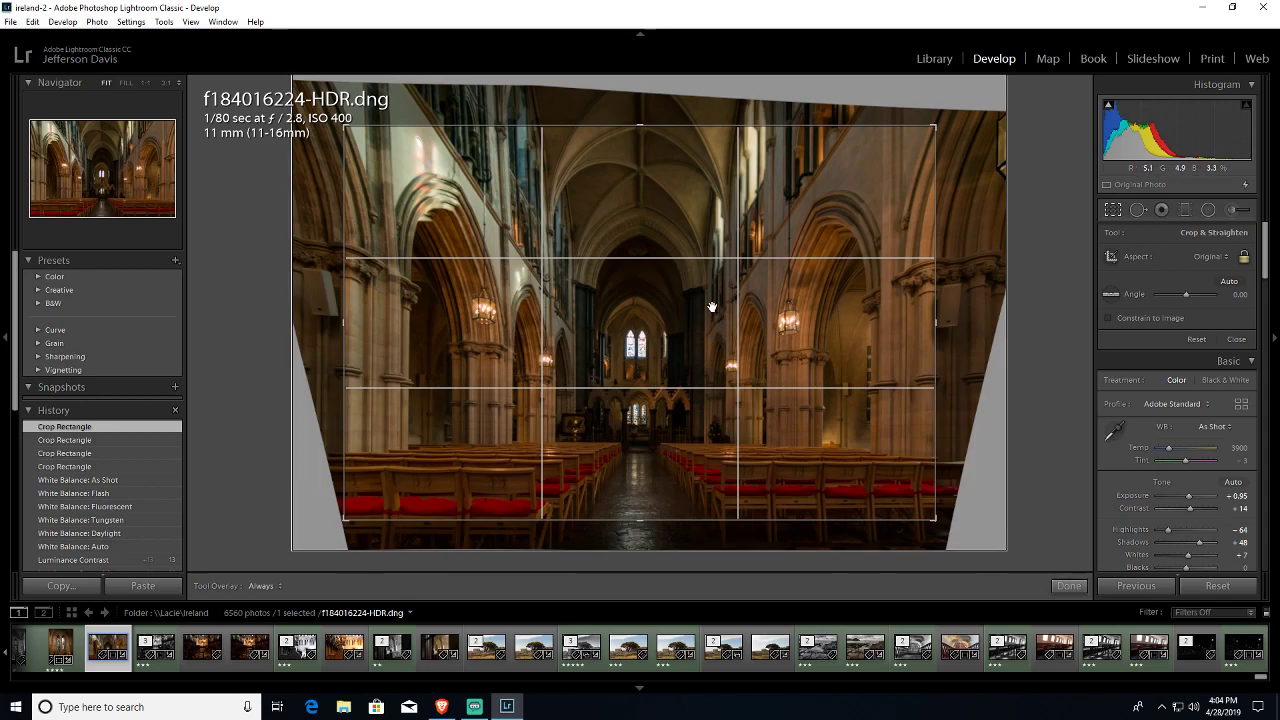
key("Return")
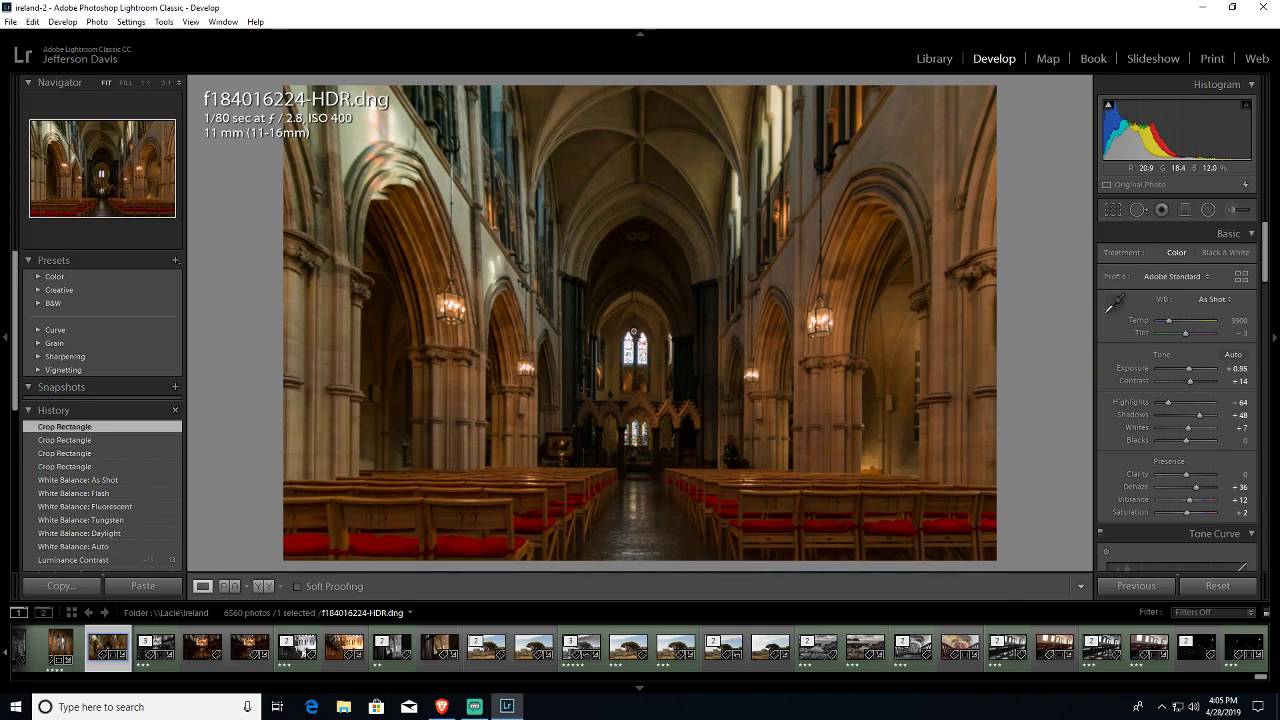
left_click(684, 336)
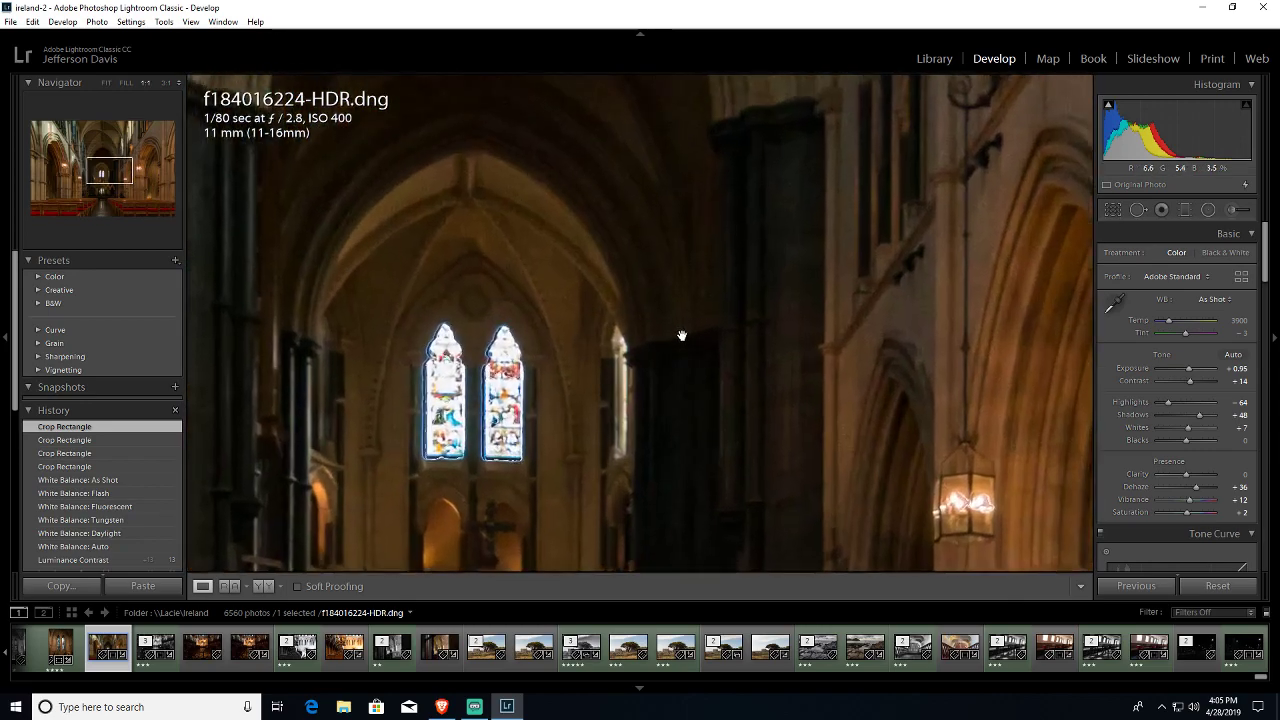
left_click(632, 376)
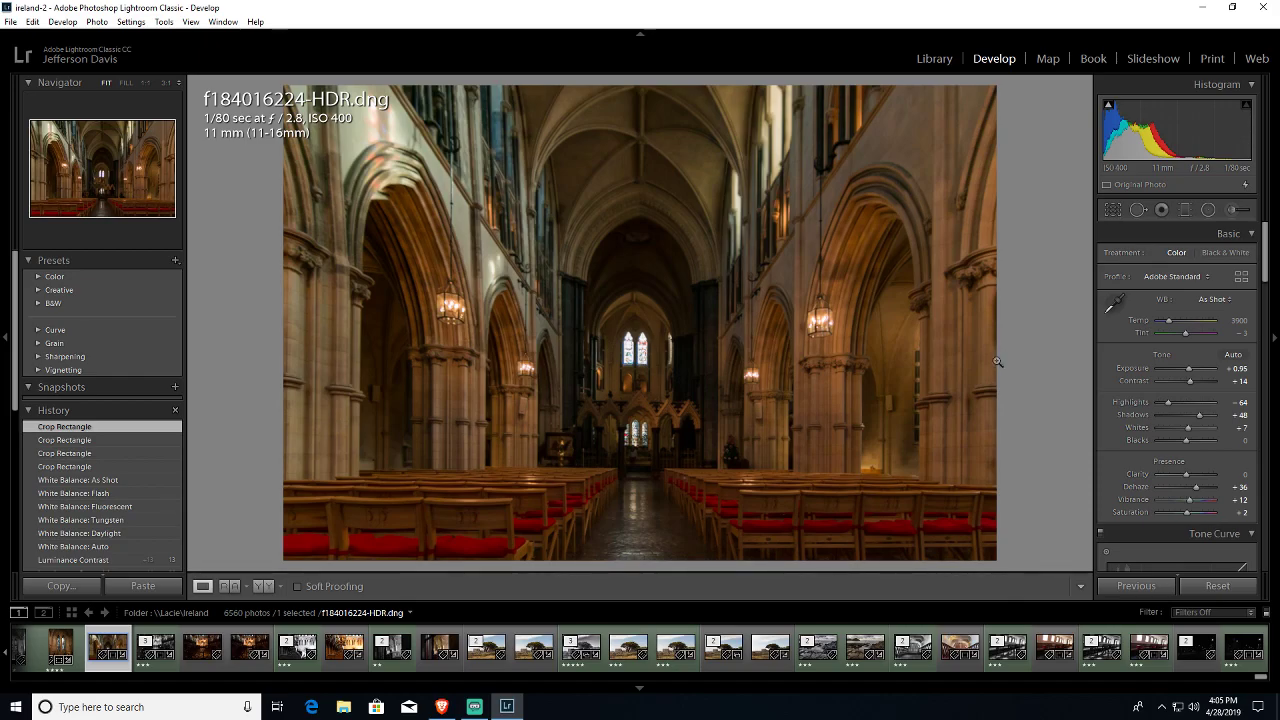
Step: Switch to Streamlabs OBS to check the live stream, briefly enable its preview, and return to Lightroom
left_click(480, 709)
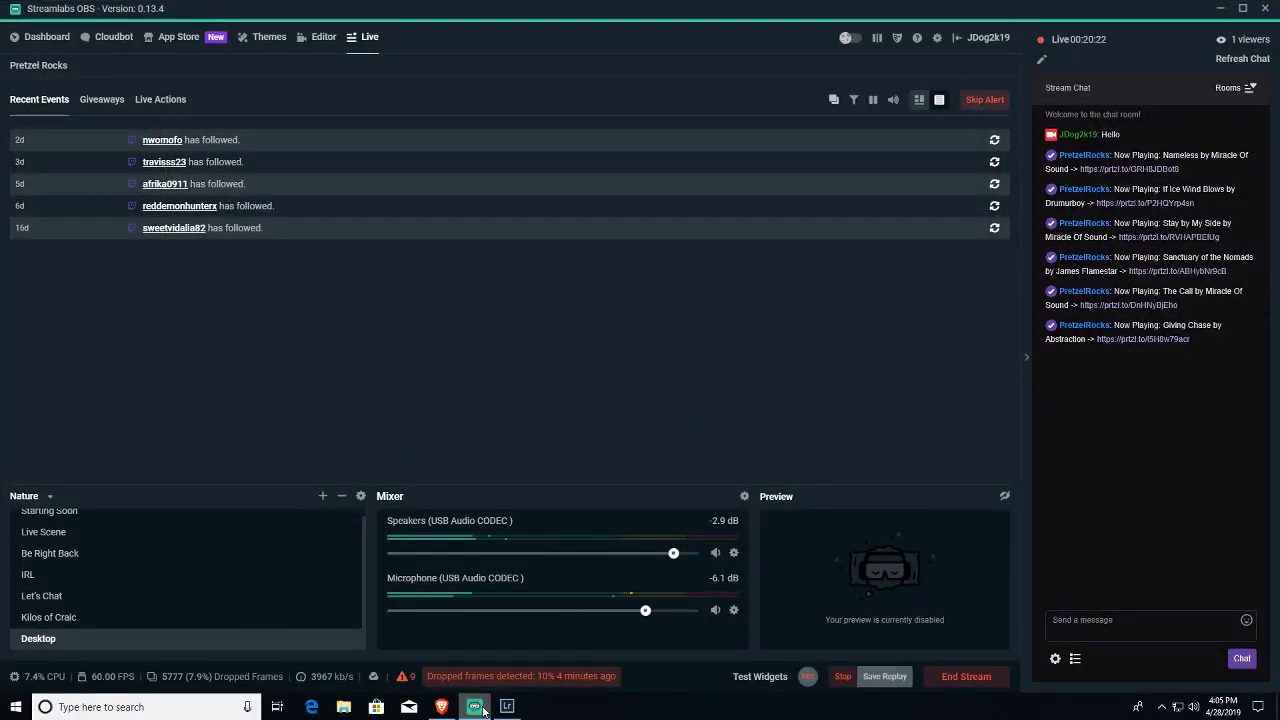
left_click(483, 709)
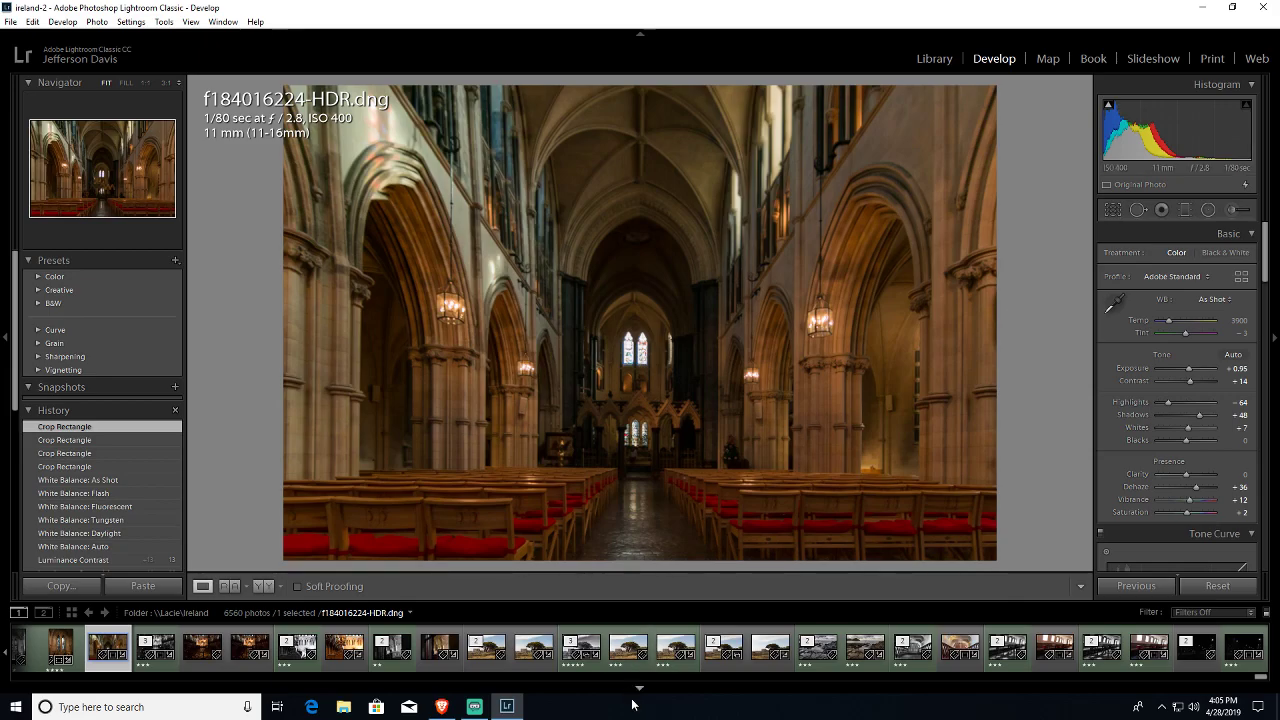
left_click(474, 707)
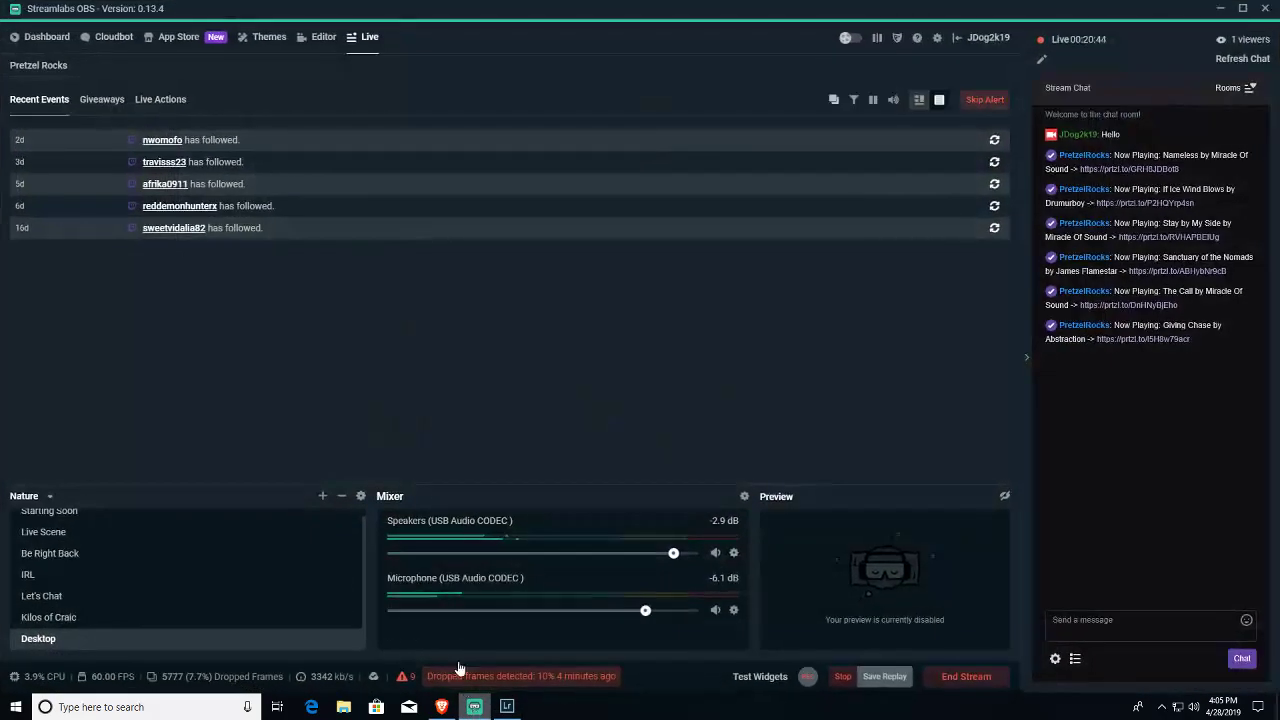
left_click(1005, 496)
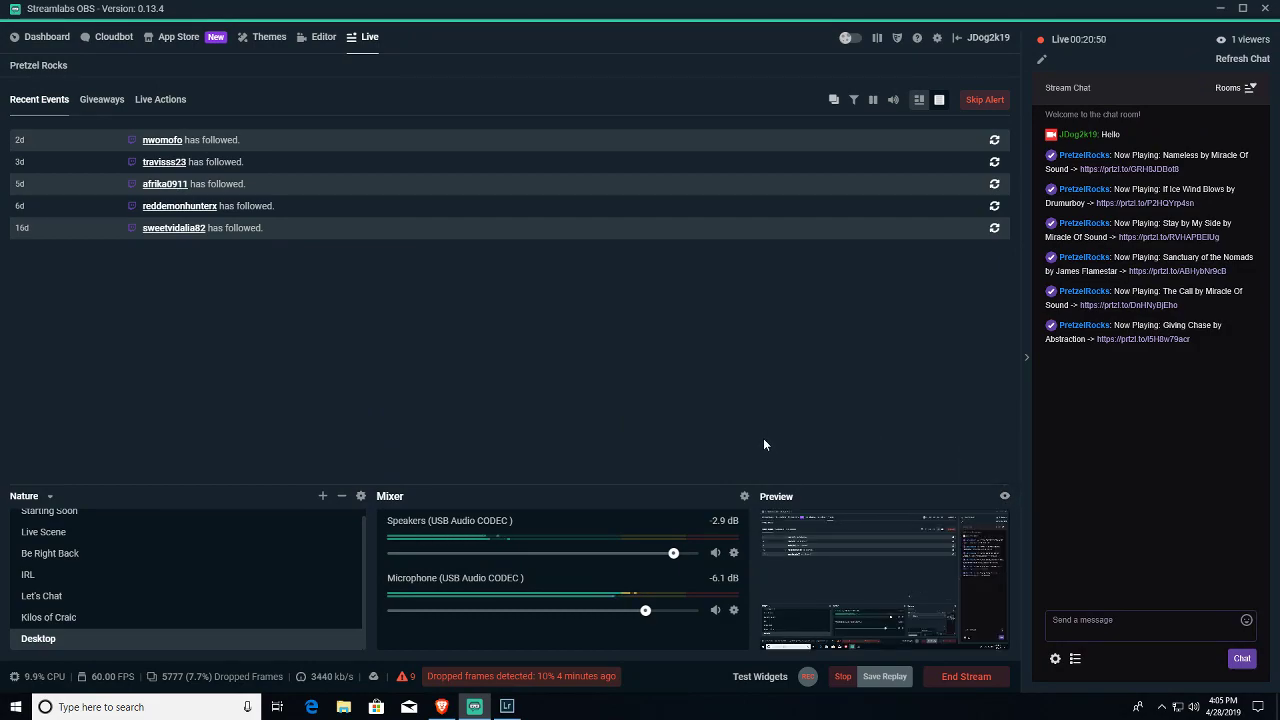
left_click(1005, 497)
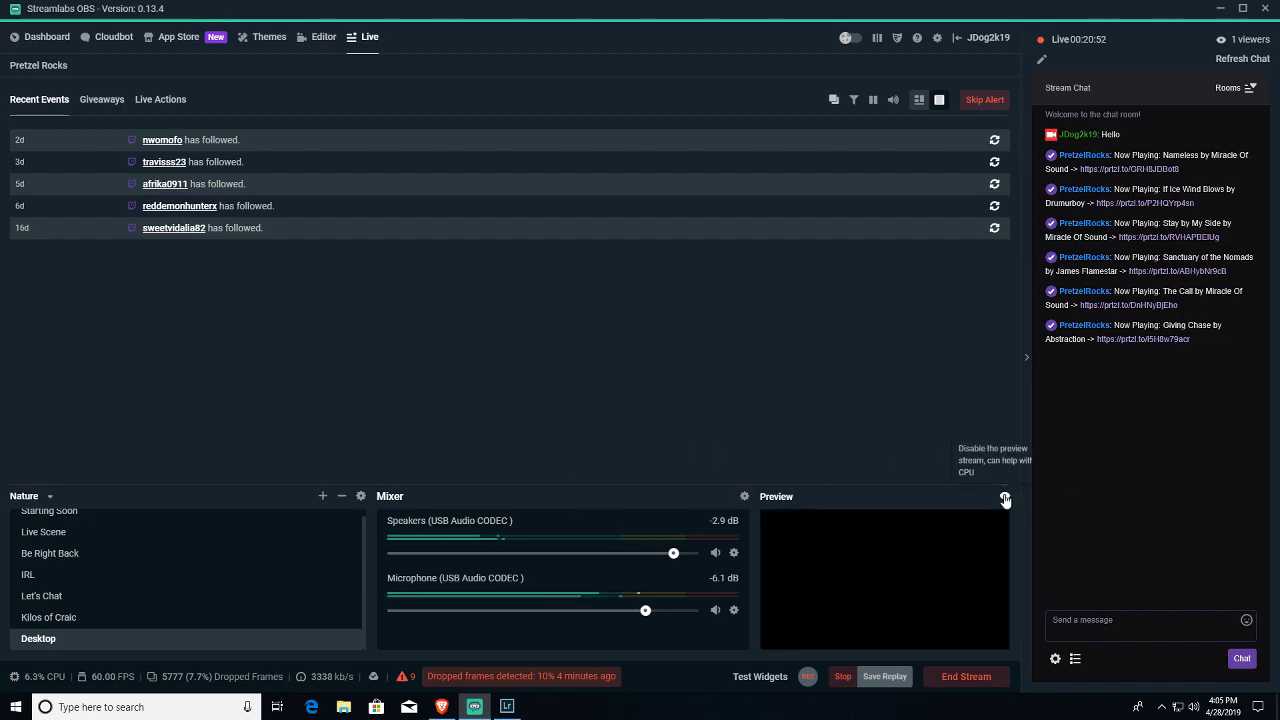
left_click(474, 707)
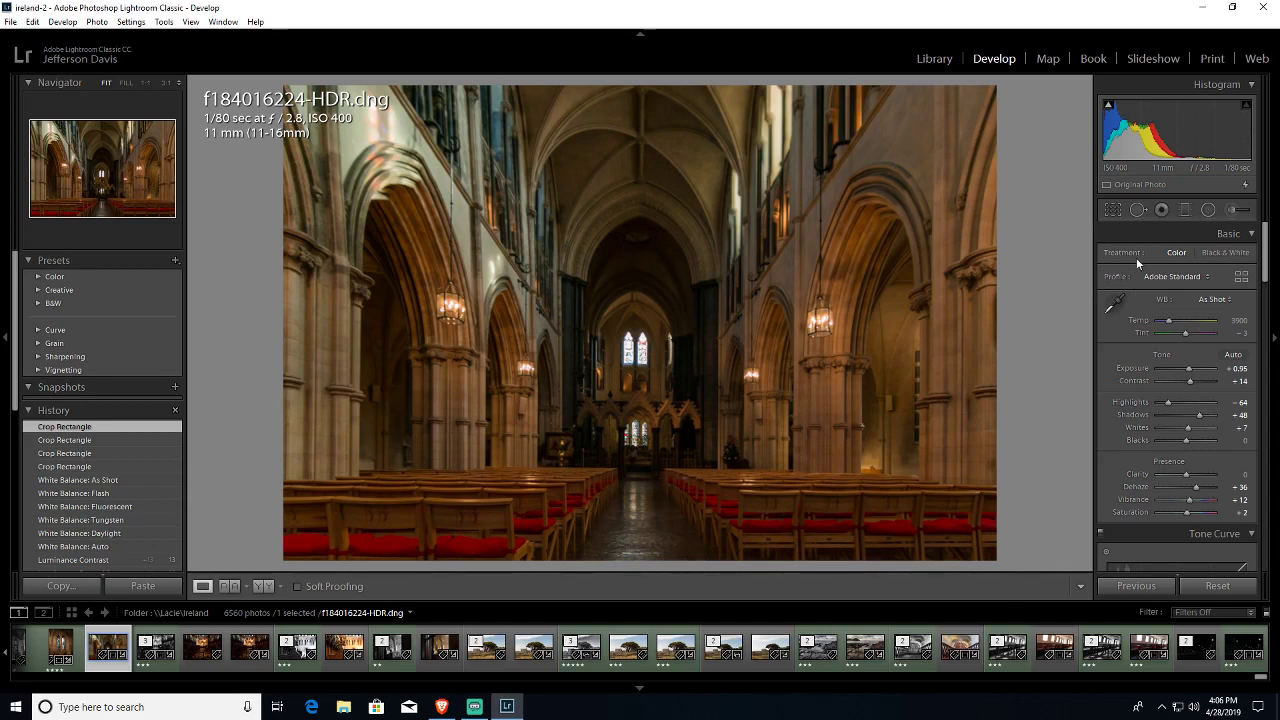
Step: Compare the B&W profiles on the photo and apply the B&W 09 profile
left_click(1244, 282)
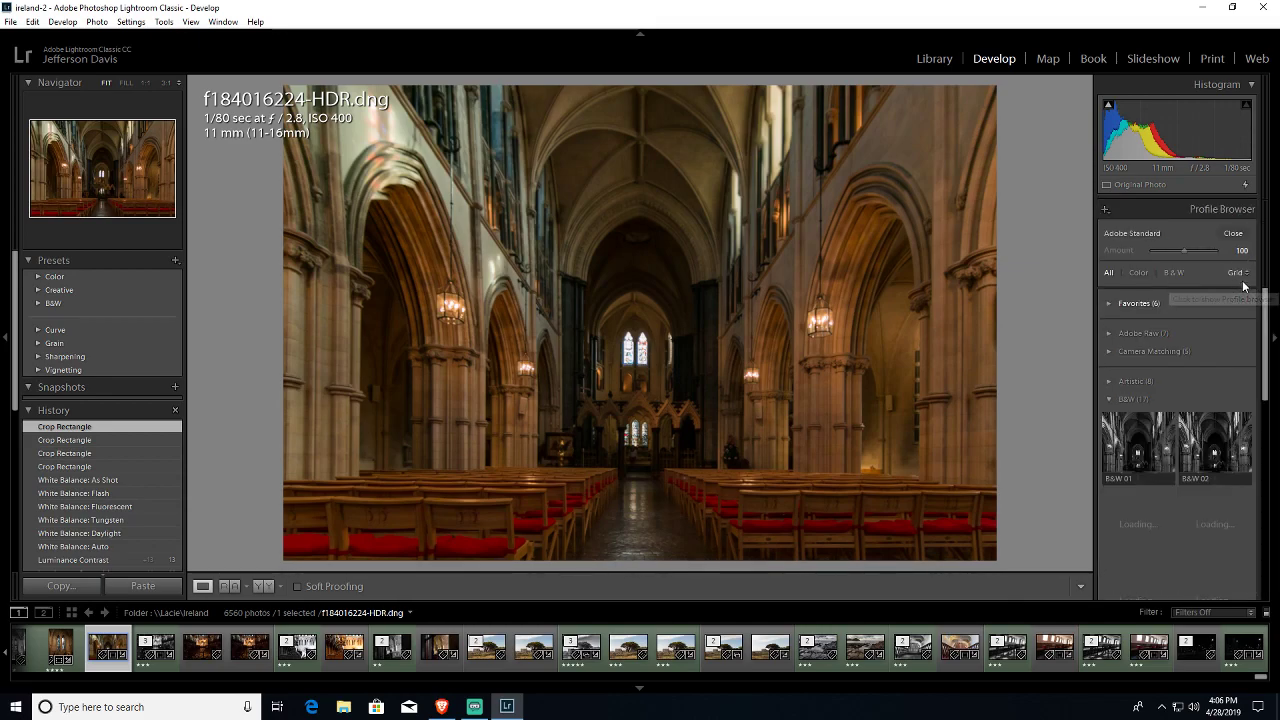
left_click(1134, 430)
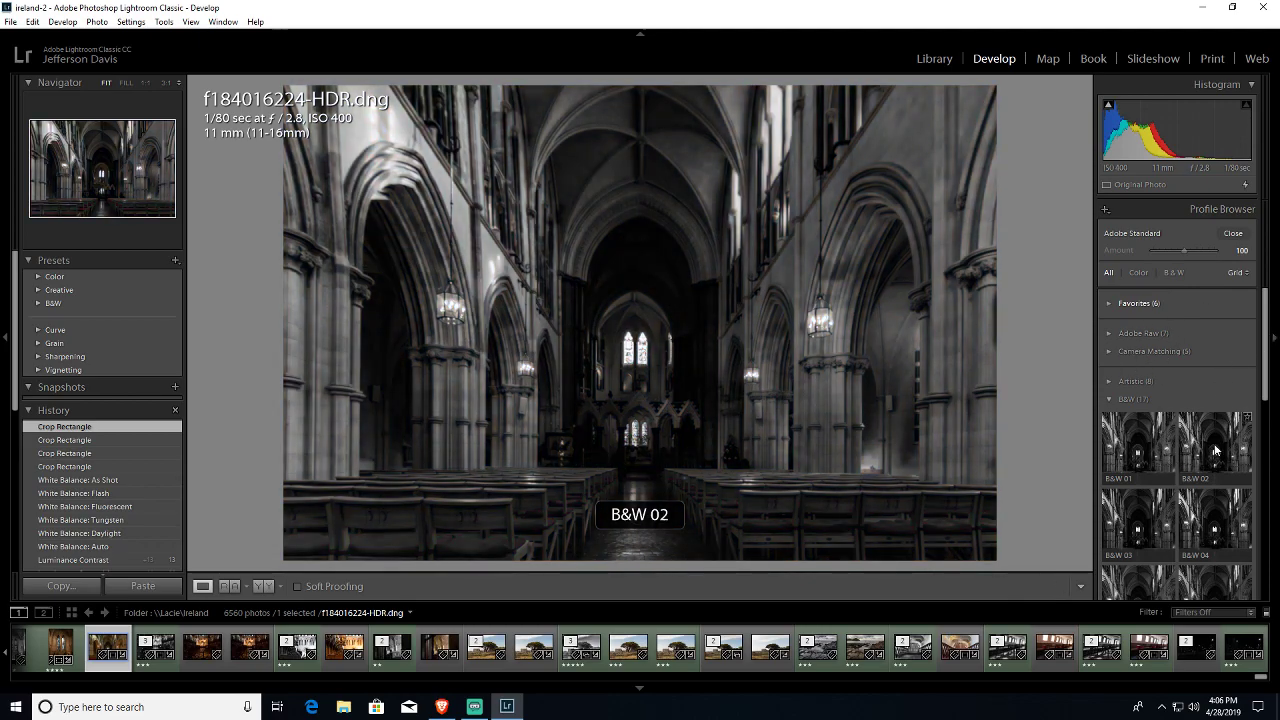
scroll(1216, 450, "down", 1)
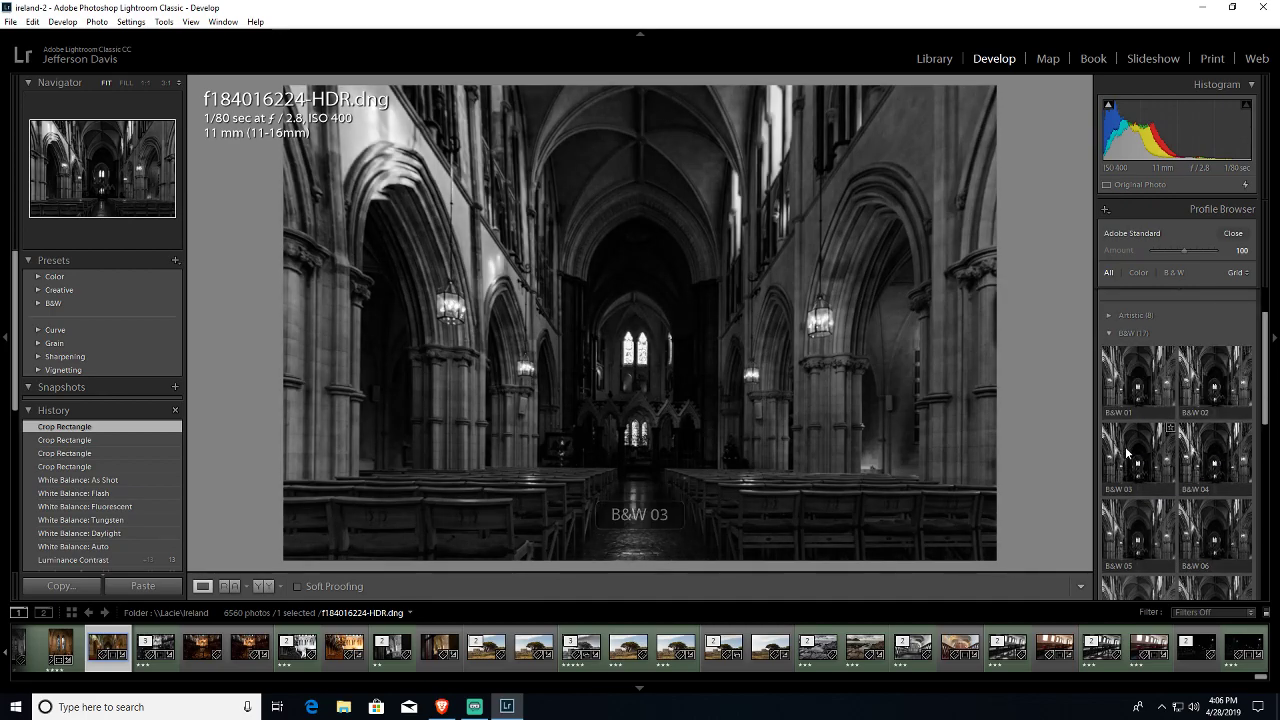
scroll(1134, 462, "down", 1)
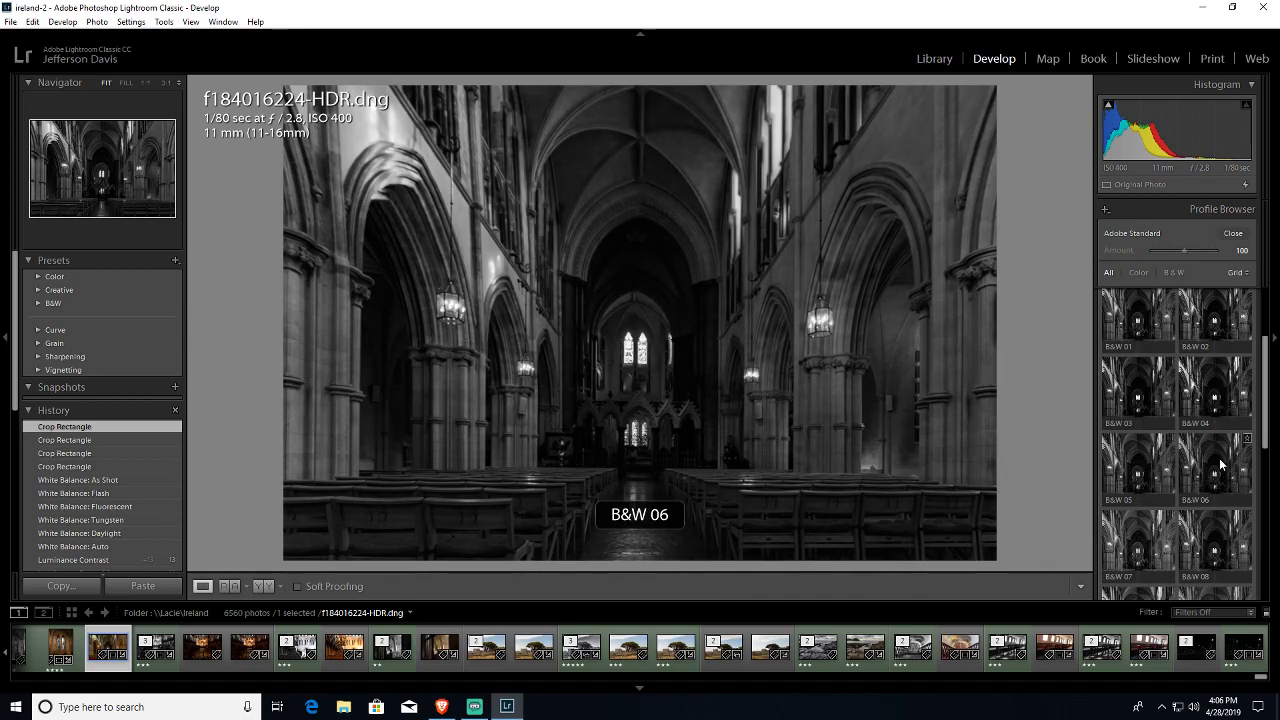
scroll(1219, 460, "down", 1)
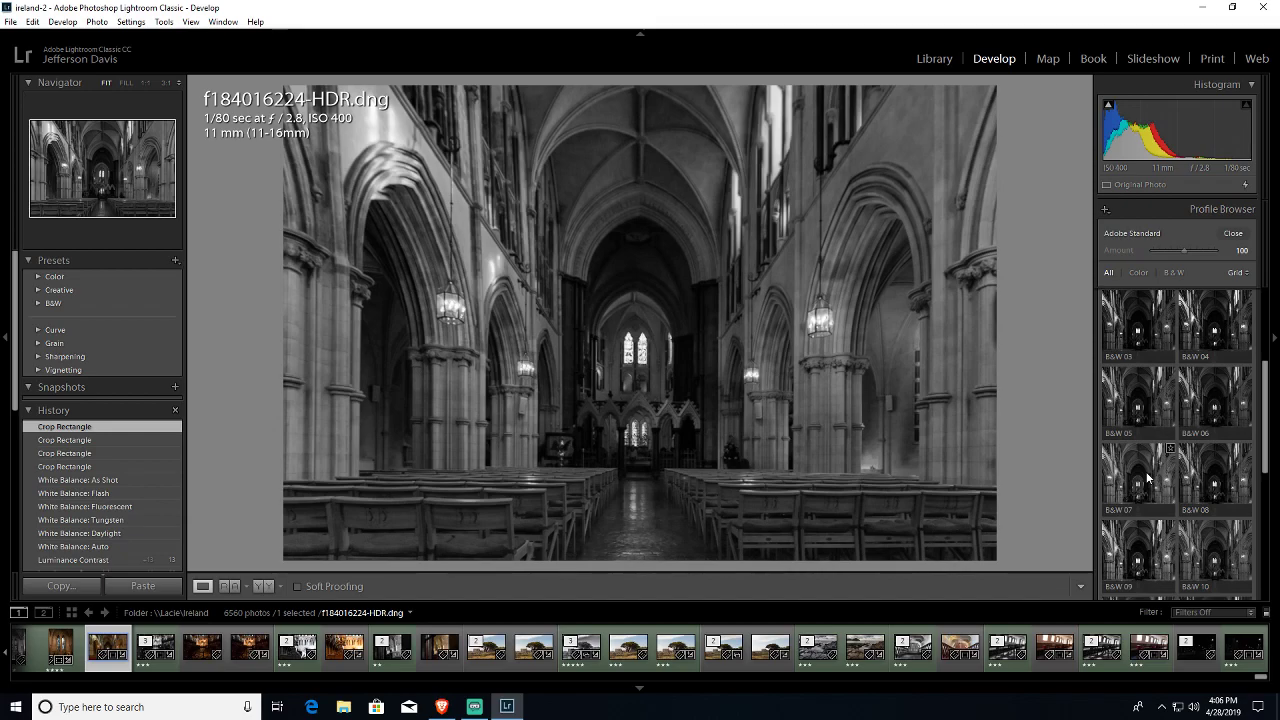
scroll(1213, 483, "down", 1)
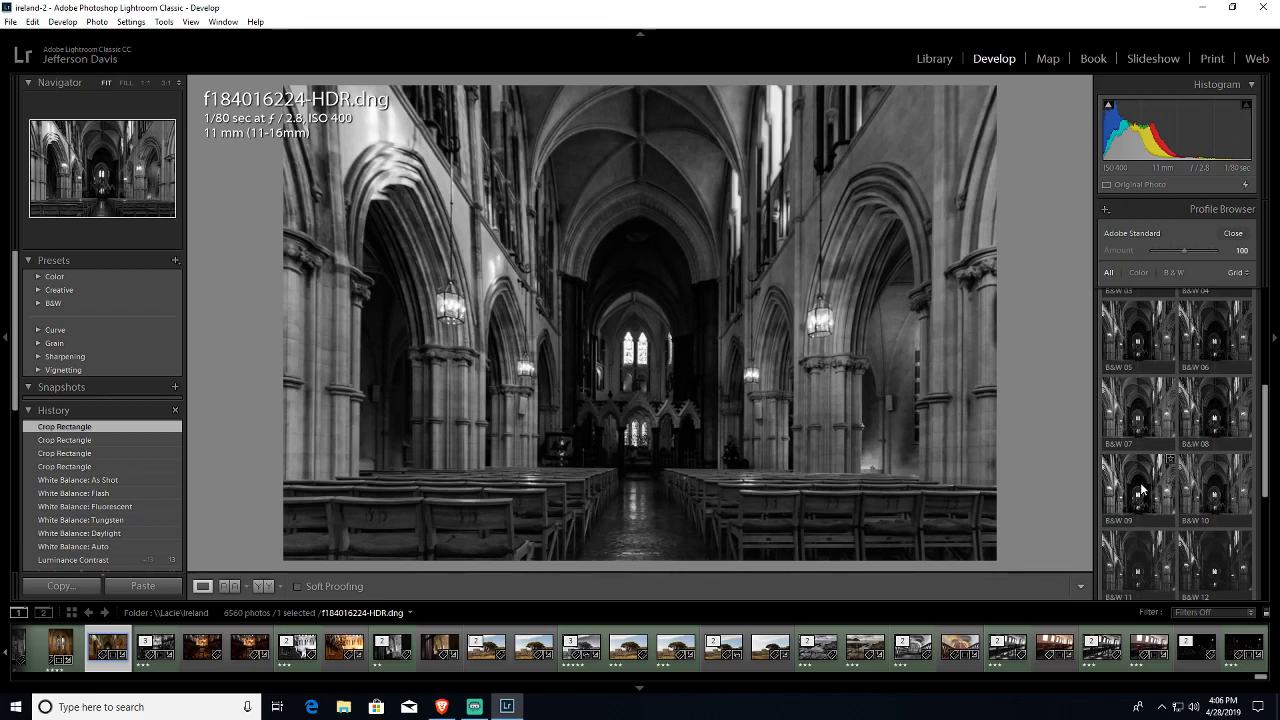
left_click(1141, 489)
left_click(1141, 489)
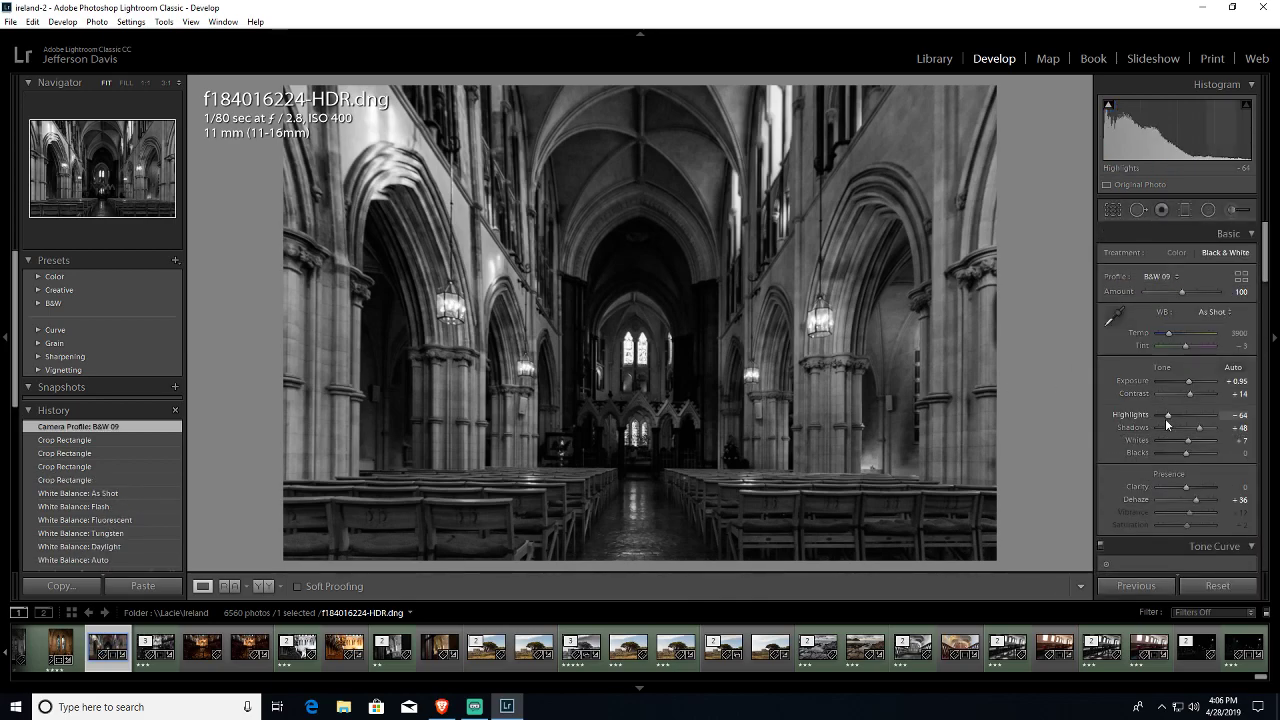
Step: Lower the black-and-white photo's highlights to -86
key("alt")
left_click_drag(1168, 412, 1162, 411)
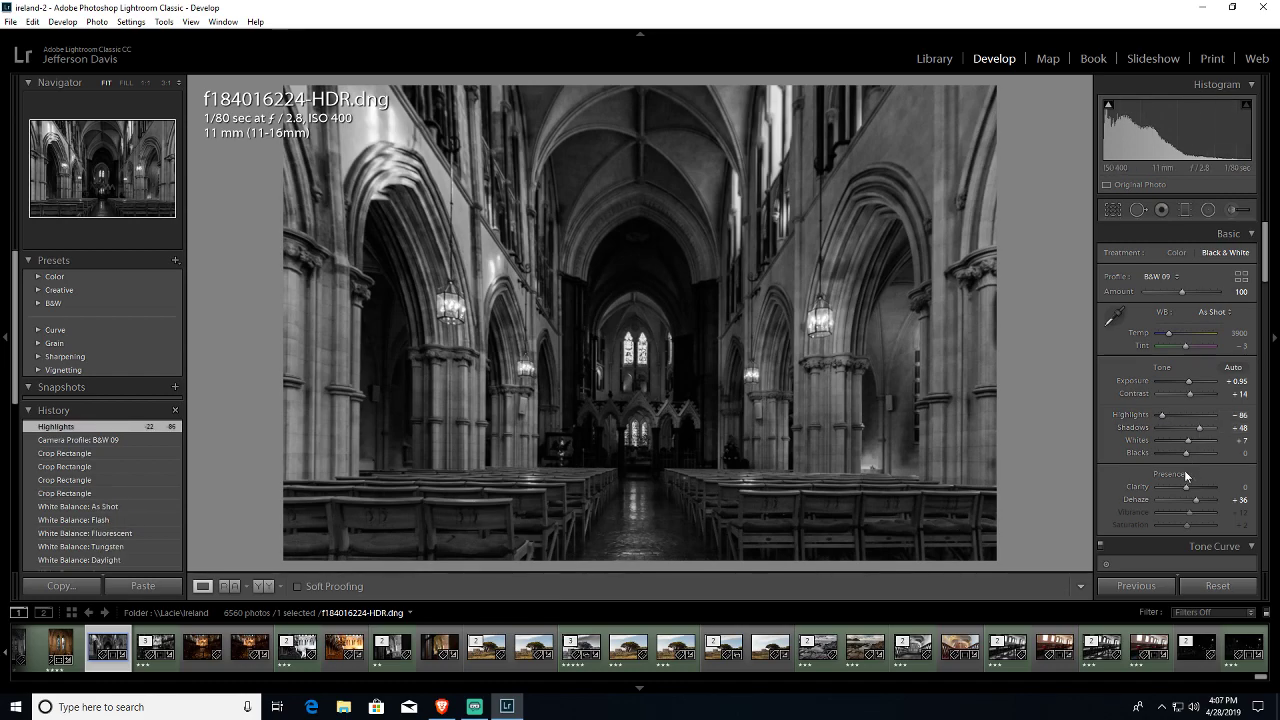
mouse_move(1202, 429)
left_mouse_down()
mouse_move(1189, 455)
mouse_move(1187, 439)
left_mouse_up()
Step: Set the sharpening masking to 82
scroll(1145, 452, "down", 2)
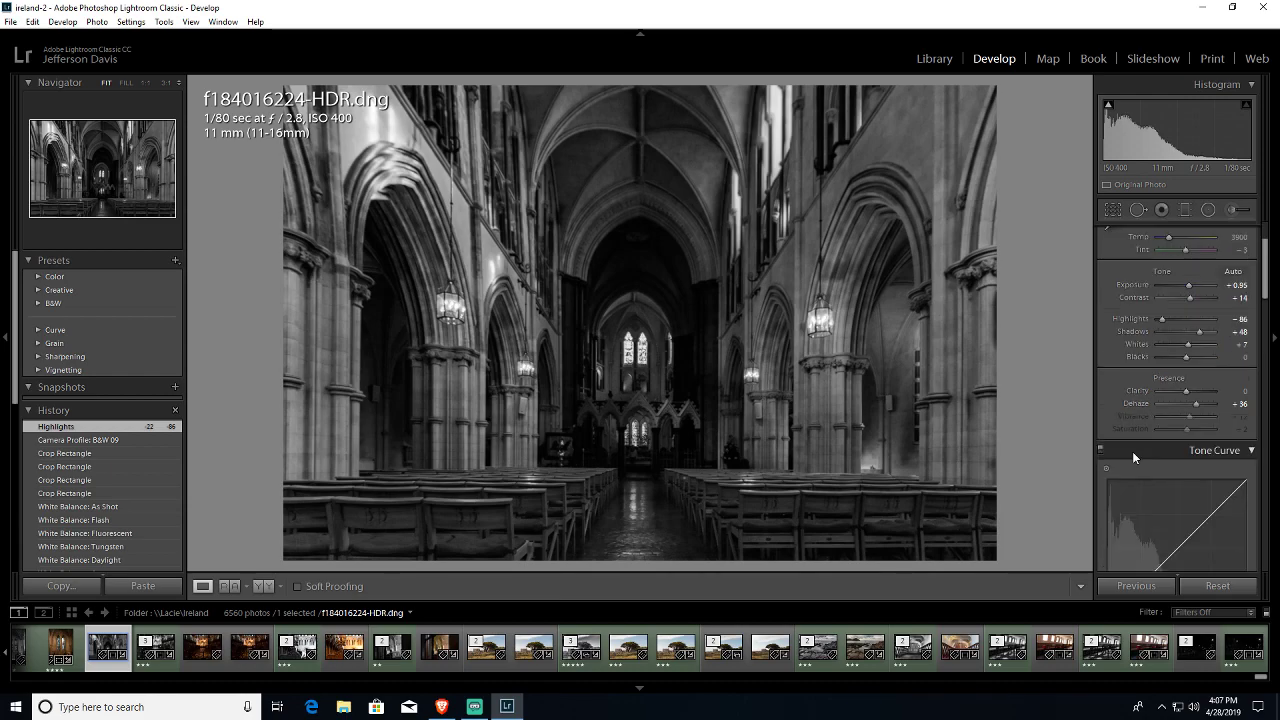
scroll(1122, 432, "down", 8)
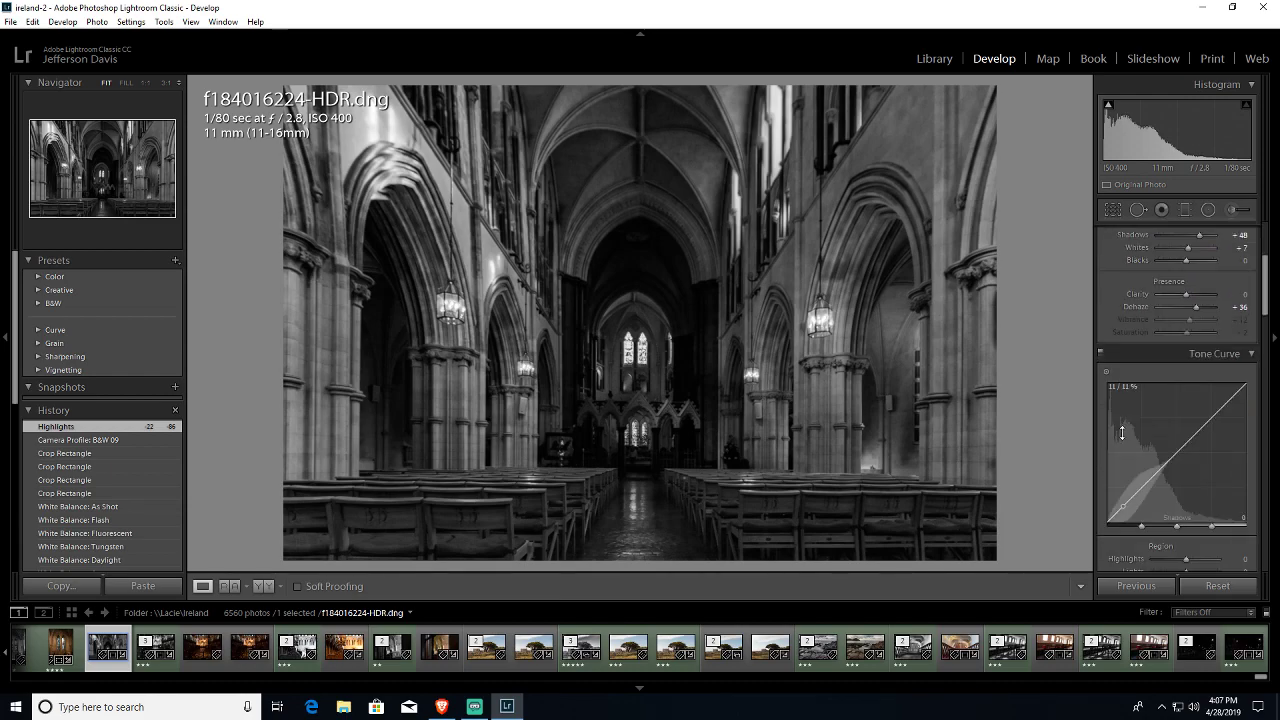
scroll(1122, 436, "down", 4)
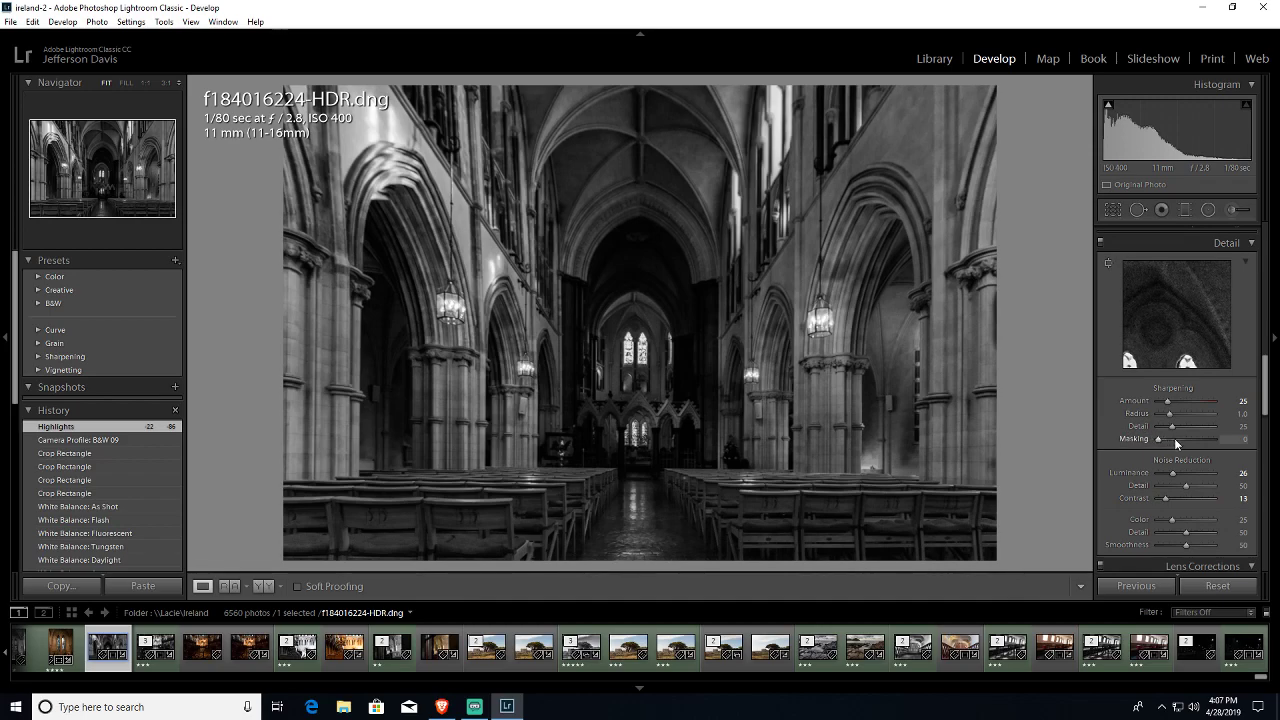
left_click_drag(1174, 438, 1206, 437)
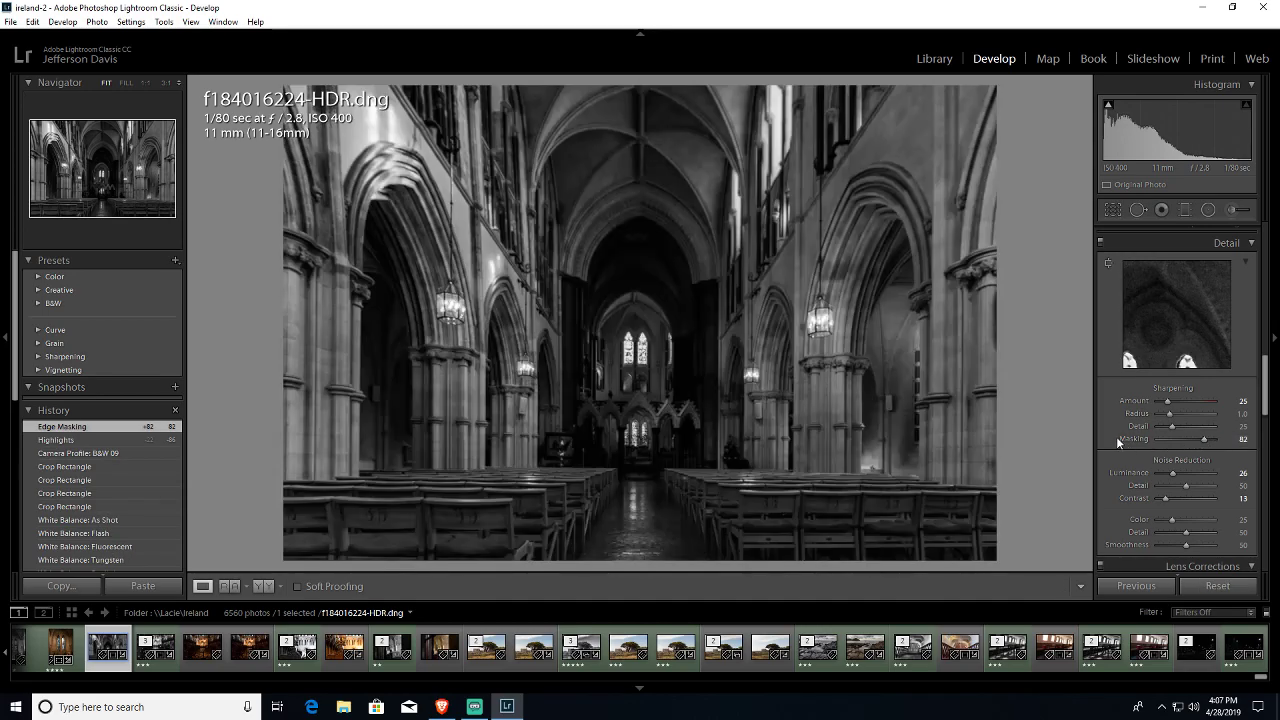
Step: Try a Blue Primary hue of +33 in the calibration and reset it to 0
scroll(1123, 438, "down", 5)
scroll(1123, 438, "down", 8)
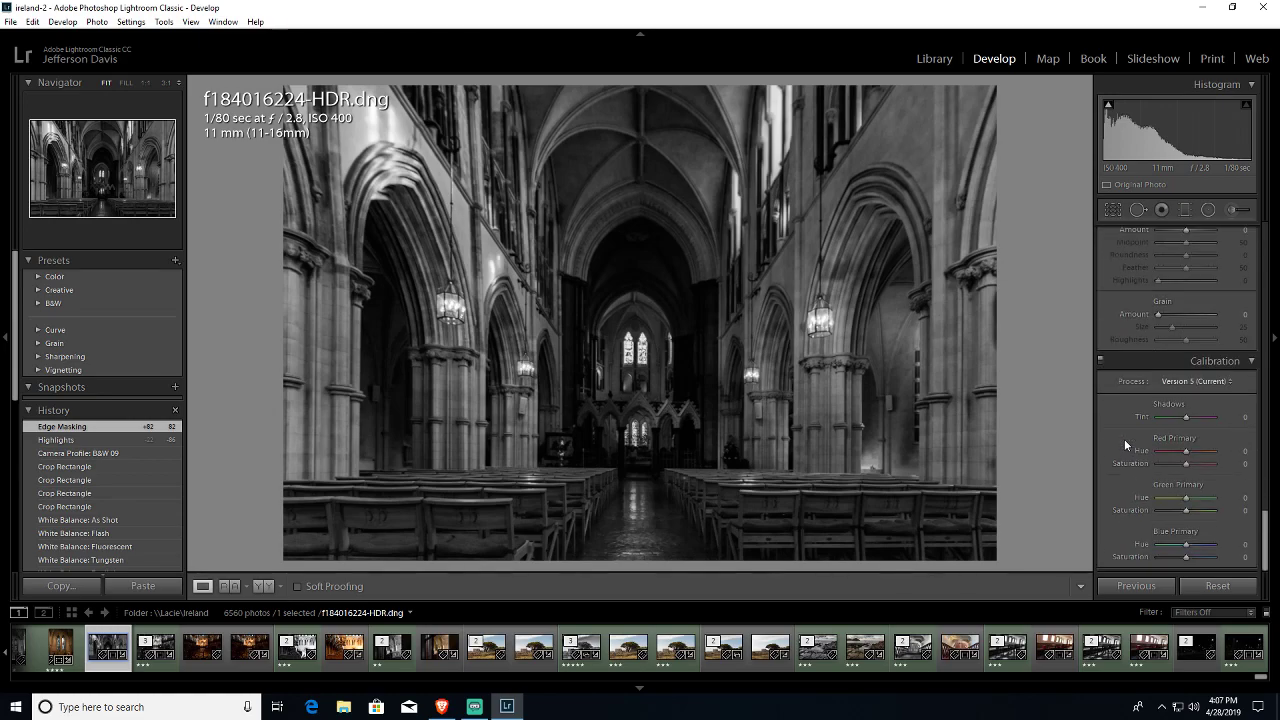
scroll(1124, 439, "up", 15)
scroll(1130, 433, "down", 12)
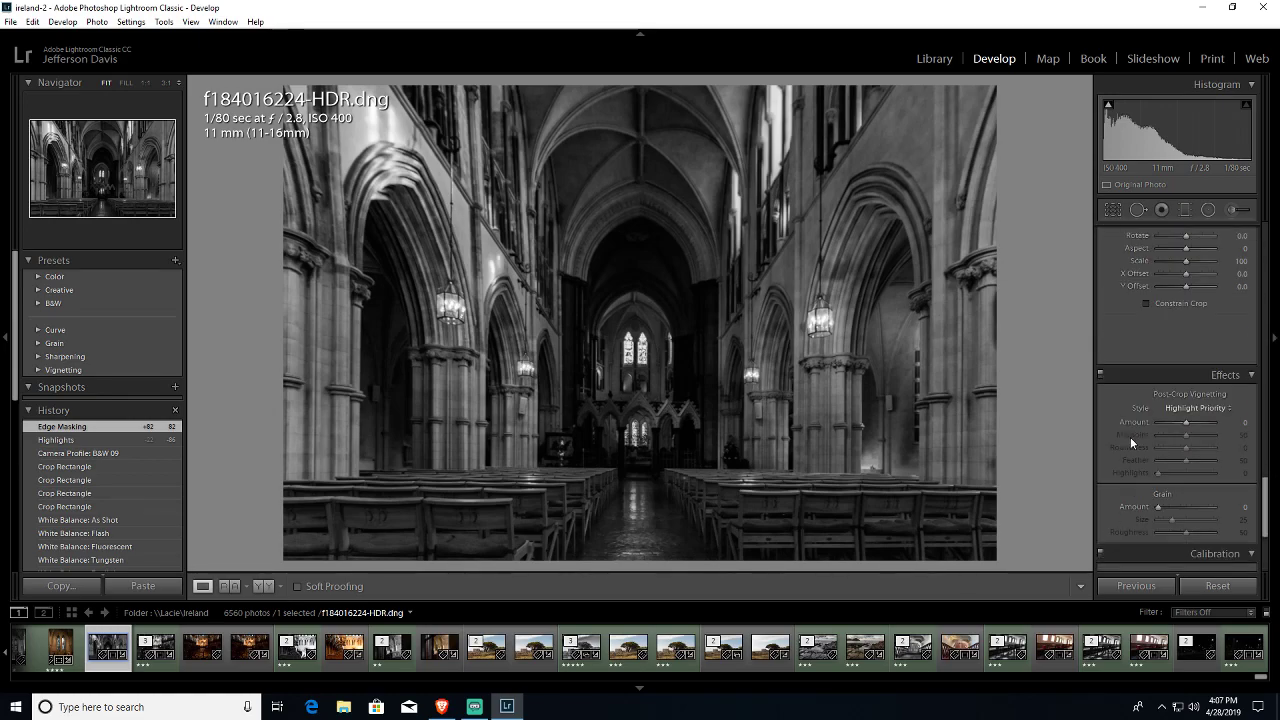
left_click_drag(1190, 544, 1201, 547)
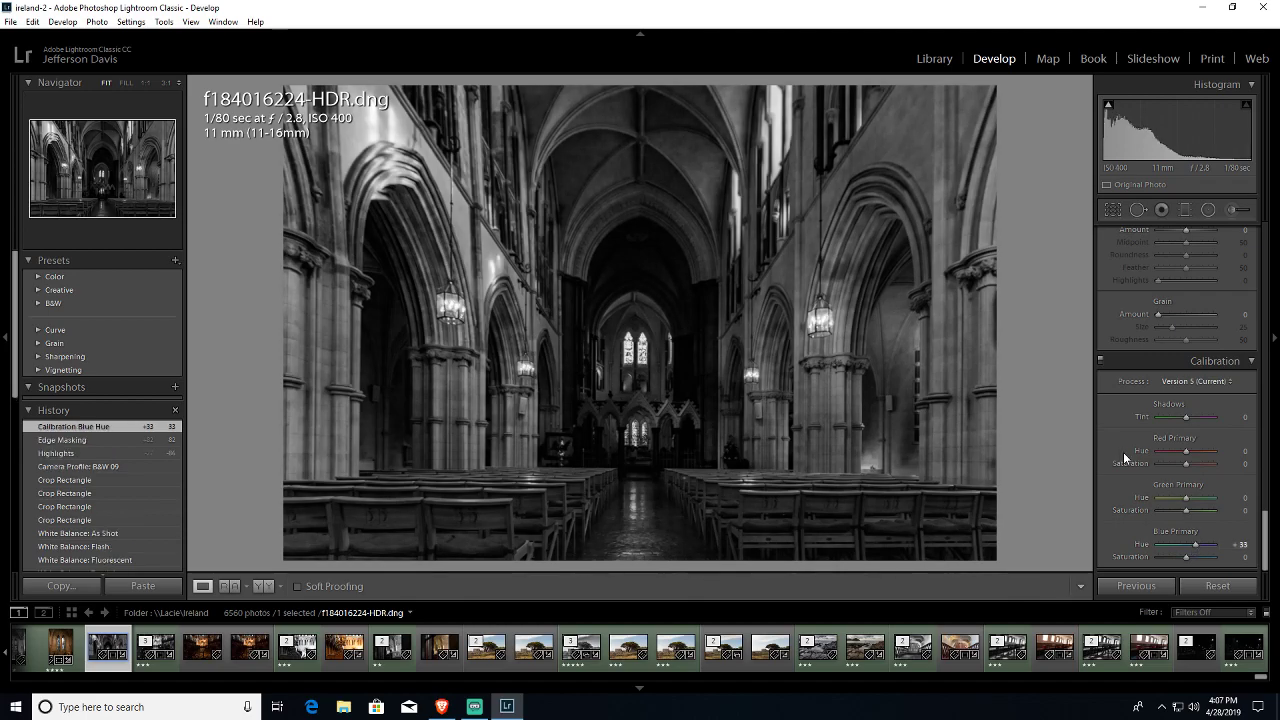
scroll(1123, 452, "up", 12)
scroll(1123, 452, "up", 5)
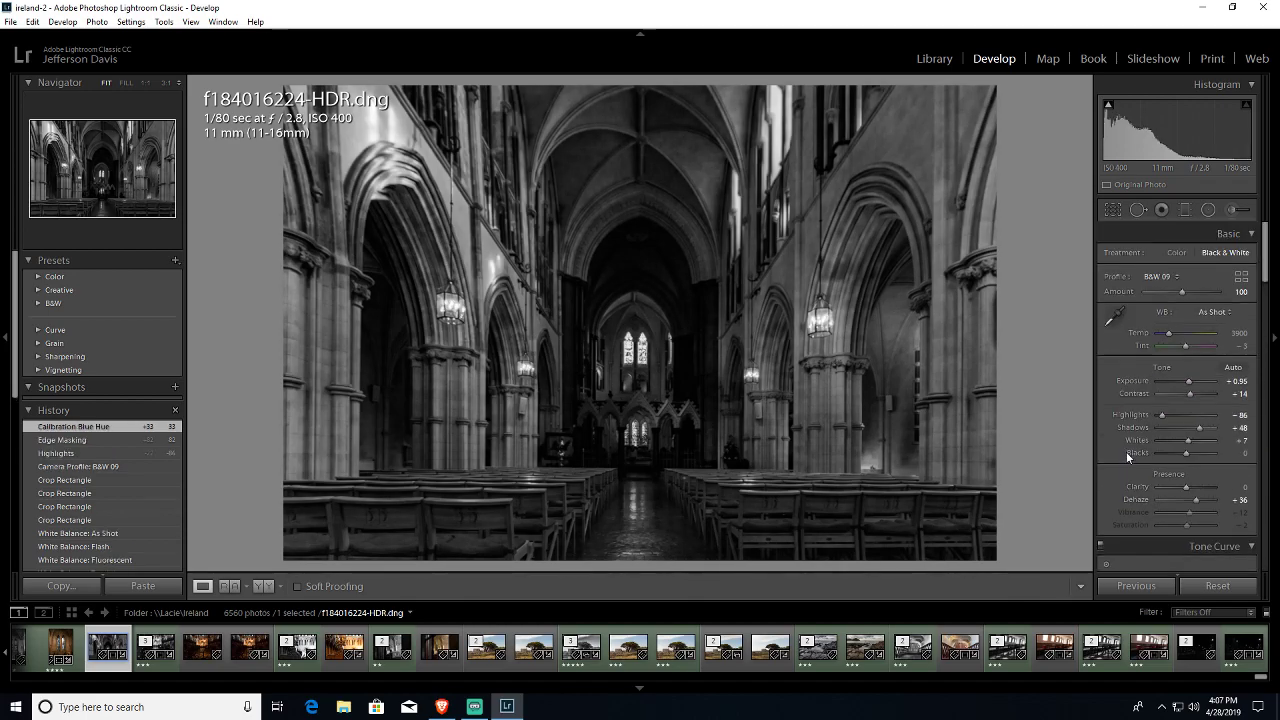
scroll(1126, 445, "down", 15)
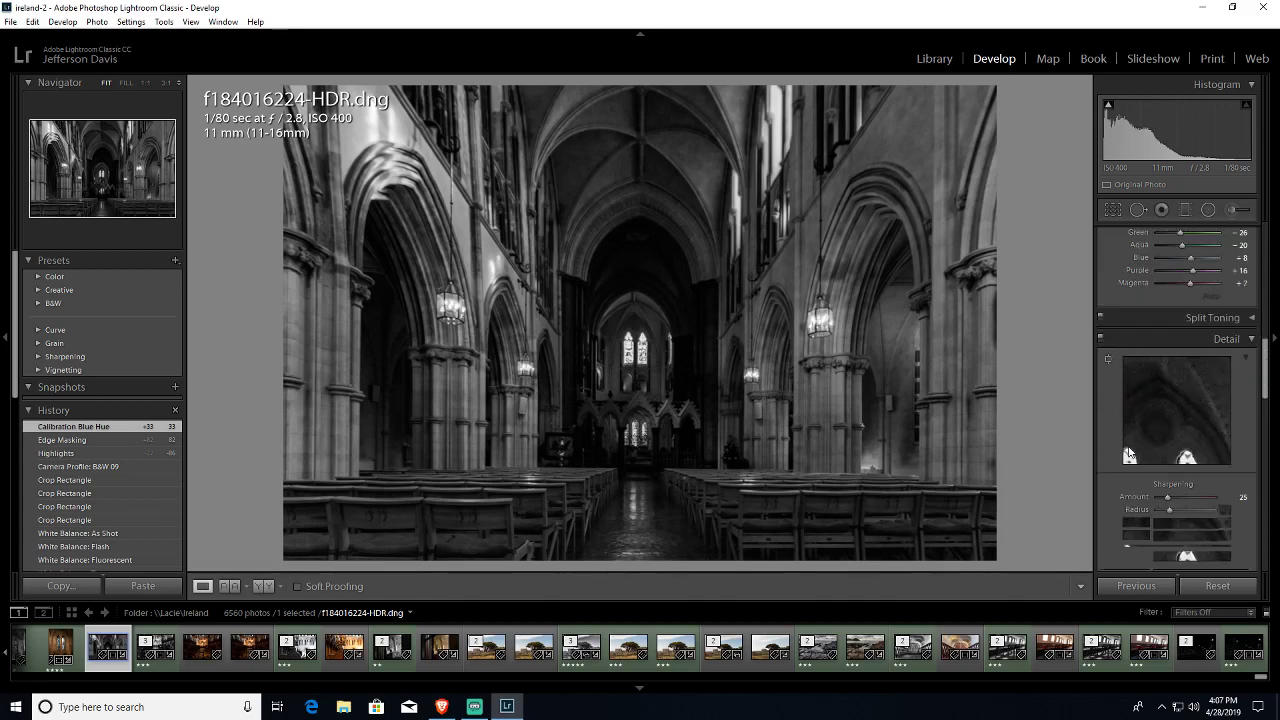
double_click(1138, 540)
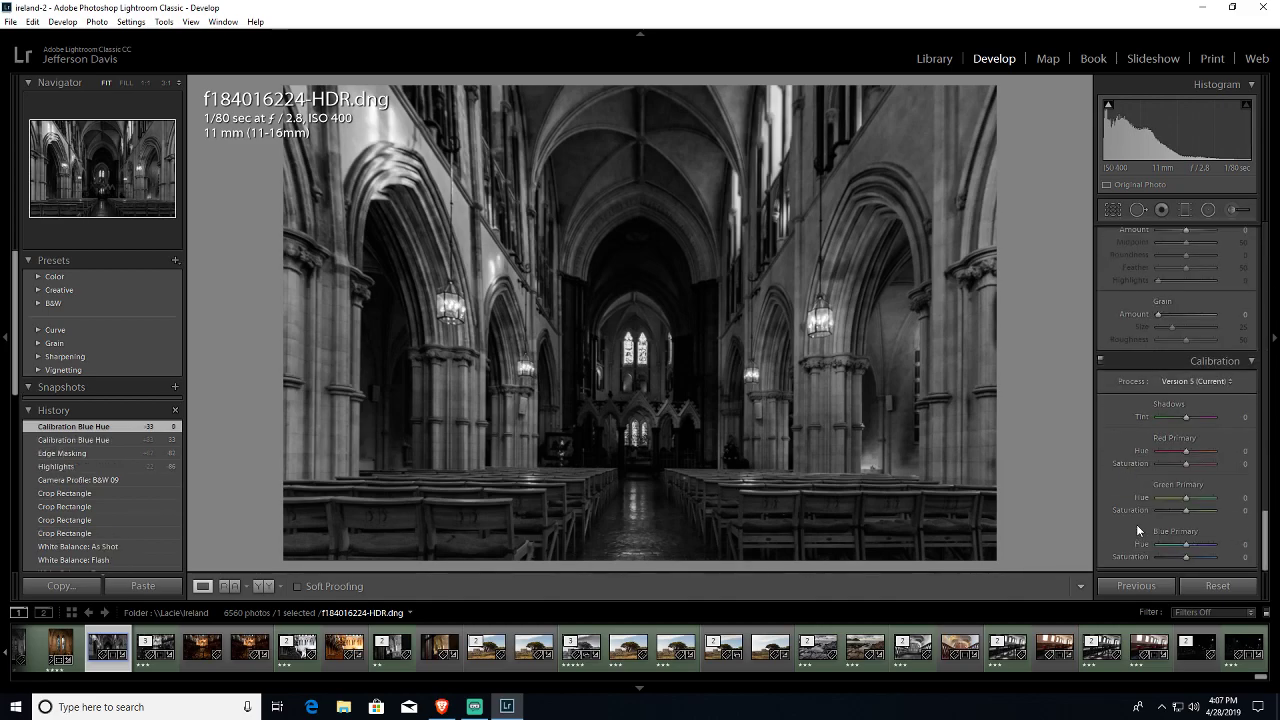
Step: Raise the black-and-white photo's shadows to +74, checking the dark arch area up close
scroll(1114, 462, "up", 8)
scroll(1116, 459, "up", 3)
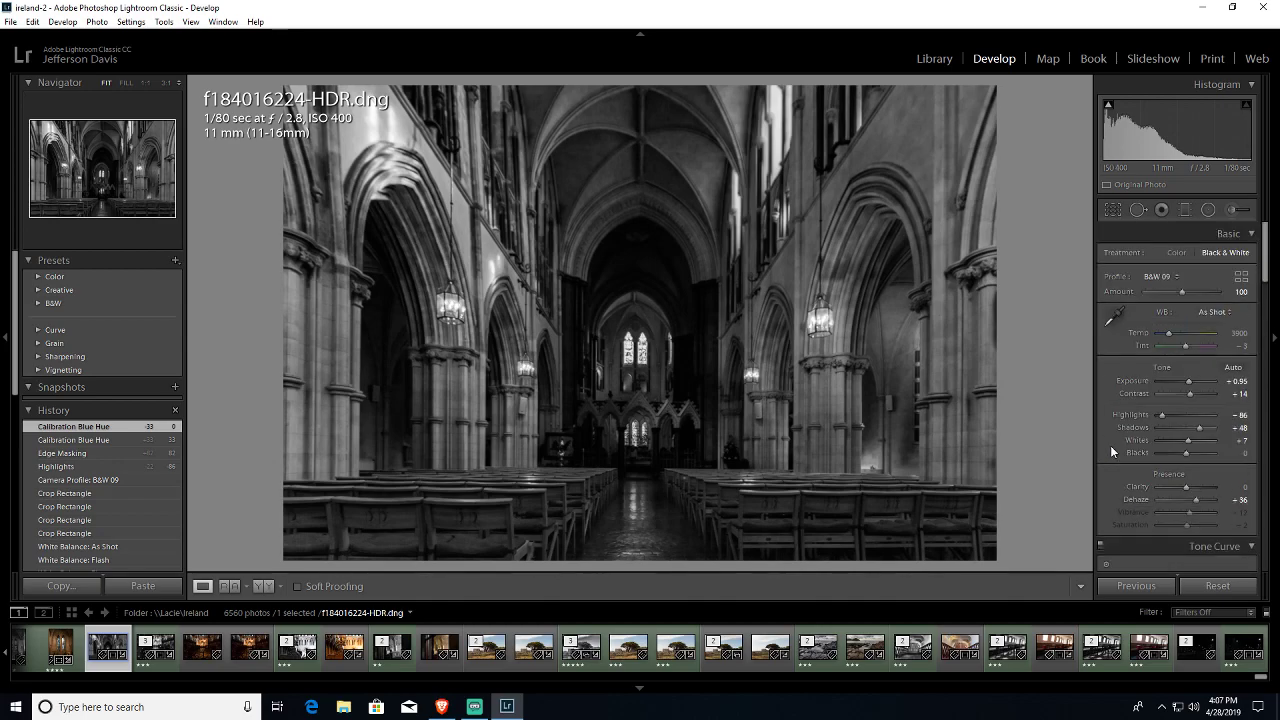
left_click(692, 286)
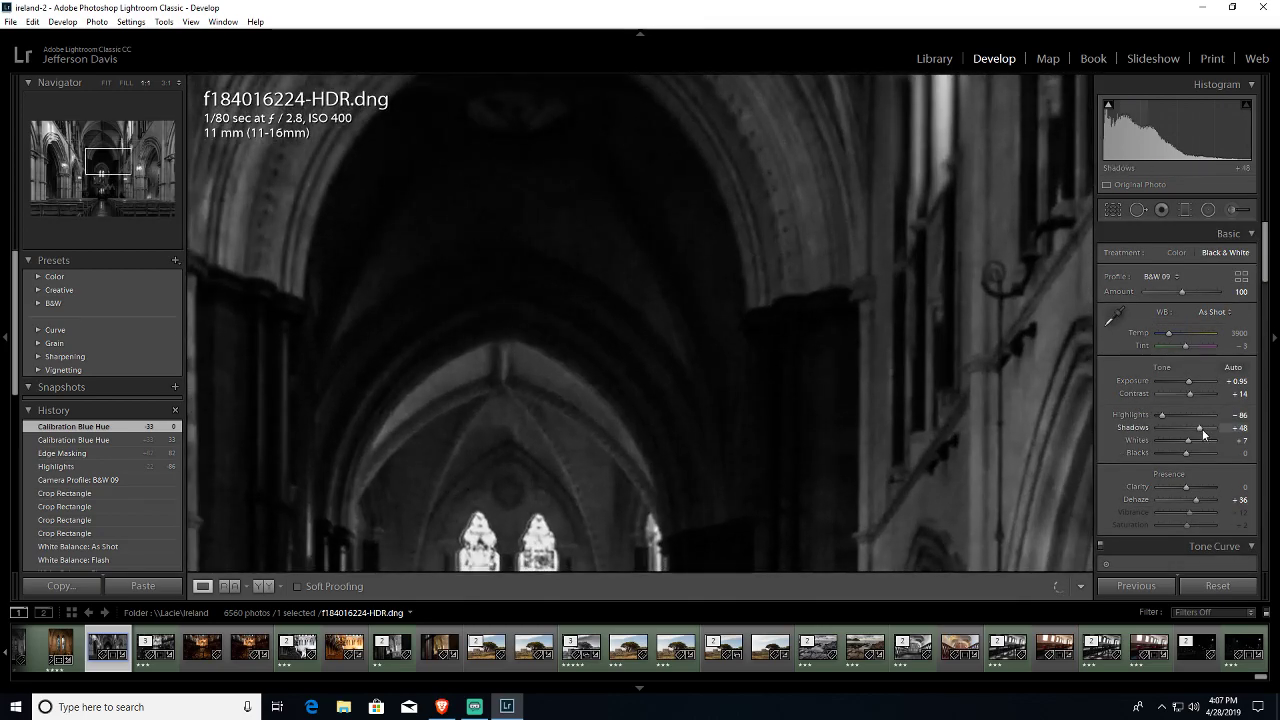
left_click_drag(1201, 432, 1207, 428)
left_click(605, 337)
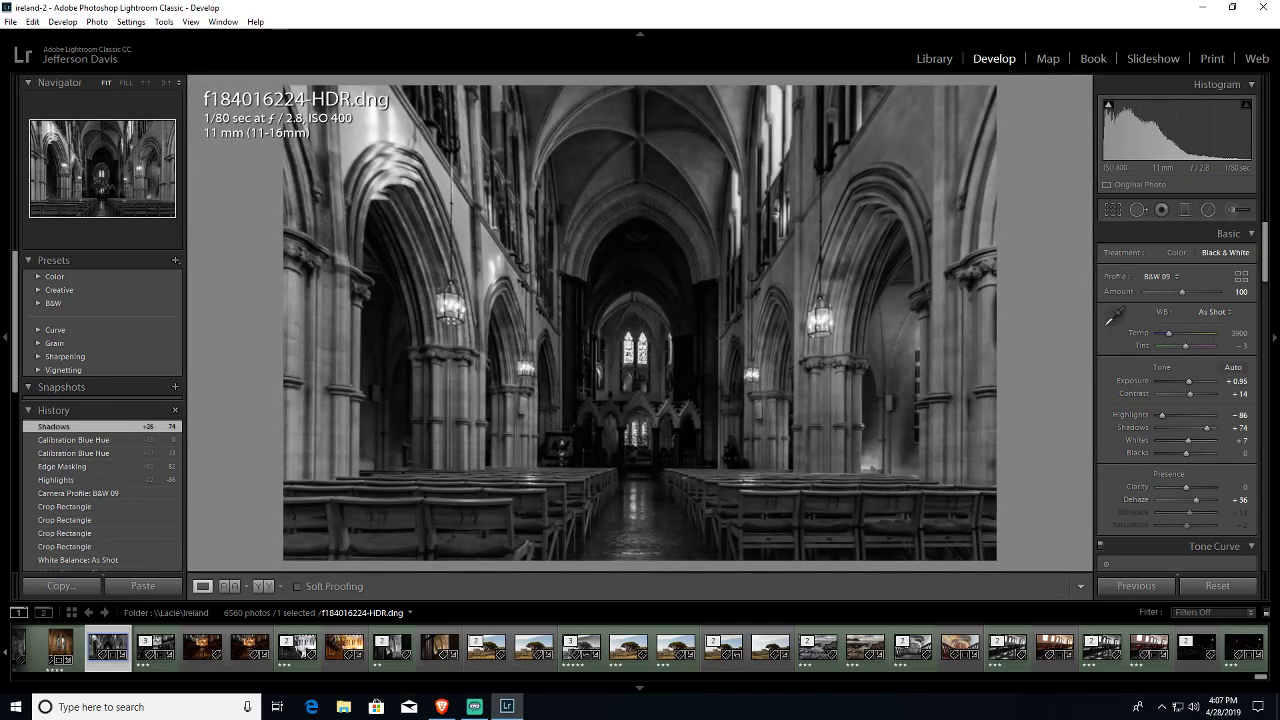
Step: Switch the photo's treatment to Color and back to Black & White to compare the two versions
scroll(1142, 383, "down", 5)
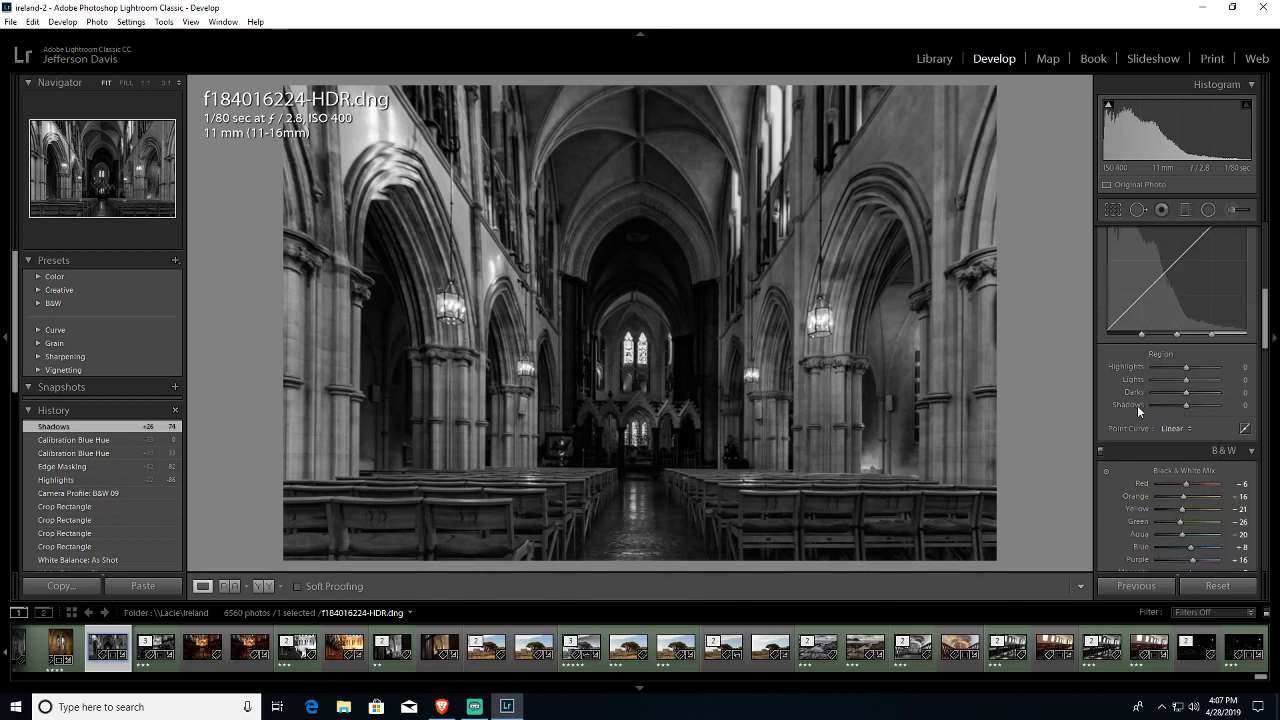
scroll(1136, 406, "down", 1)
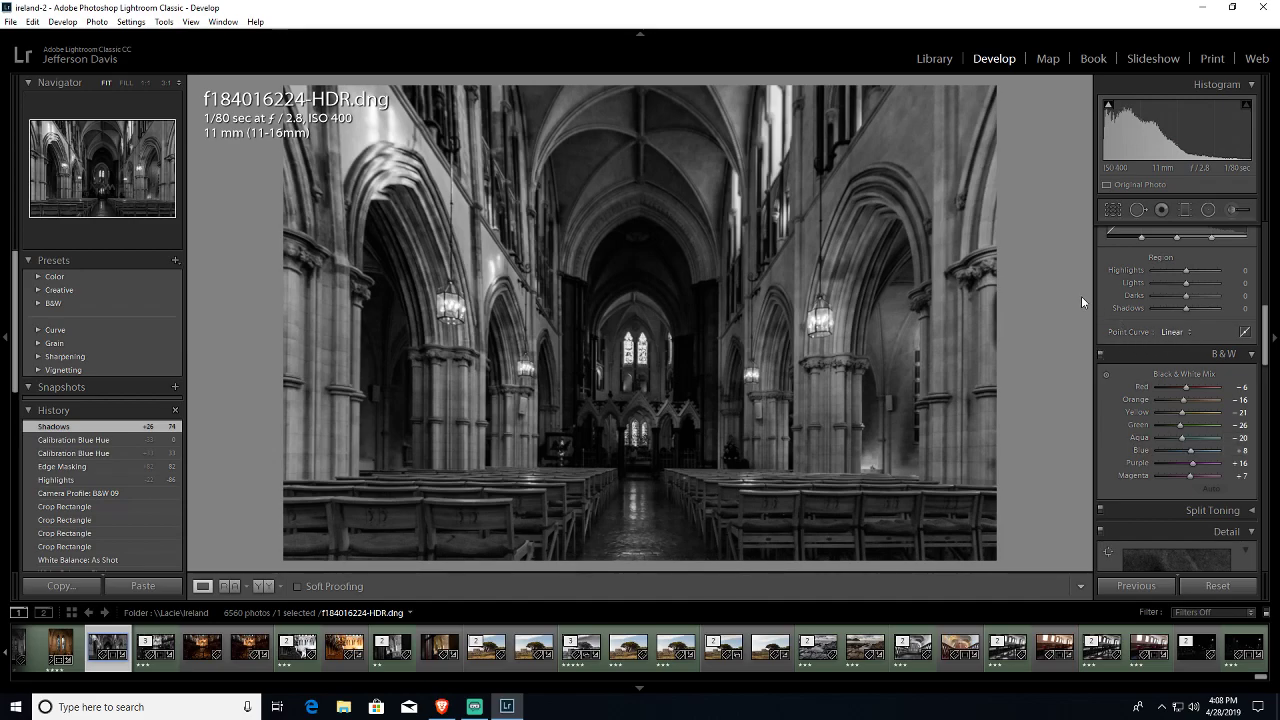
scroll(1200, 268, "up", 5)
left_click(1175, 253)
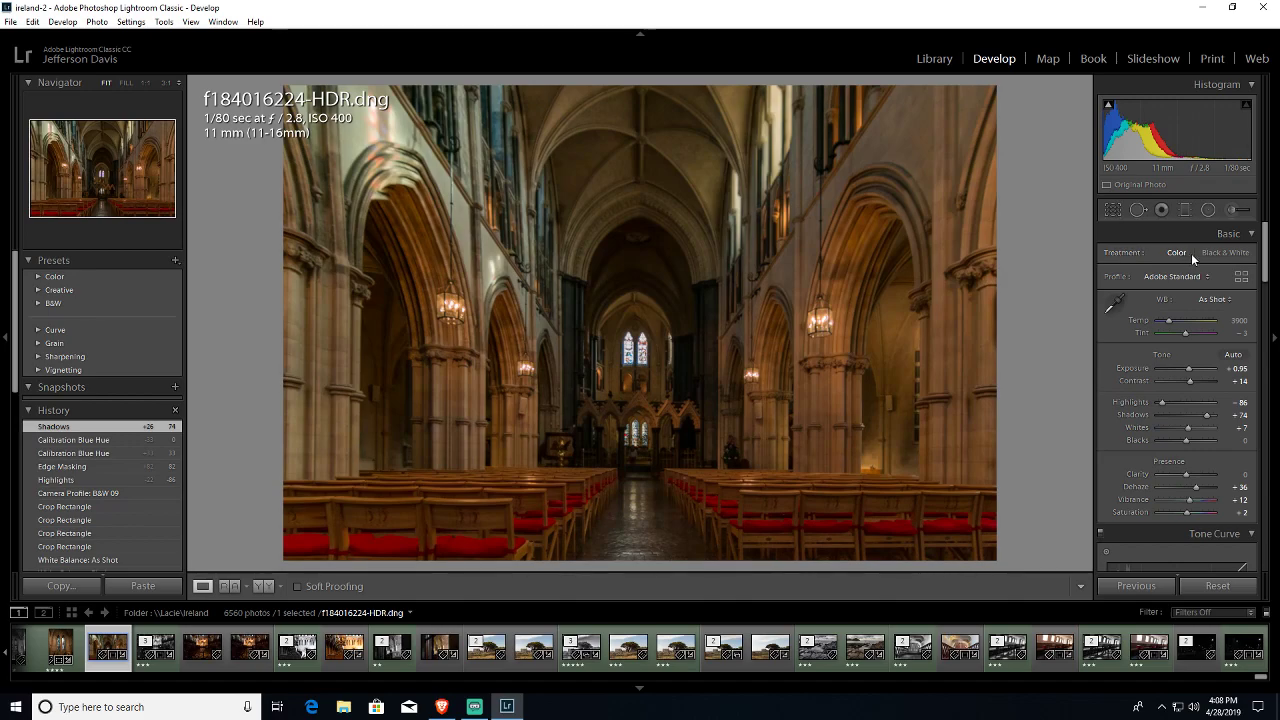
left_click(1213, 252)
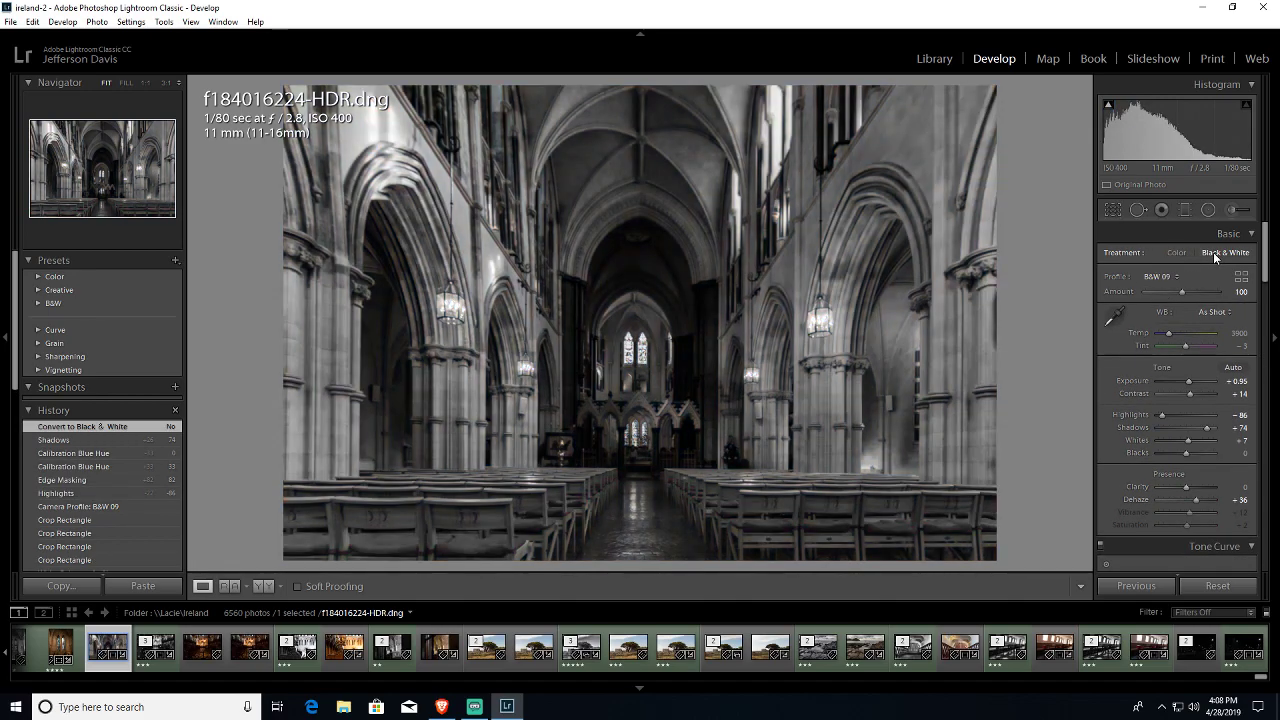
Step: Set Red to +16 and Orange to +13 in the Black & White Mix
scroll(1139, 358, "down", 10)
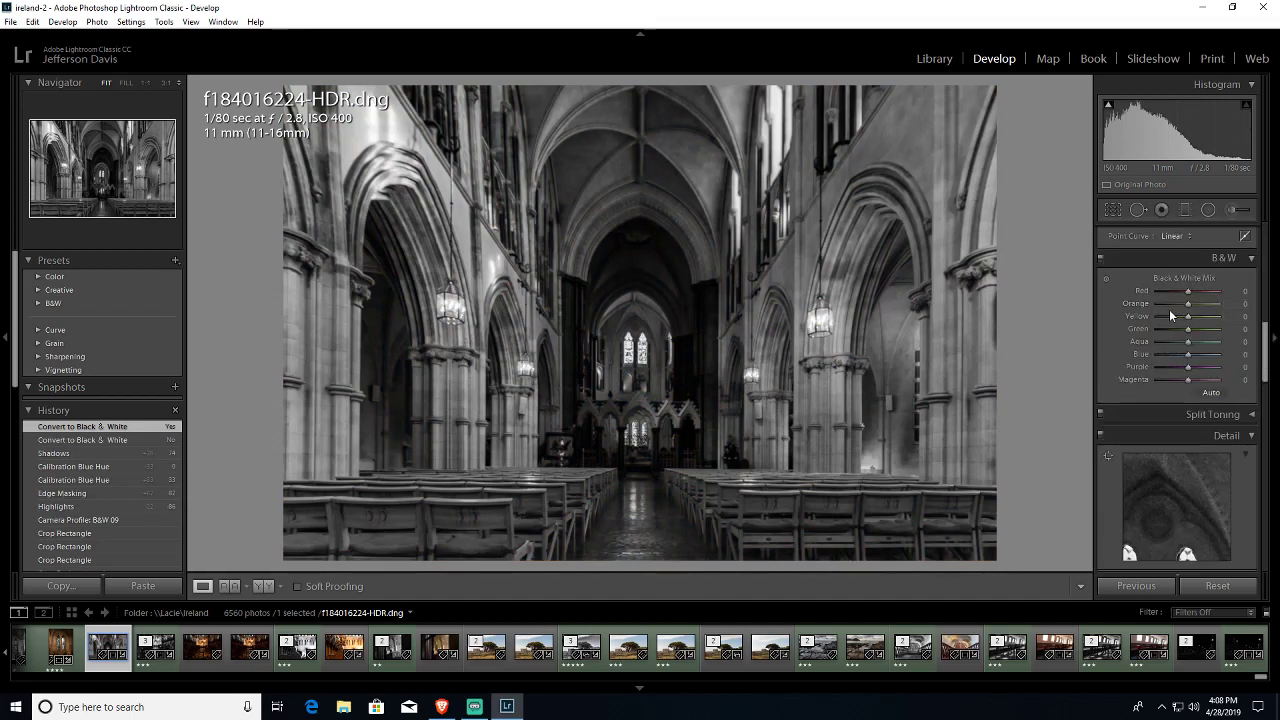
left_click_drag(1189, 291, 1212, 293)
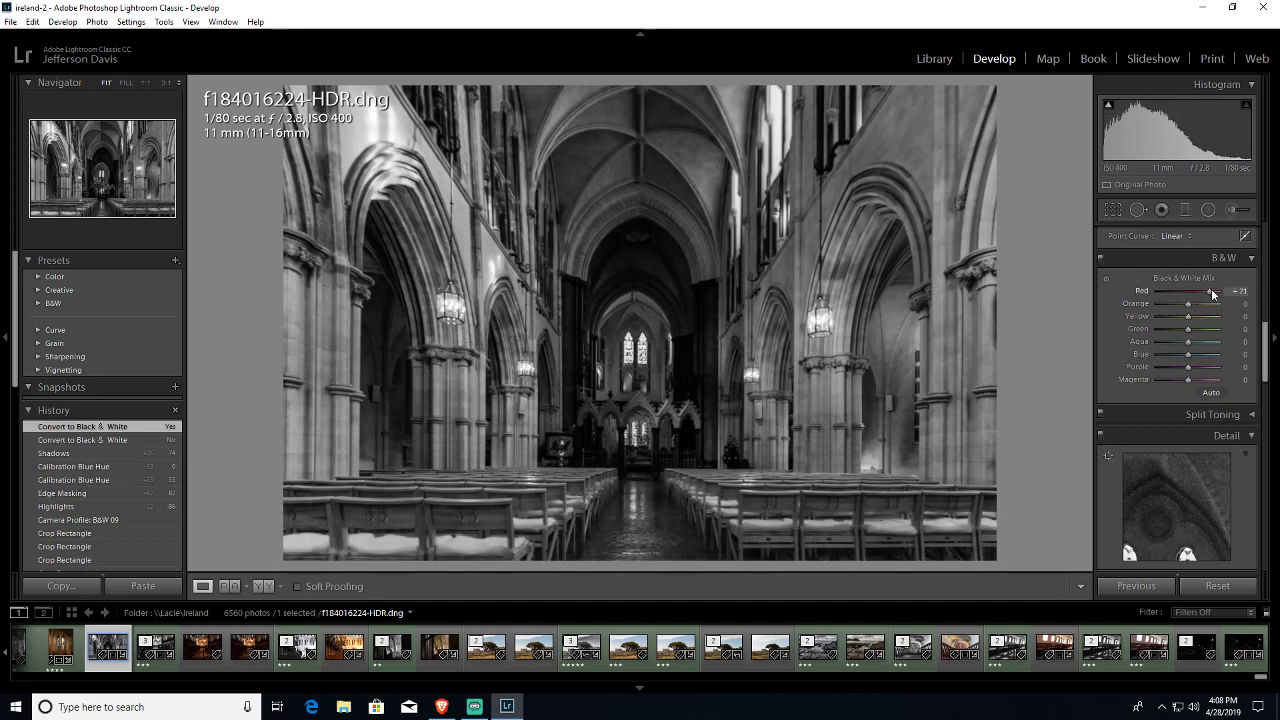
mouse_move(1211, 292)
left_mouse_down()
mouse_move(1172, 287)
mouse_move(1211, 309)
mouse_move(1193, 310)
left_mouse_up()
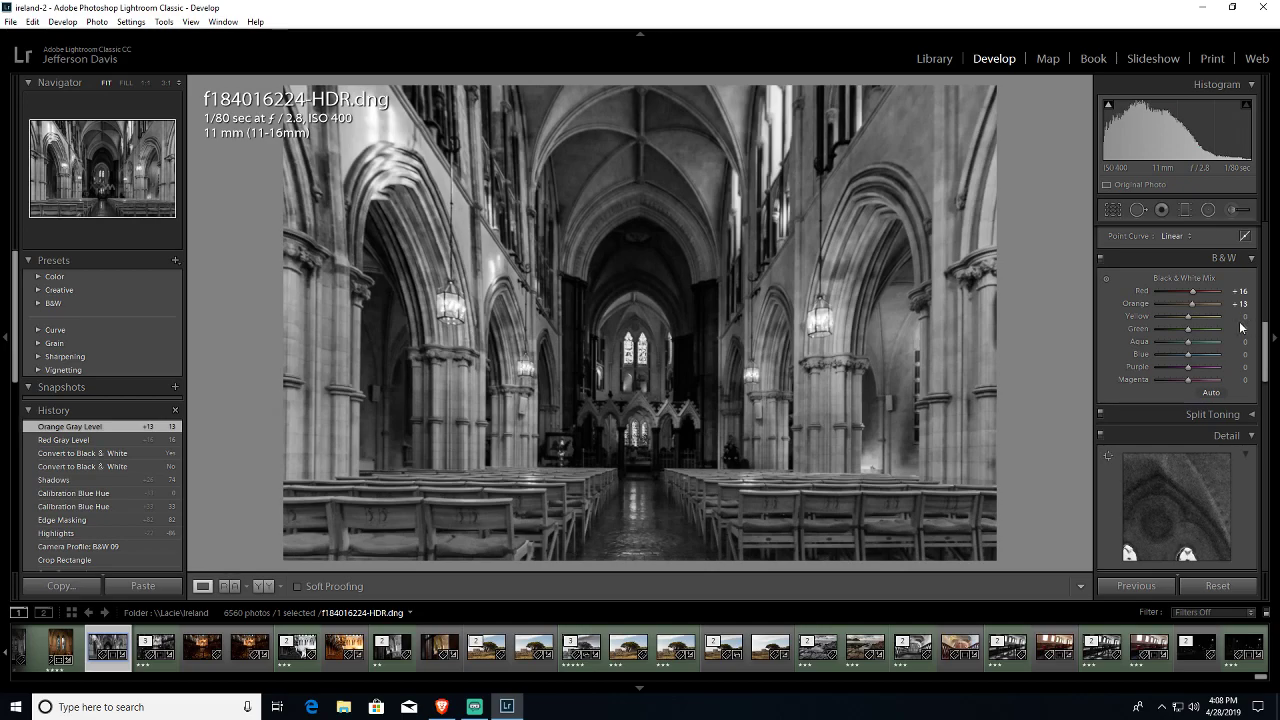
Step: Try Green at +100 and Aqua at -100 in the Black & White Mix, resetting each to 0
left_click_drag(1234, 335, 1233, 330)
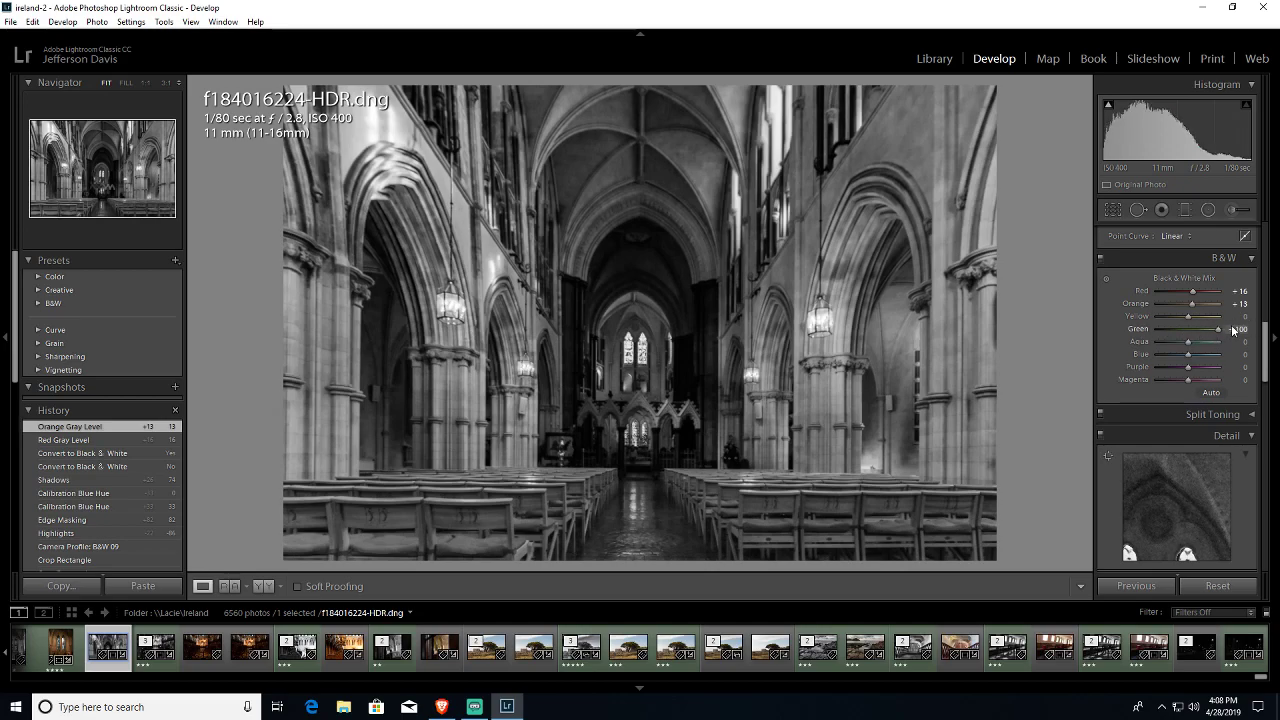
double_click(1142, 330)
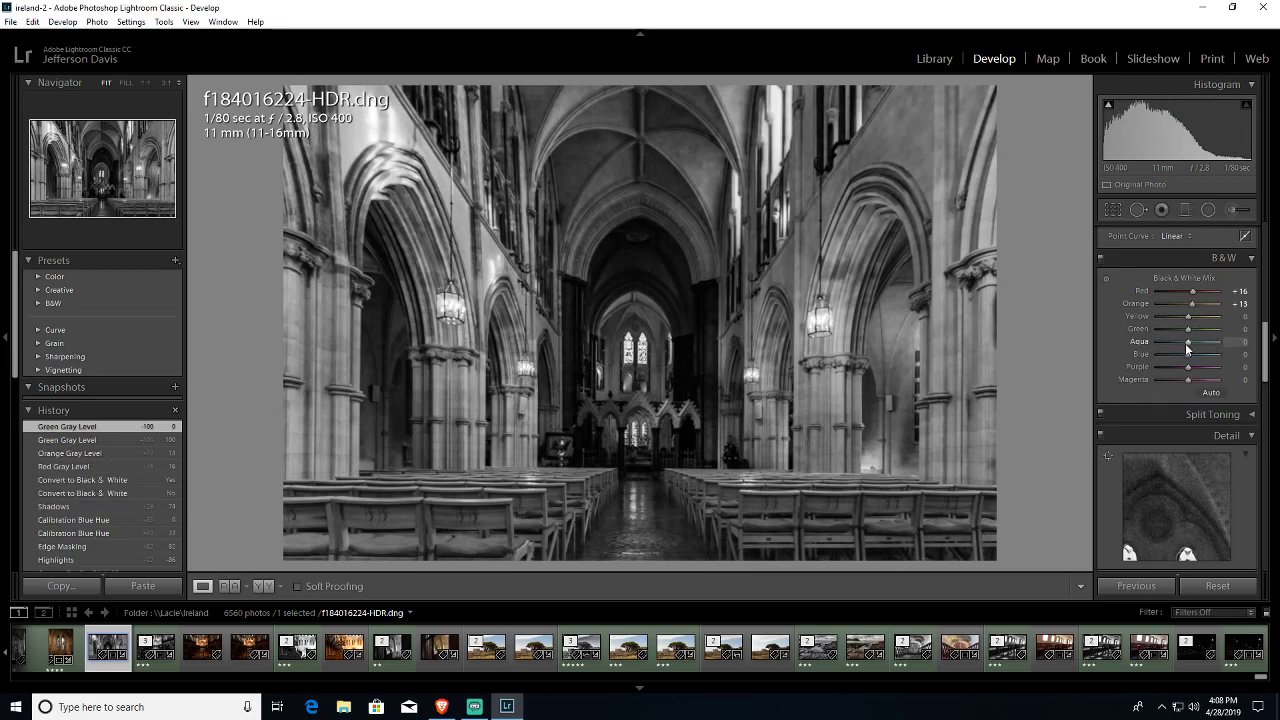
left_click_drag(1240, 342, 1144, 348)
double_click(1144, 346)
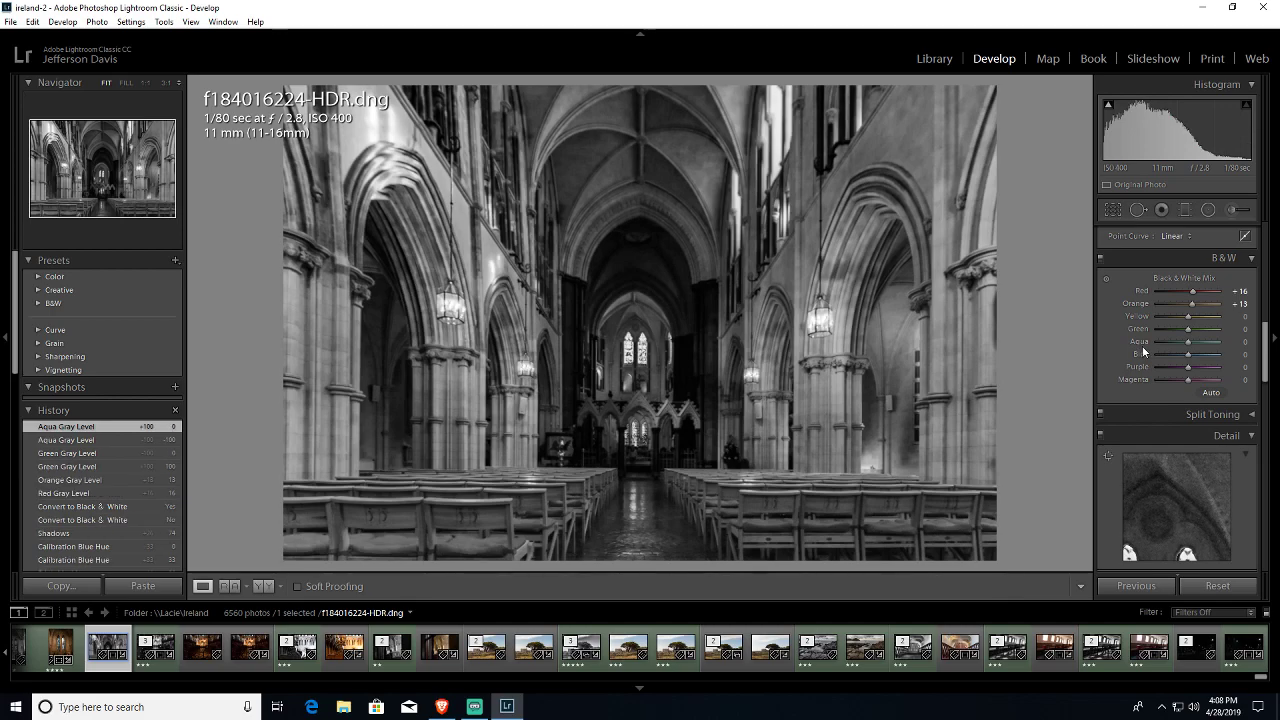
Step: Try Blue at +80, Purple at +100 and Magenta at -100 in the Black & White Mix, resetting each to 0
mouse_move(1211, 358)
left_mouse_down()
mouse_move(1090, 359)
mouse_move(1212, 354)
left_mouse_up()
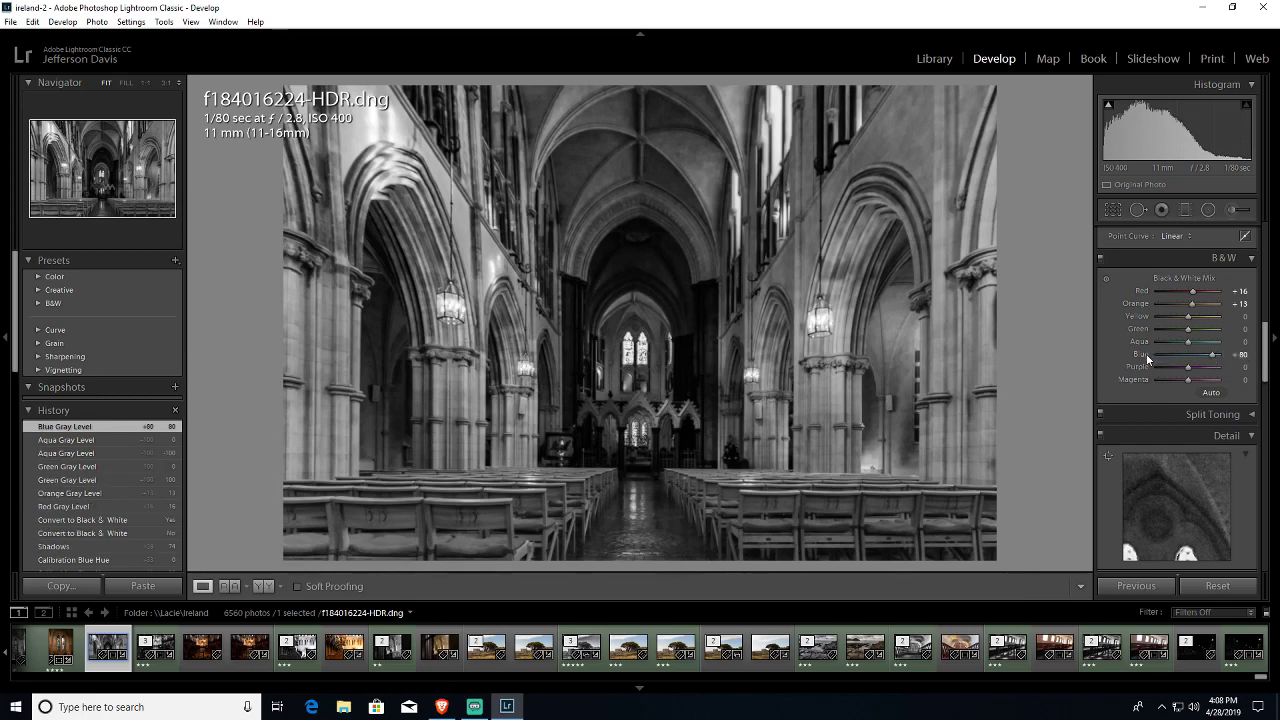
double_click(1153, 354)
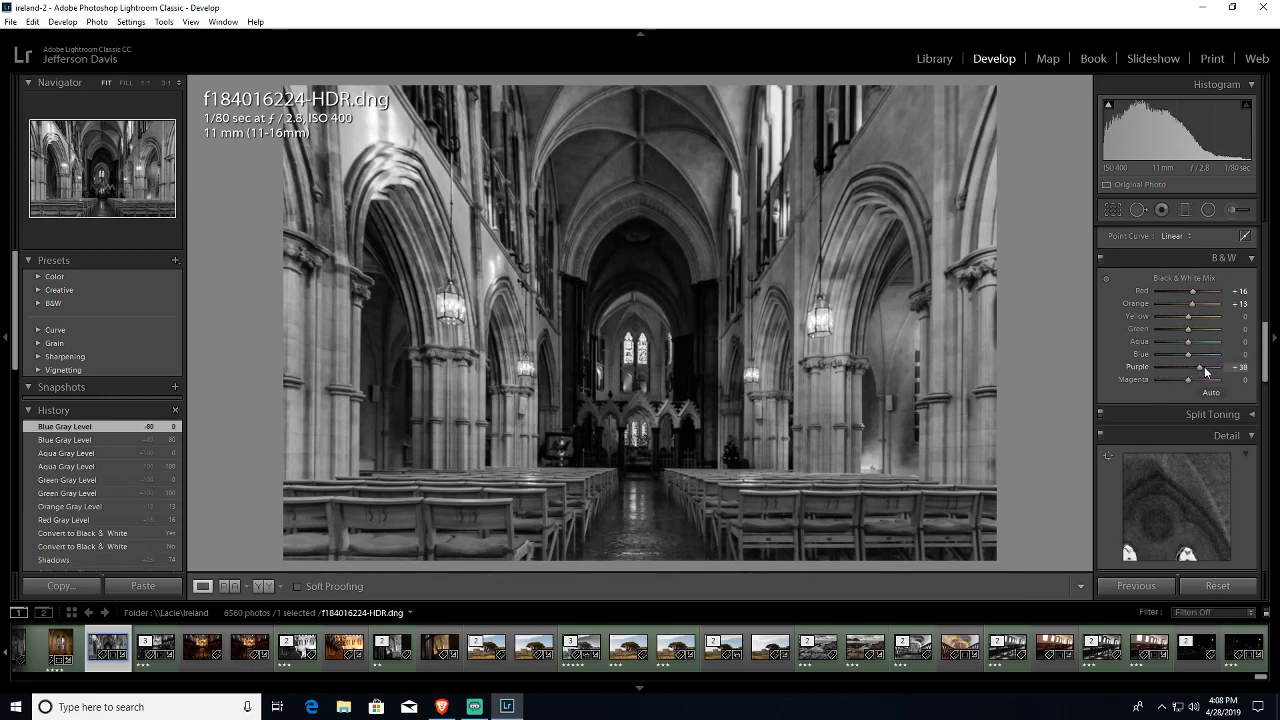
left_click_drag(1189, 368, 1248, 384)
double_click(1130, 367)
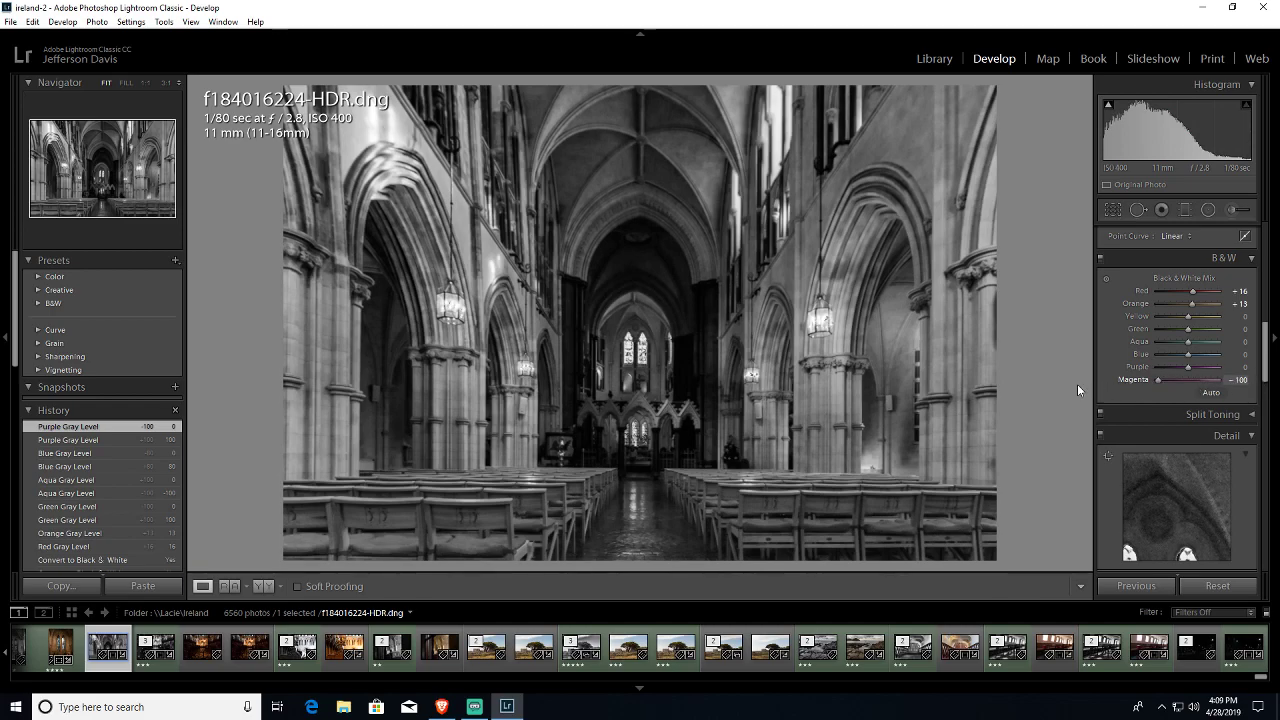
left_click_drag(1158, 381, 1188, 379)
double_click(1140, 379)
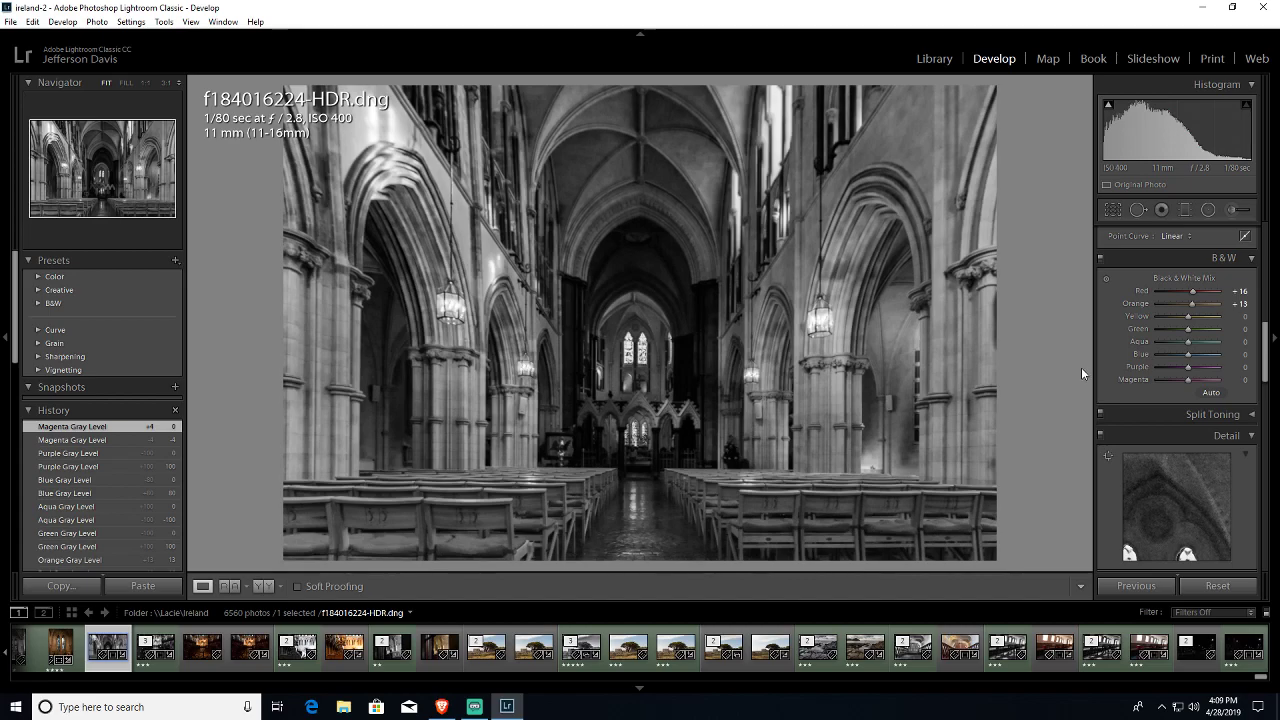
scroll(1139, 387, "down", 3)
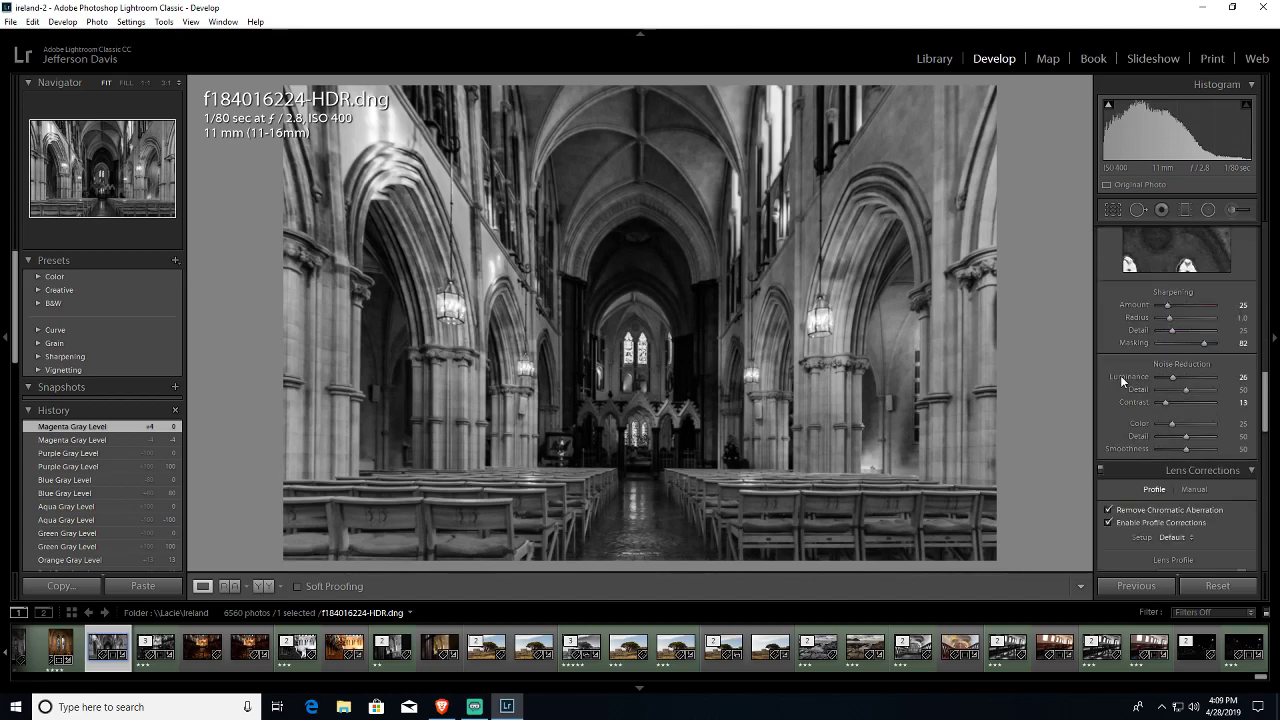
scroll(1122, 376, "up", 5)
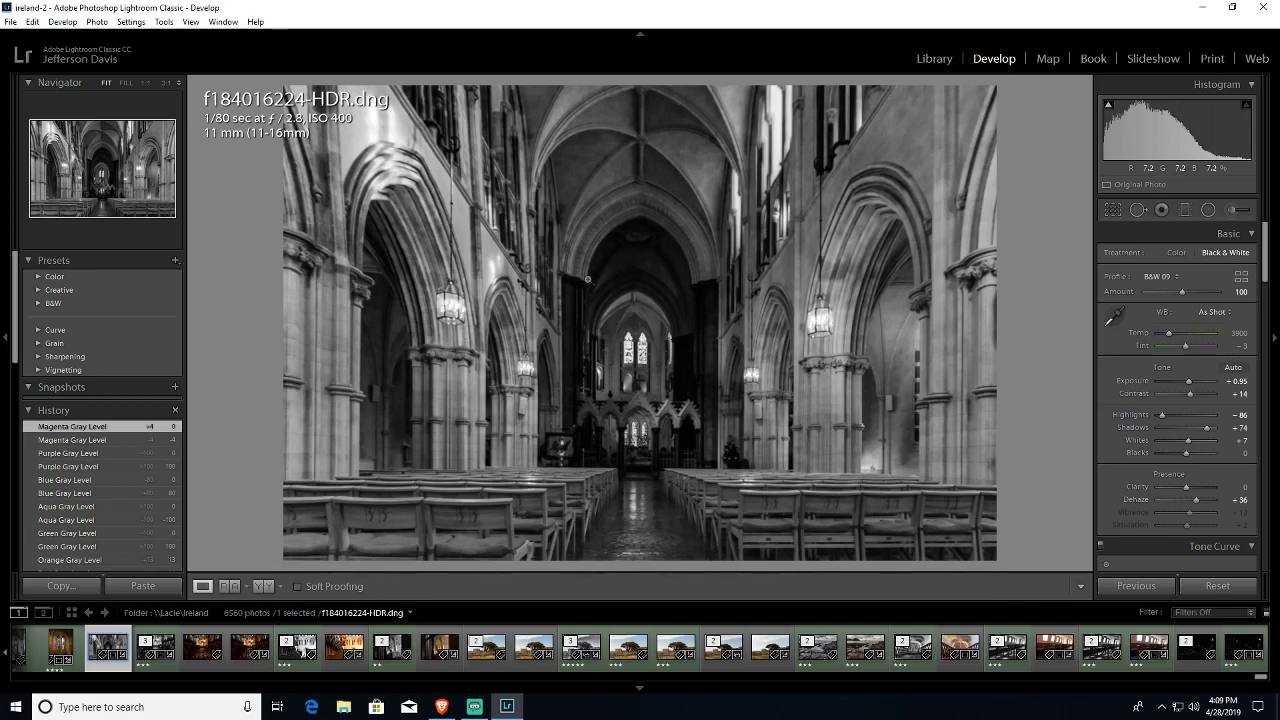
right_click(676, 259)
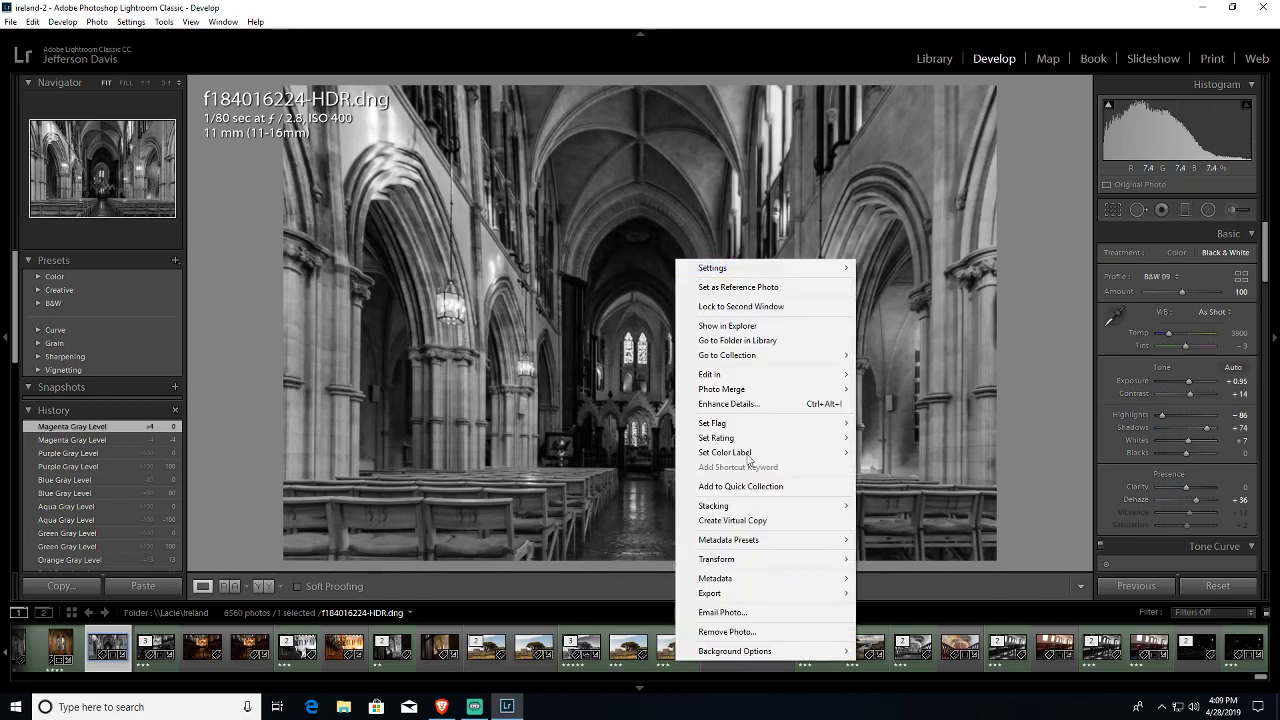
left_click(1048, 402)
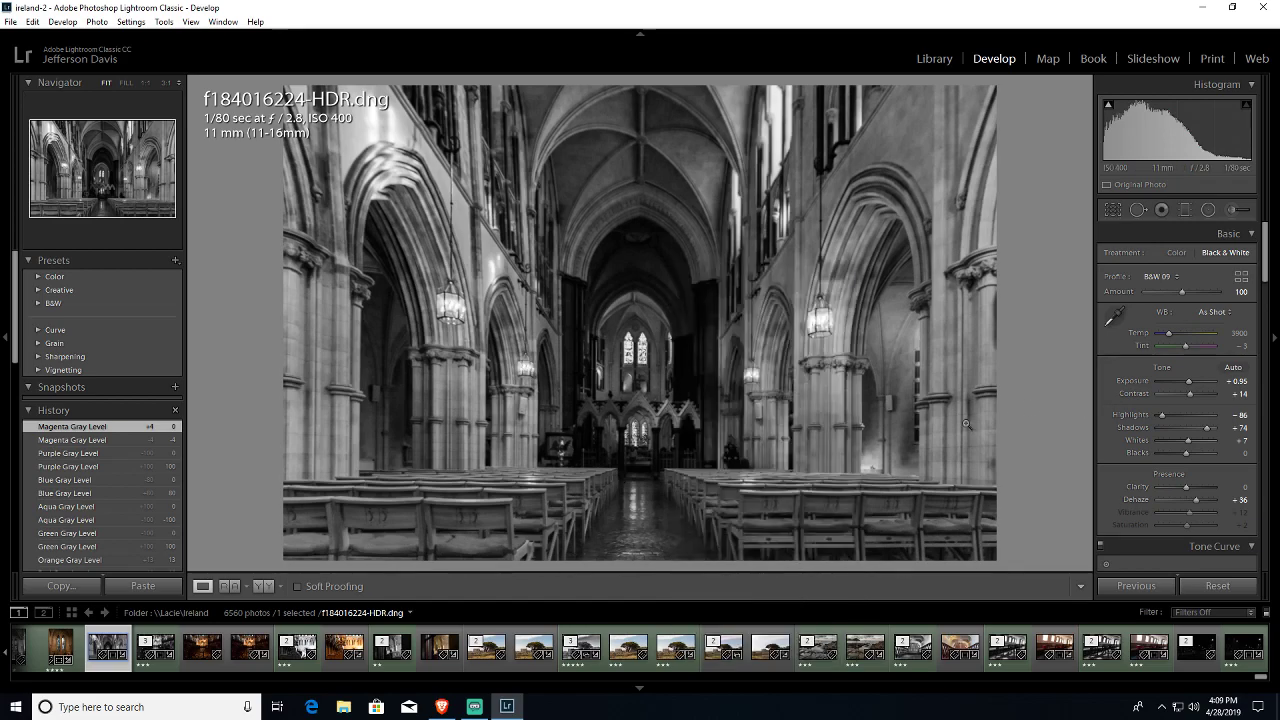
Step: Create a virtual copy of the black-and-white HDR photo and give it a green color label and three stars
right_click(102, 643)
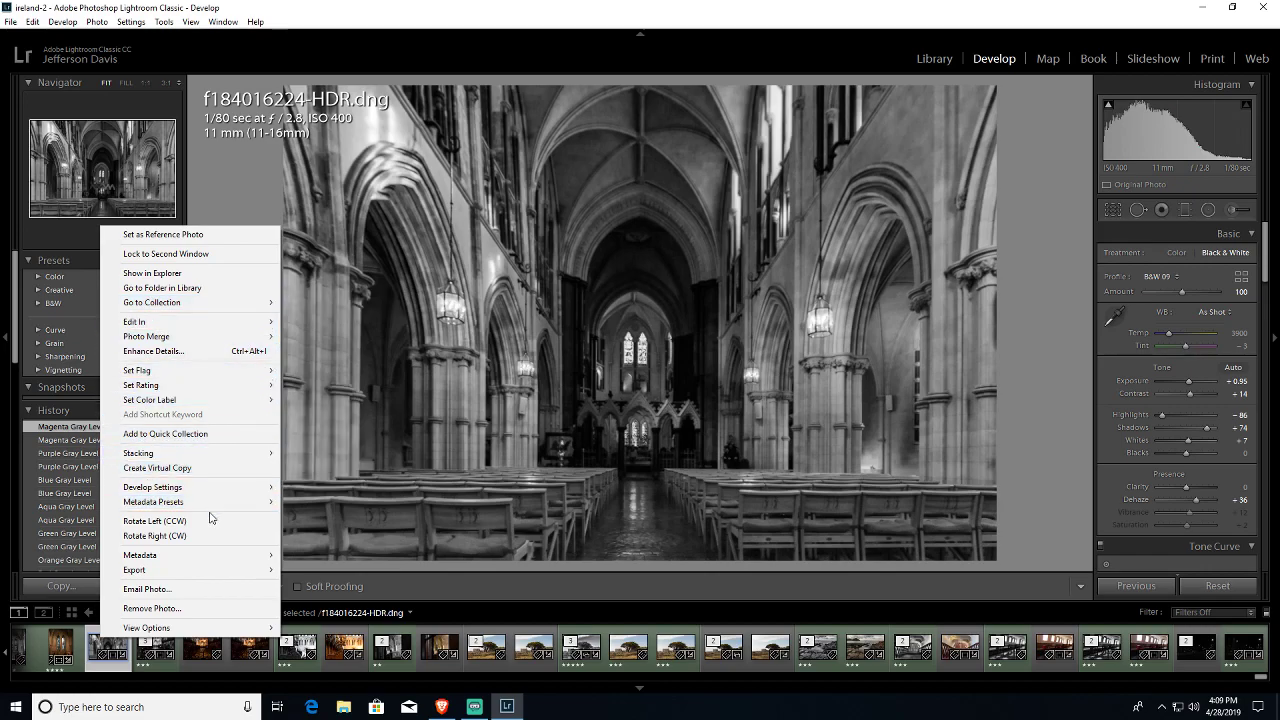
left_click(200, 469)
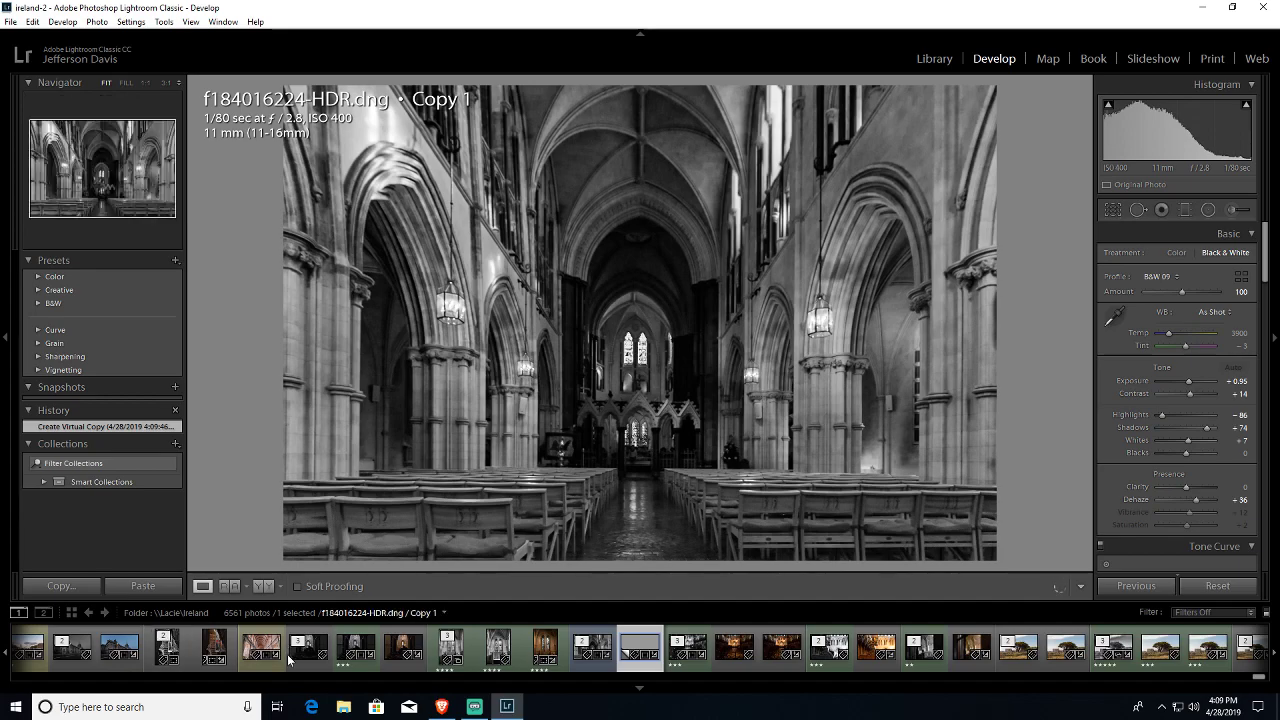
key("8")
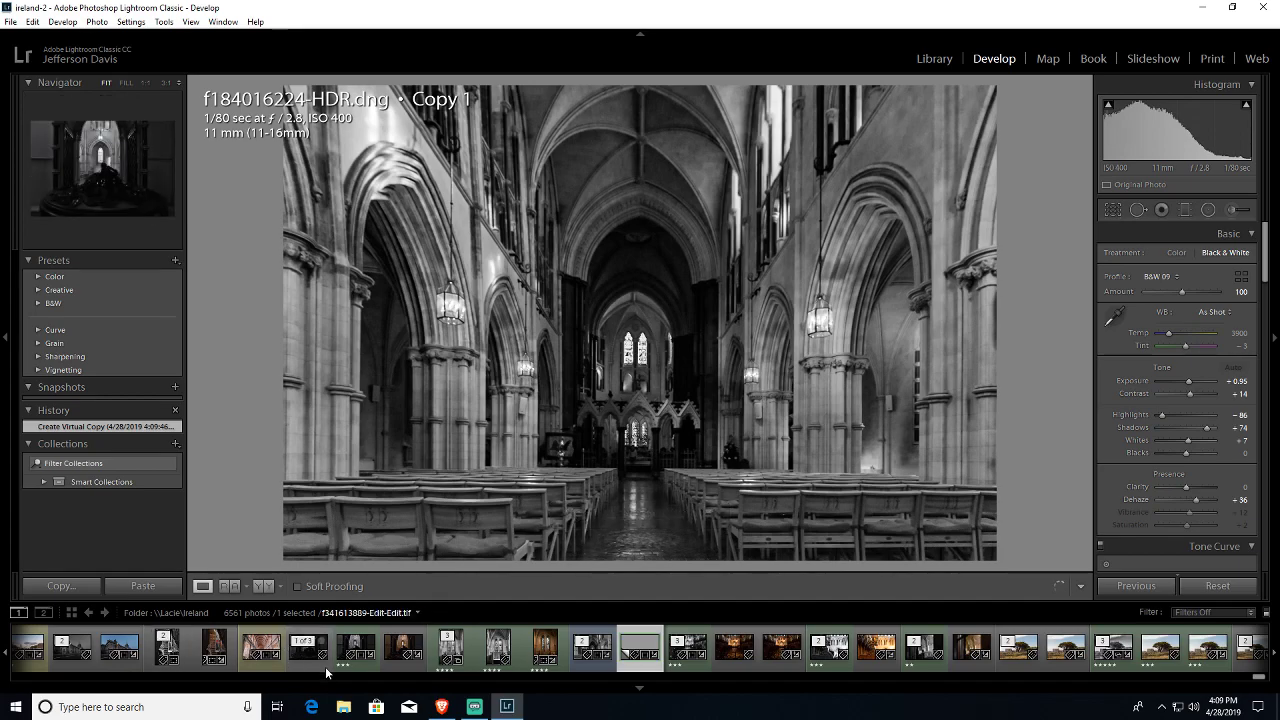
key("3")
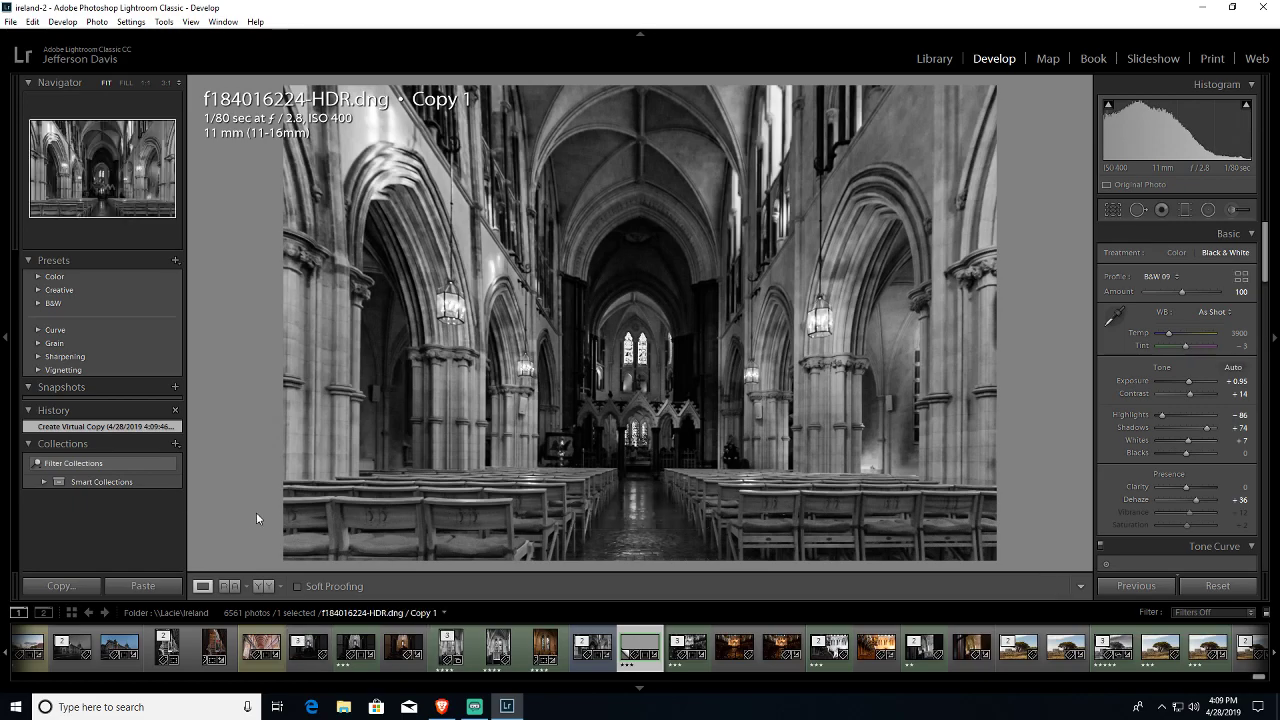
Step: Return to the original HDR photo and give it a green color label and three stars
key("Left")
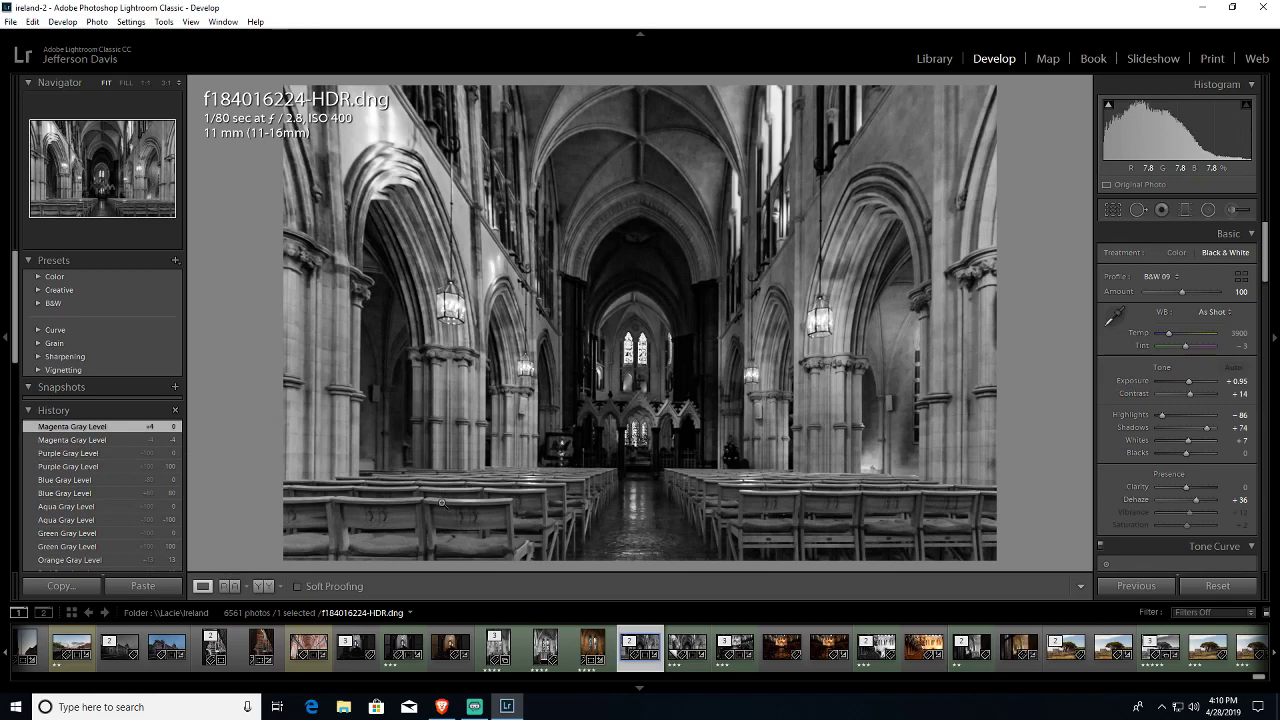
key("8")
key("3")
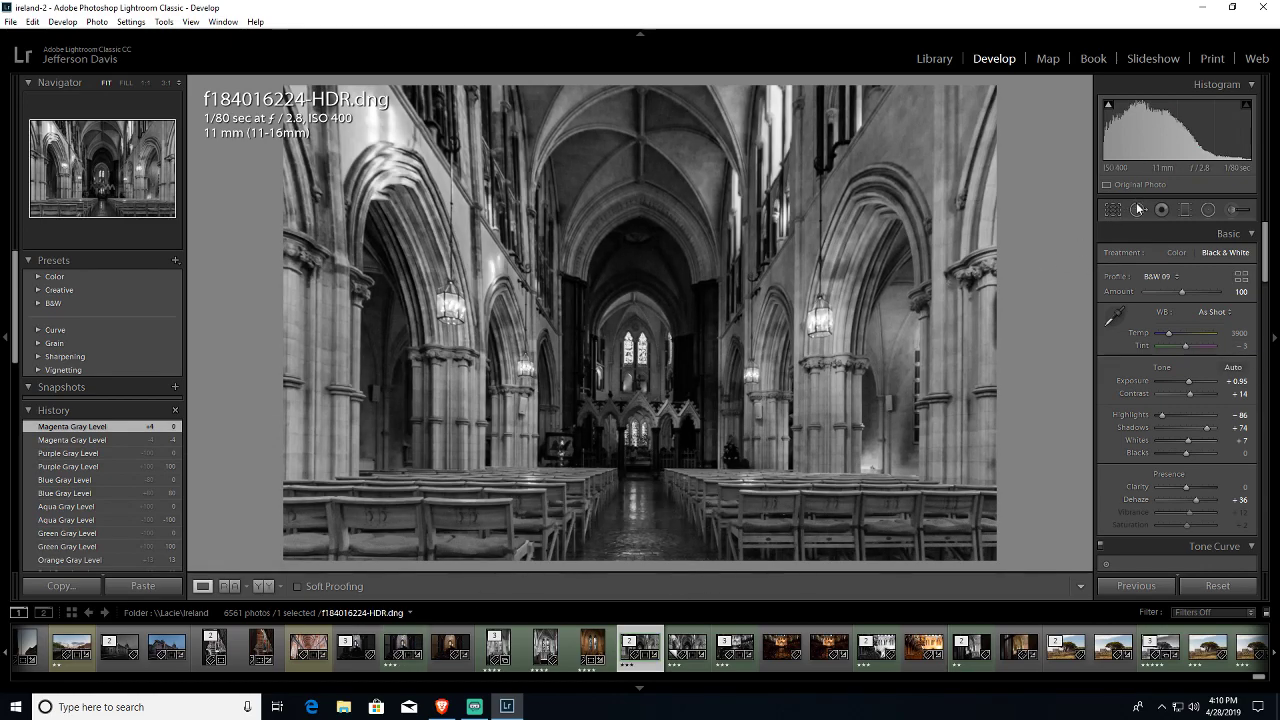
Step: Crop the original HDR photo to a 16 x 9 aspect ratio, reframing it on the nave and the chairs
left_click(1112, 209)
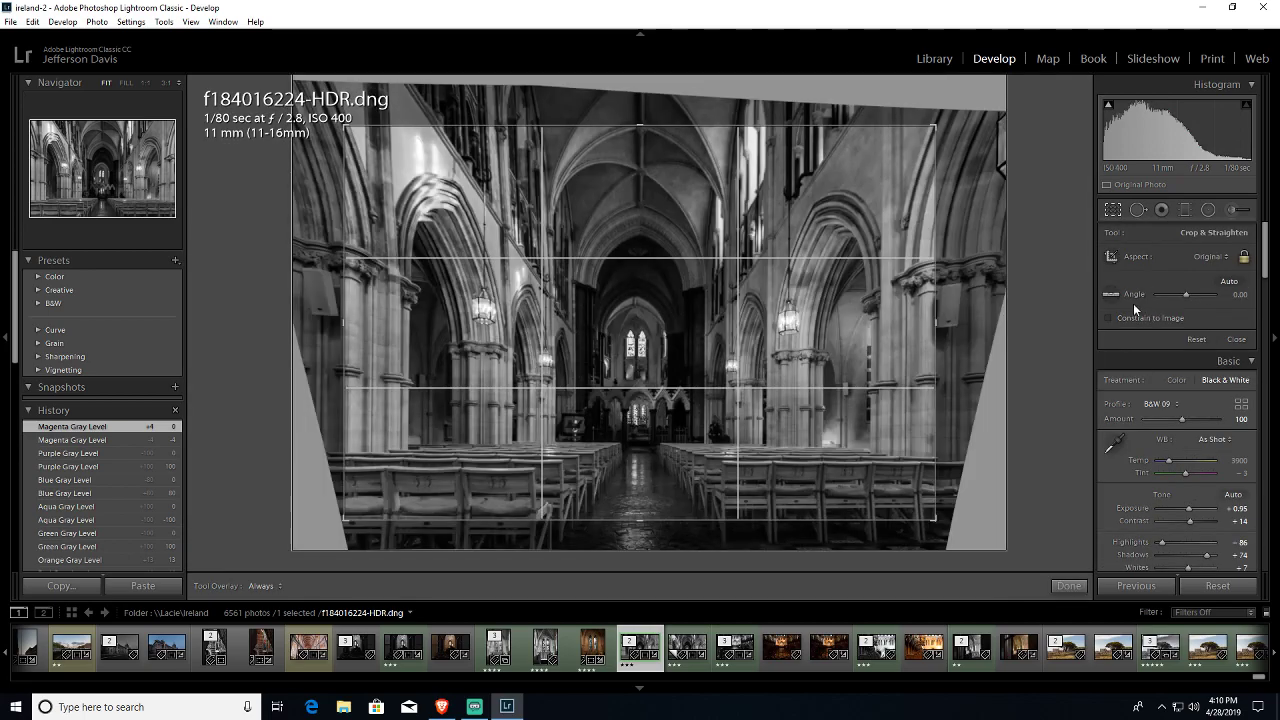
left_click(1210, 256)
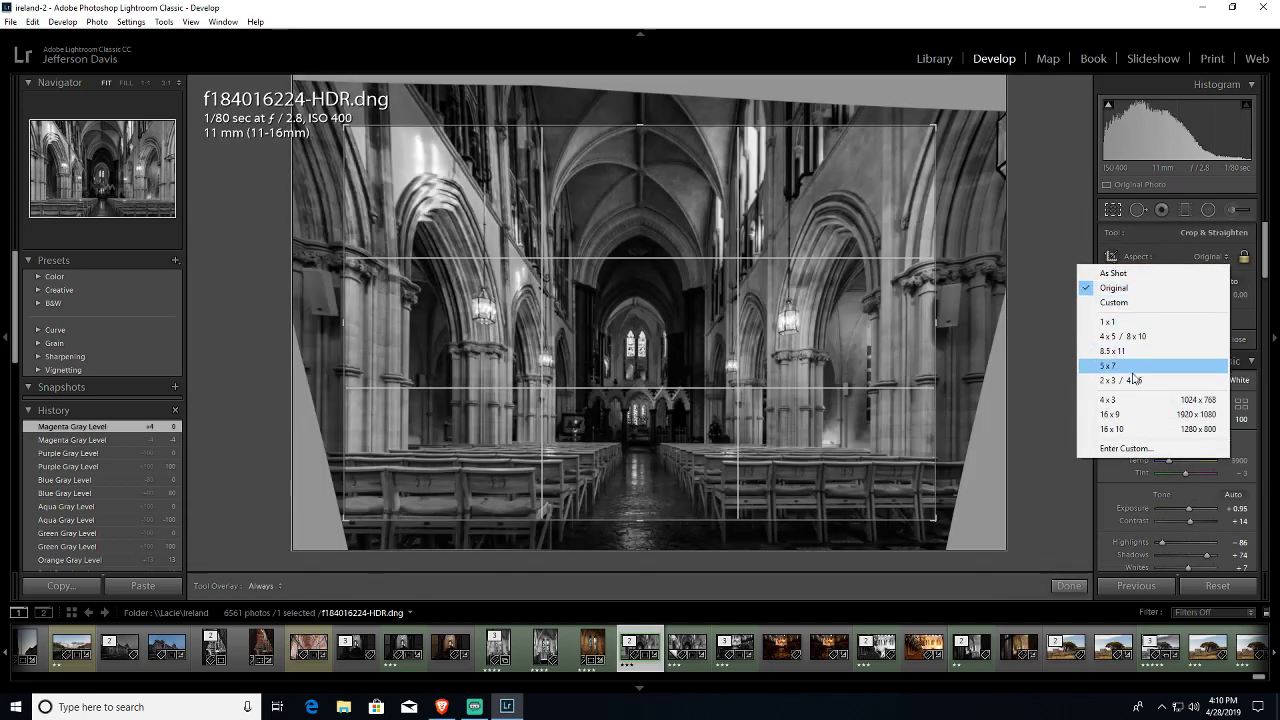
left_click(1148, 413)
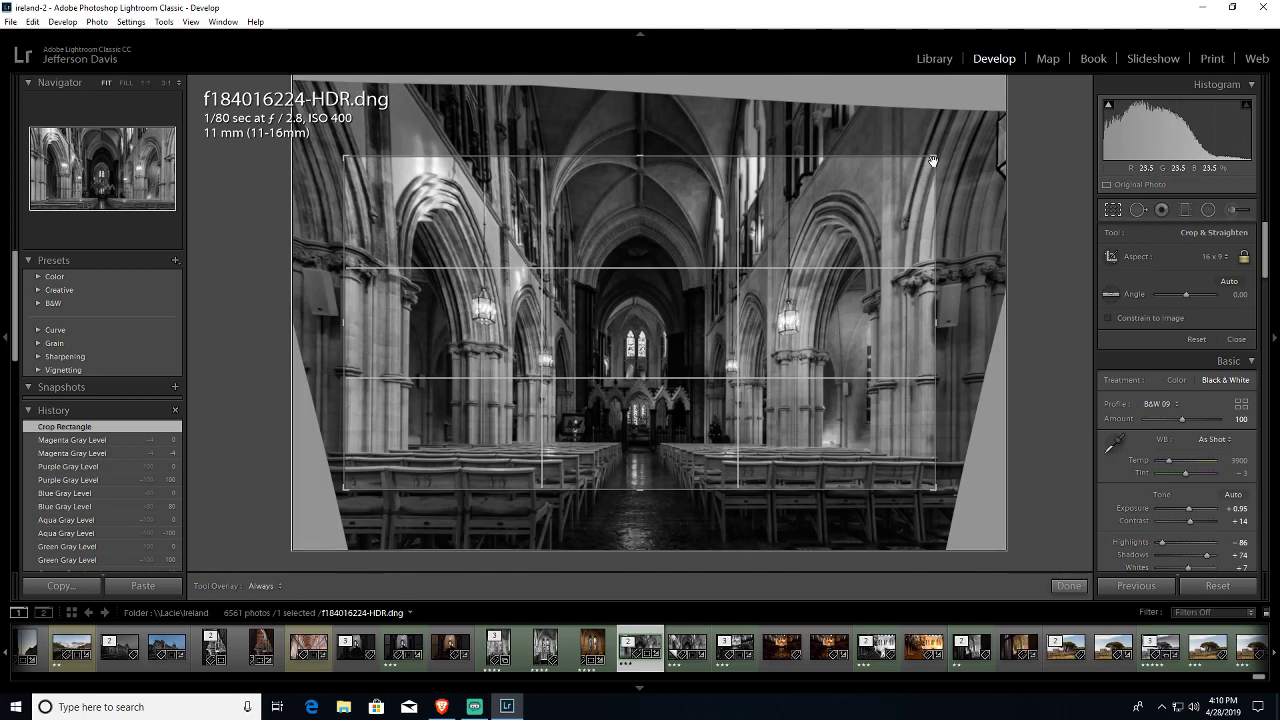
left_click_drag(937, 157, 950, 148)
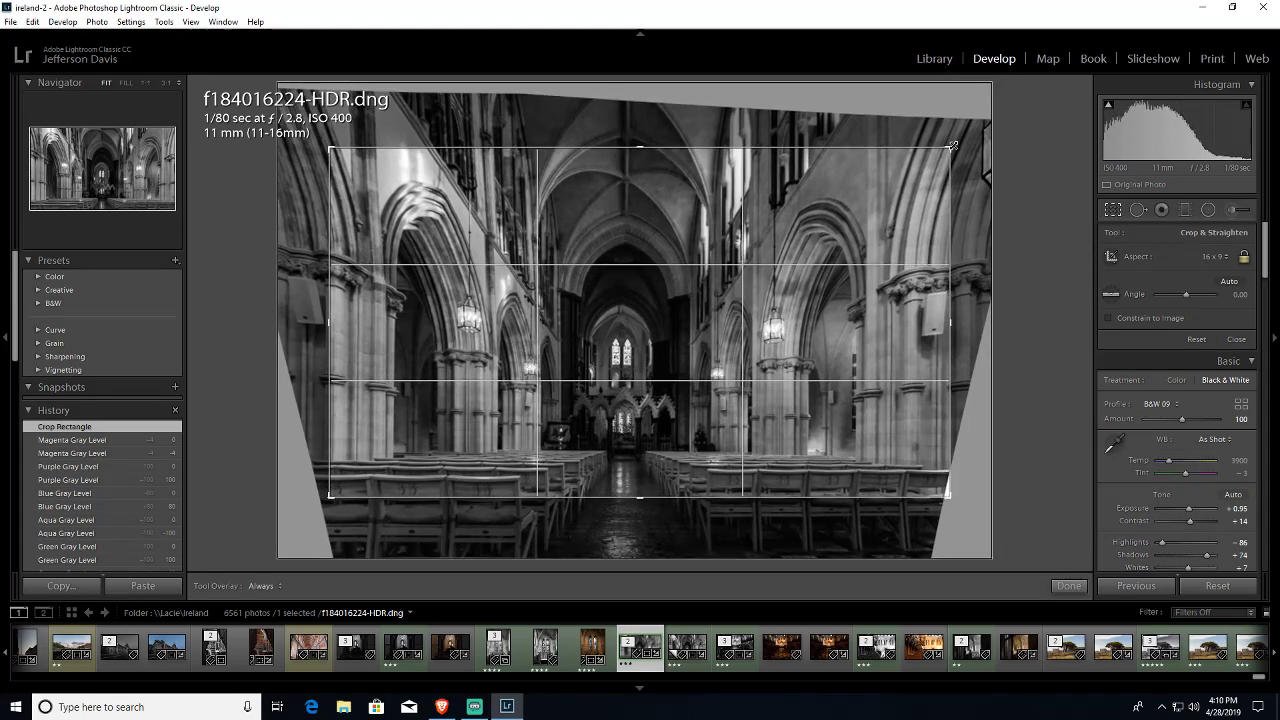
left_click_drag(888, 205, 881, 200)
left_click_drag(950, 277, 937, 277)
left_click_drag(863, 311, 860, 293)
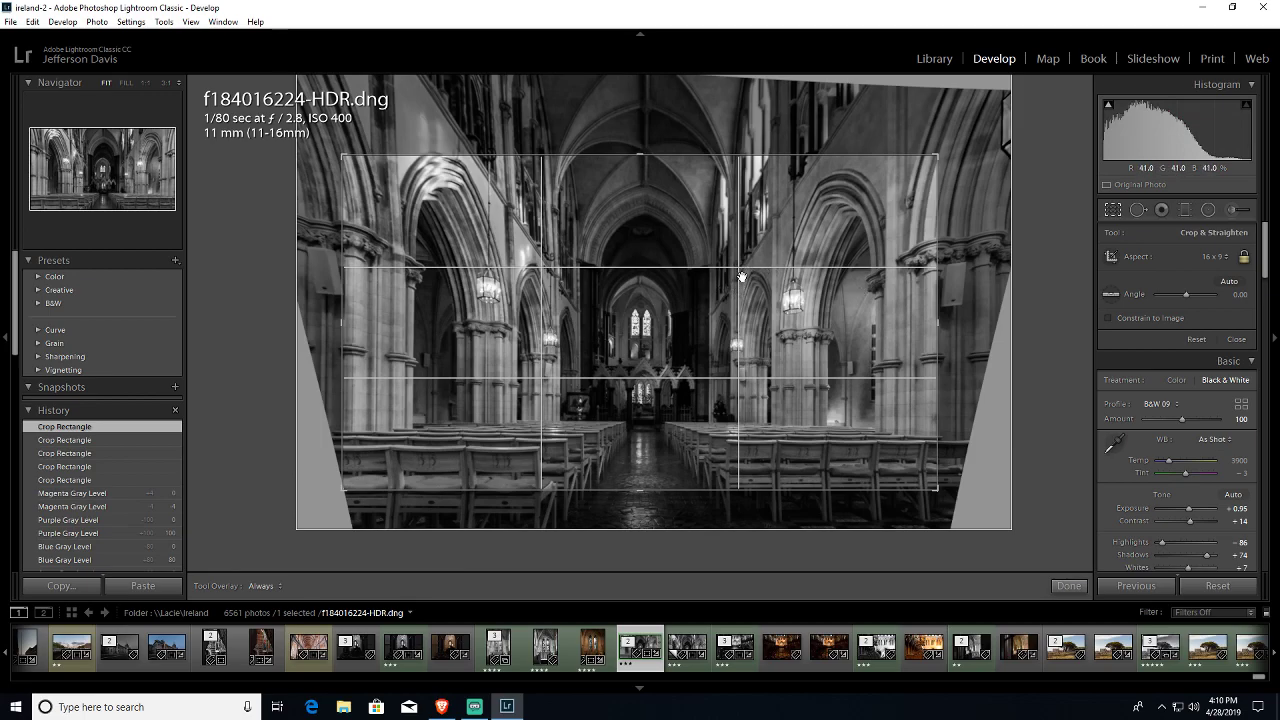
key("Return")
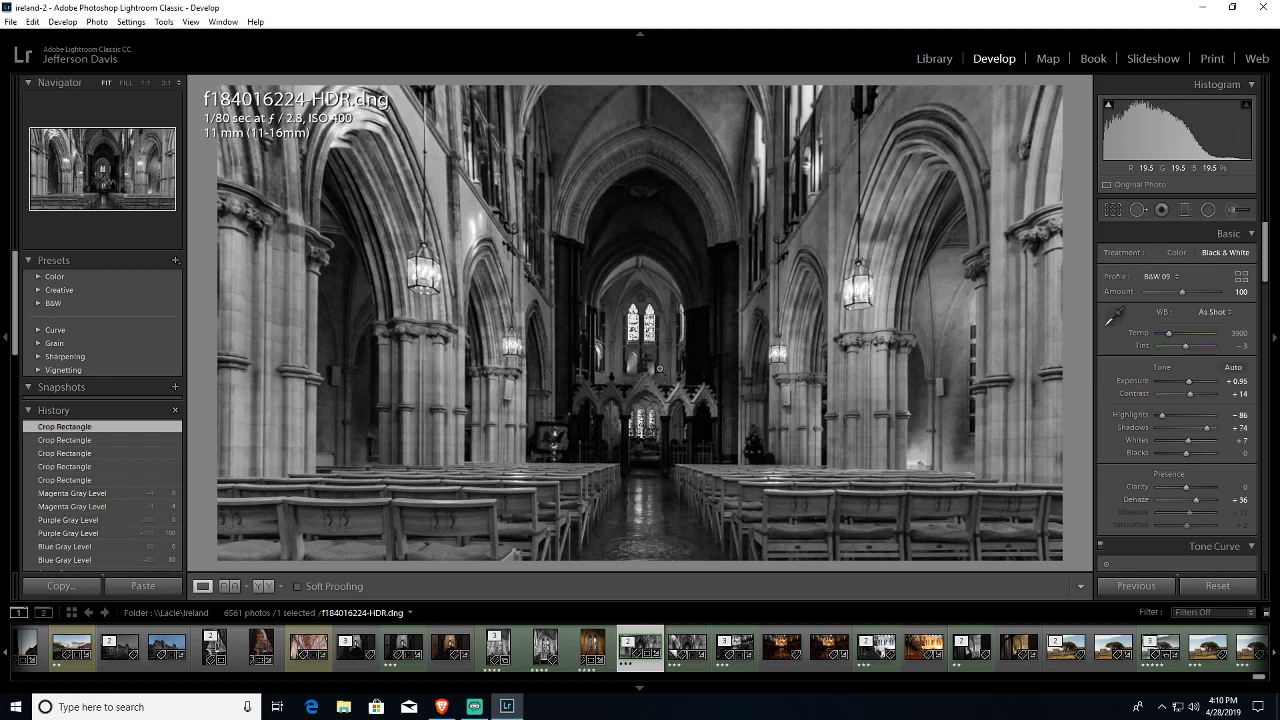
Step: Export the cropped HDR photo to the hard drive as an sRGB JPEG, quality 60, long edge 1920 pixels, resolution 72 pixels per inch
right_click(621, 366)
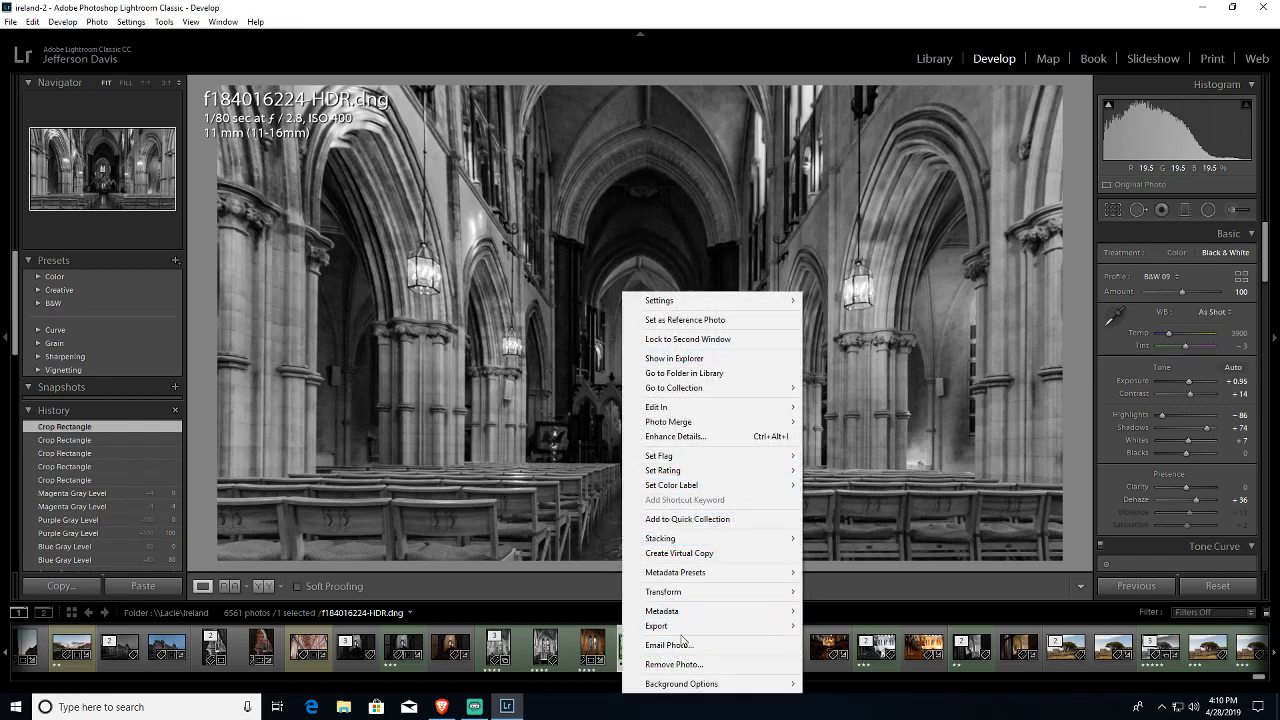
mouse_move(760, 631)
left_click(834, 519)
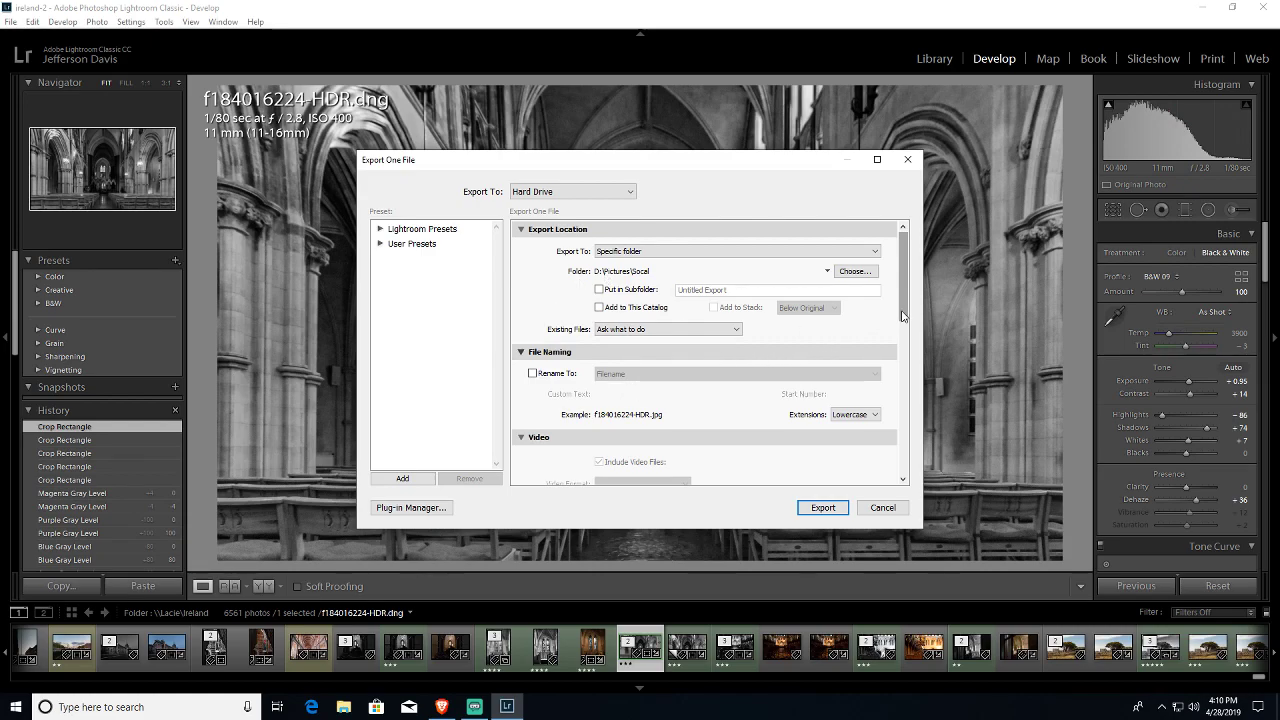
left_click_drag(905, 312, 898, 421)
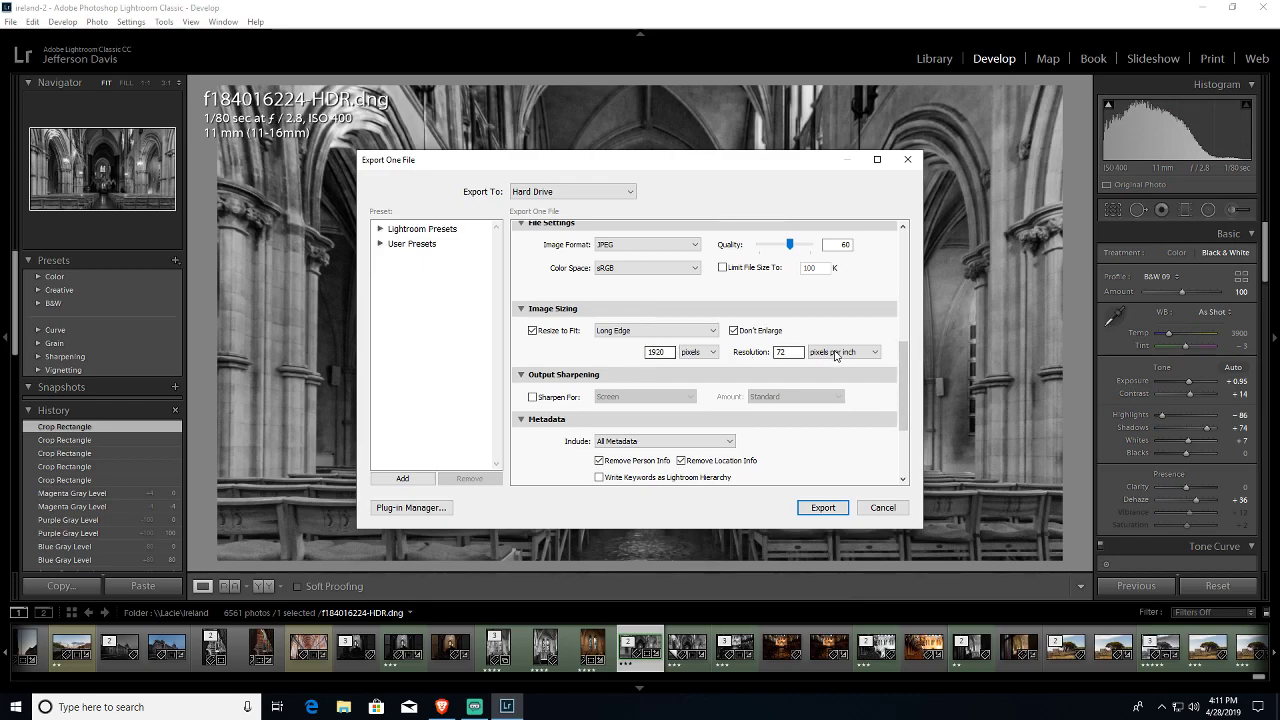
left_click(784, 352)
left_click(822, 508)
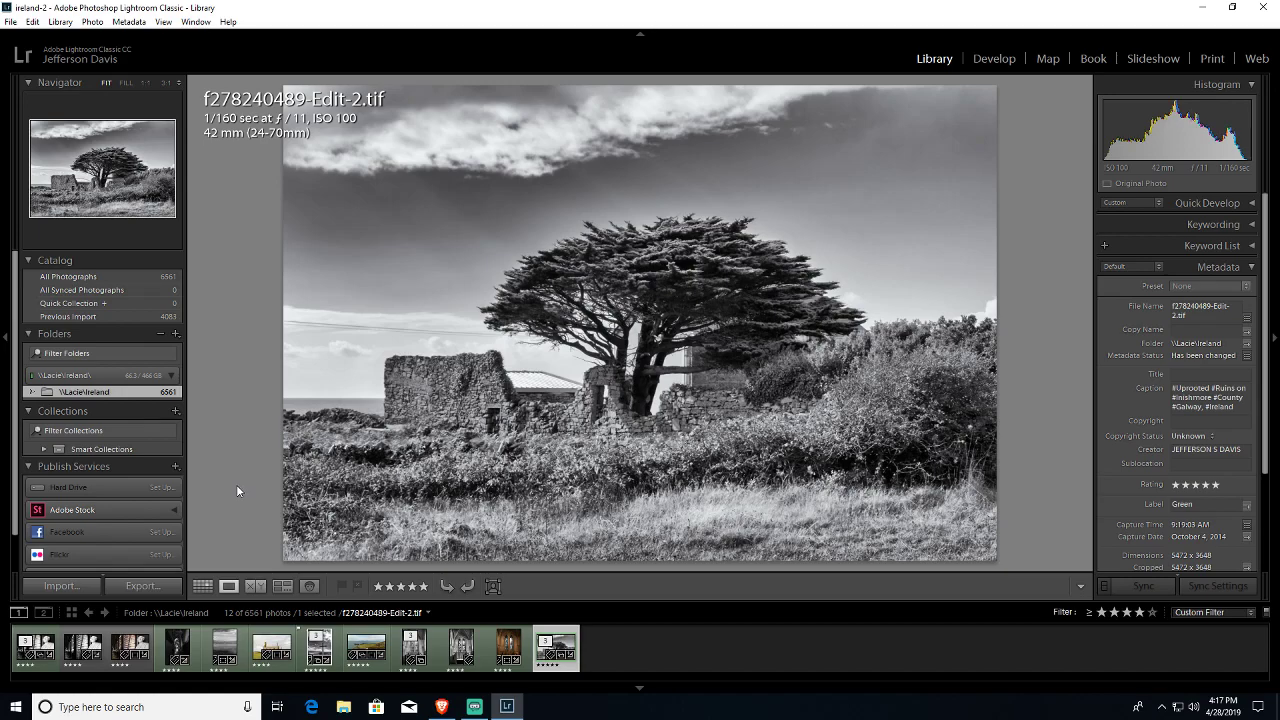
Step: Clear the four-star rating filter from the Ireland folder and display the cropped black-and-white HDR church photo
left_click(1139, 612)
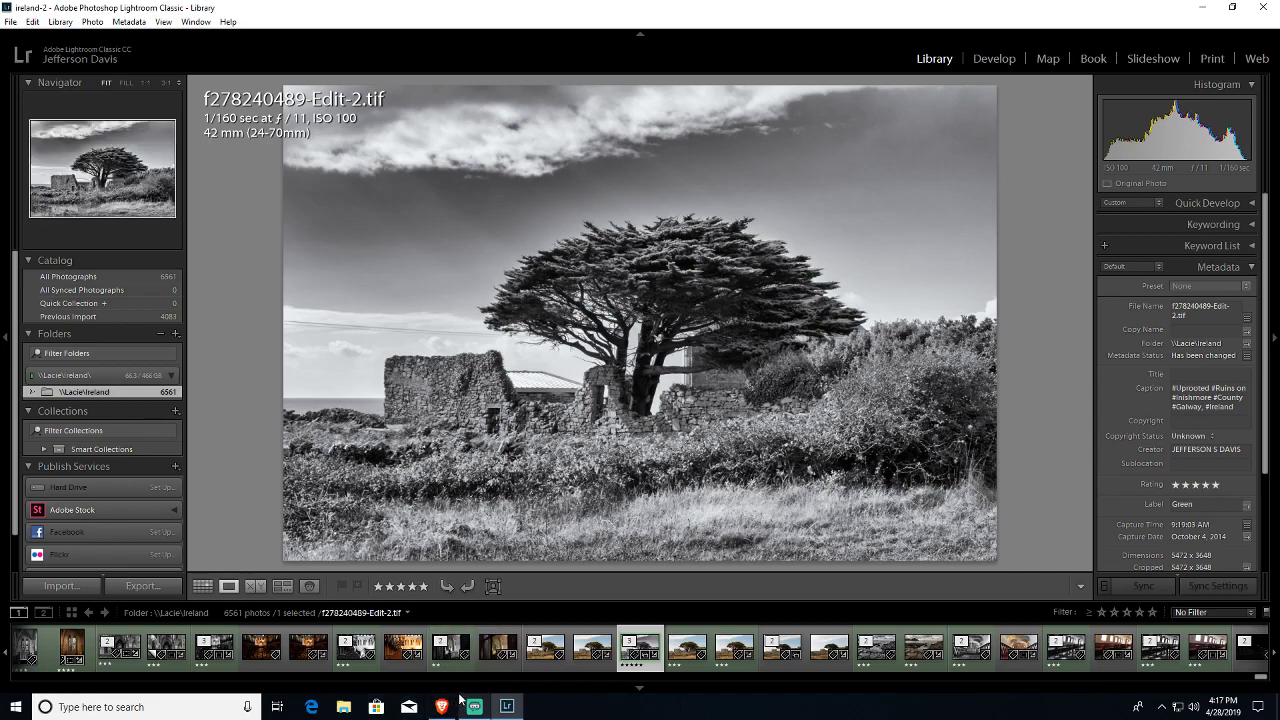
mouse_move(477, 710)
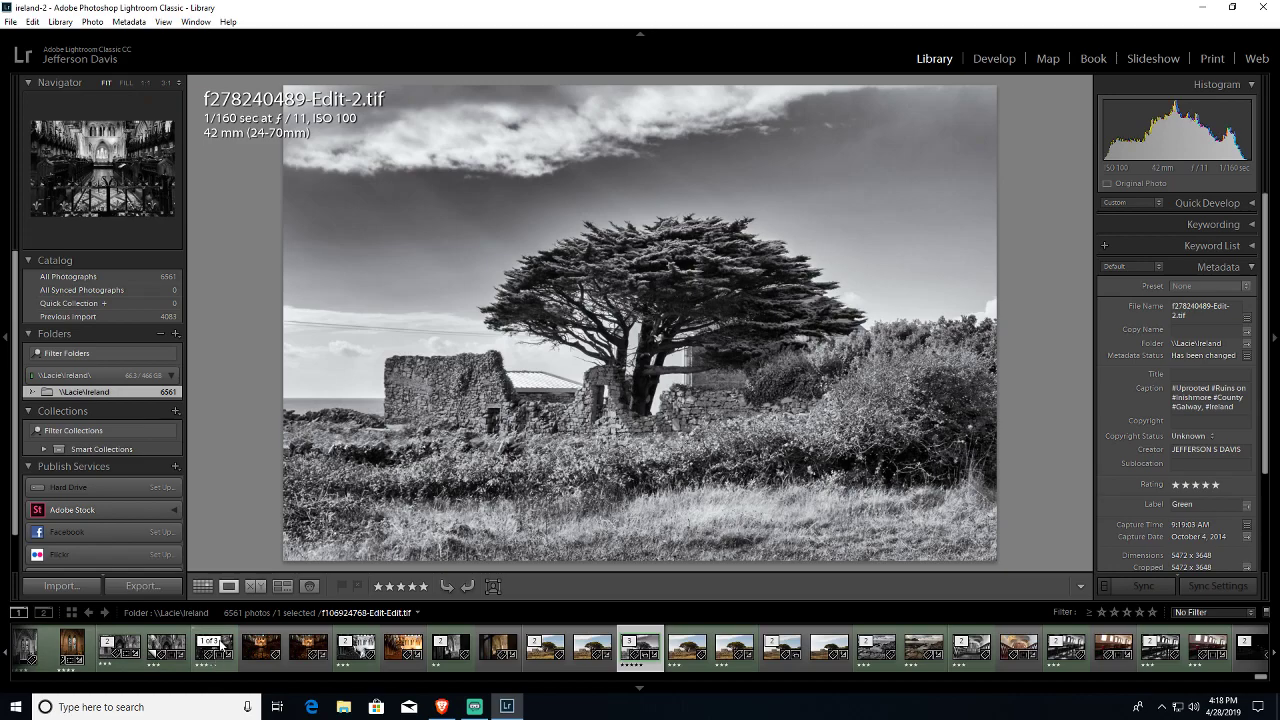
left_click(220, 645)
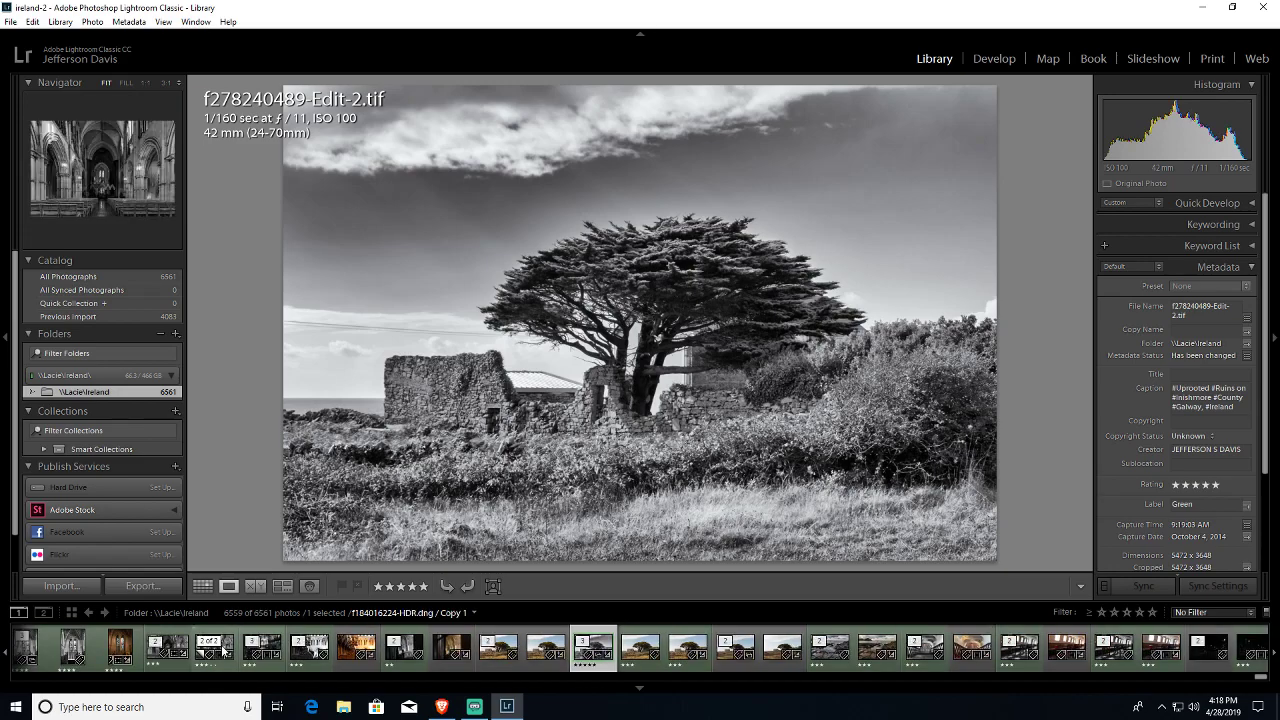
left_click(222, 650)
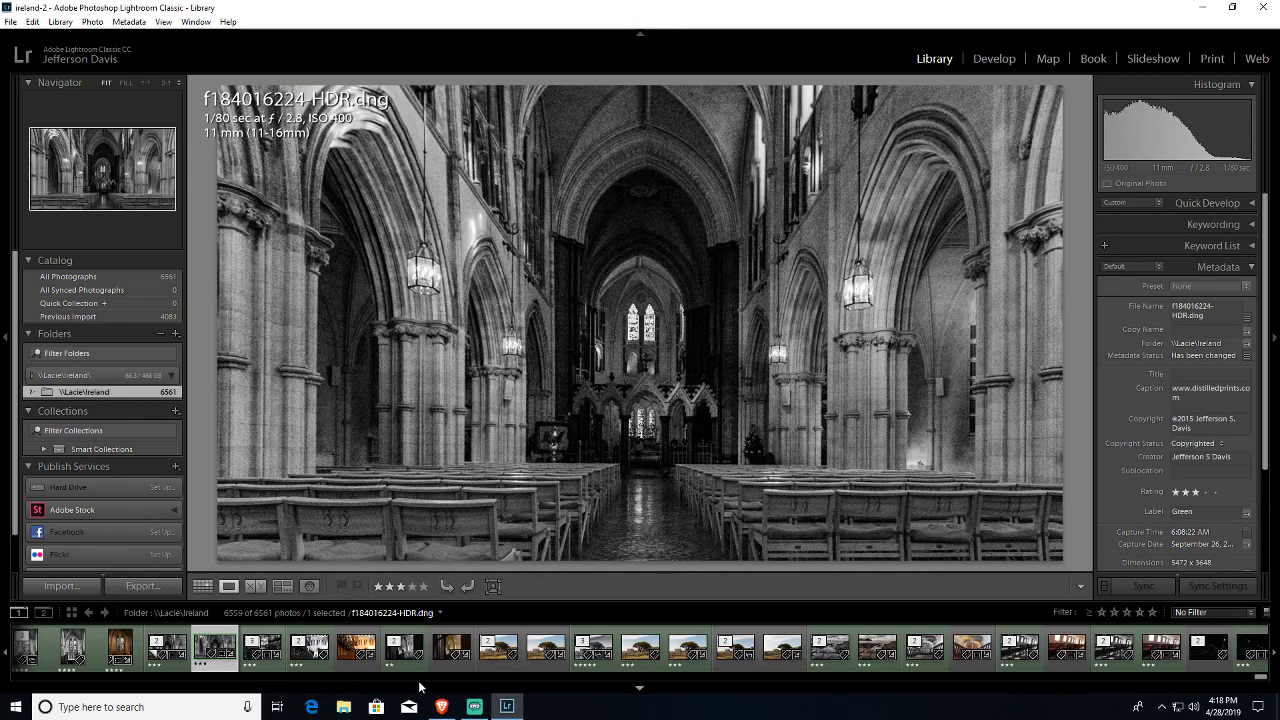
left_click(474, 706)
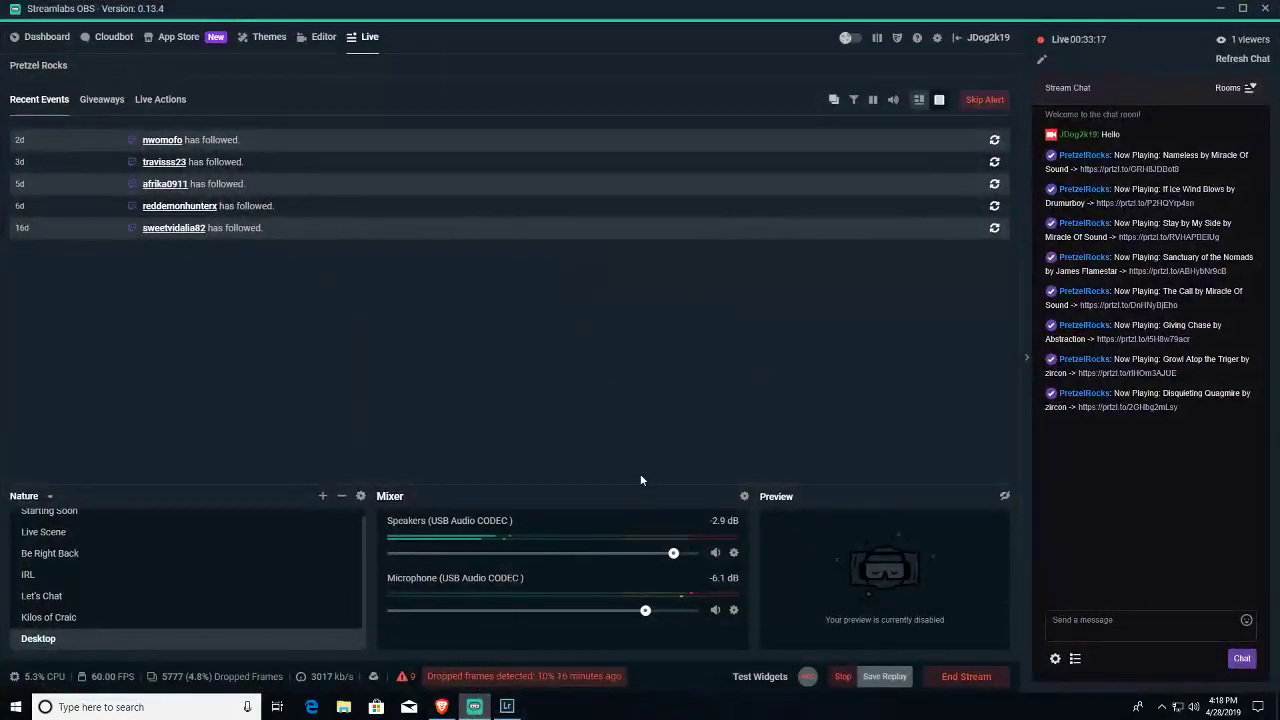